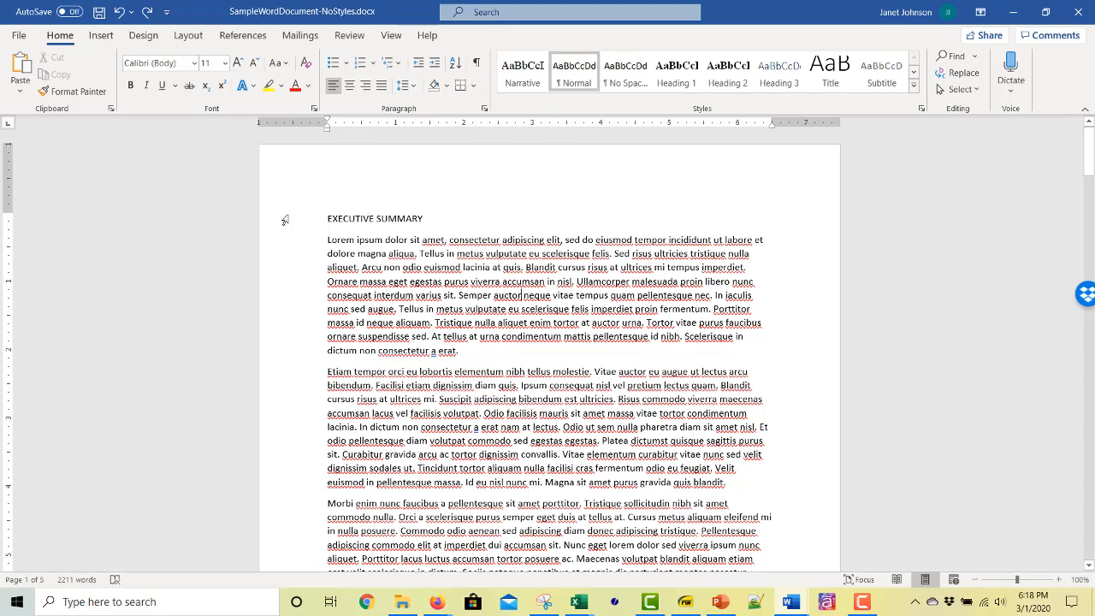
- Centre the EXECUTIVE SUMMARY heading and make it bold
triple_click(396, 221)
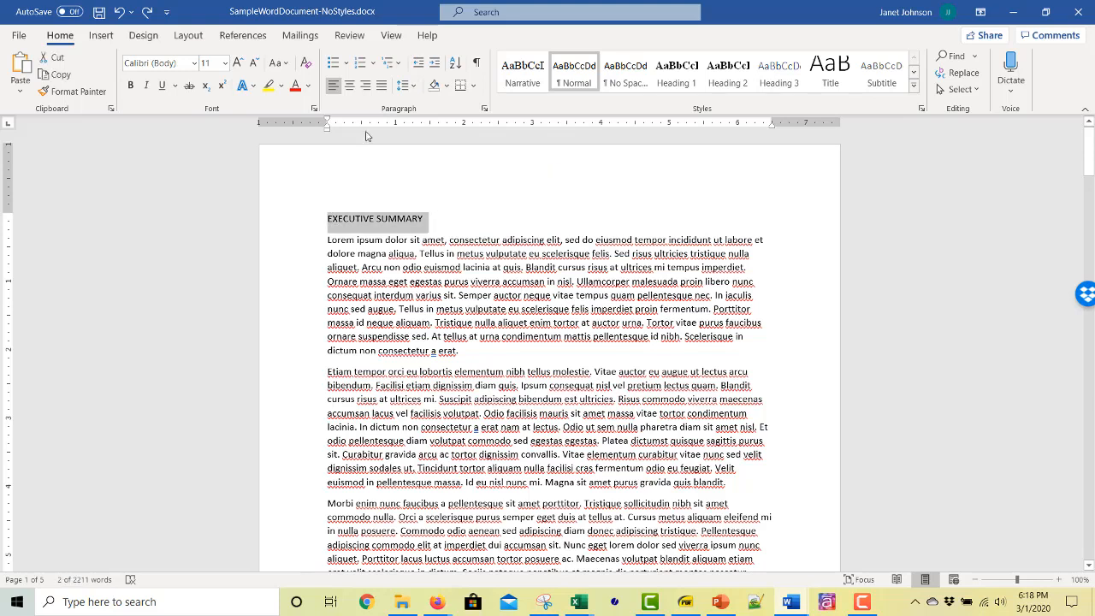
left_click(351, 87)
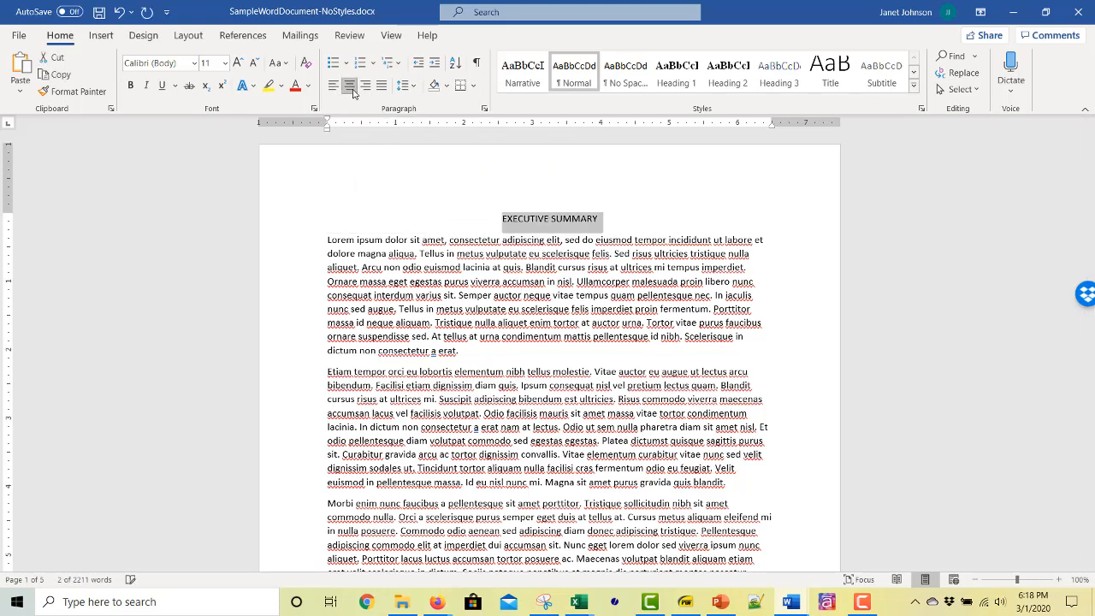
left_click(130, 86)
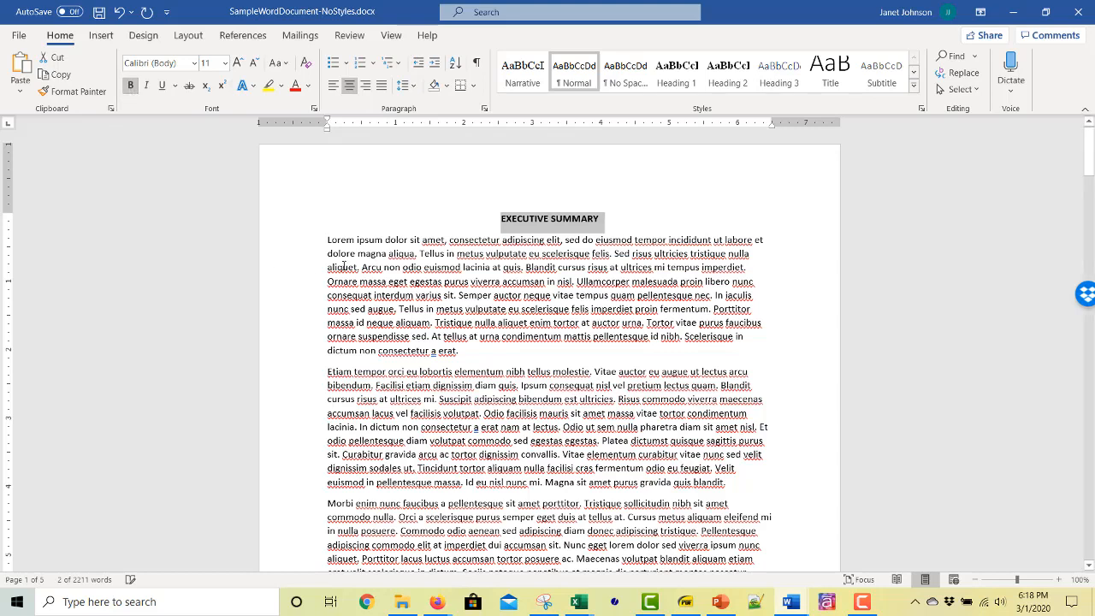
left_click(490, 203)
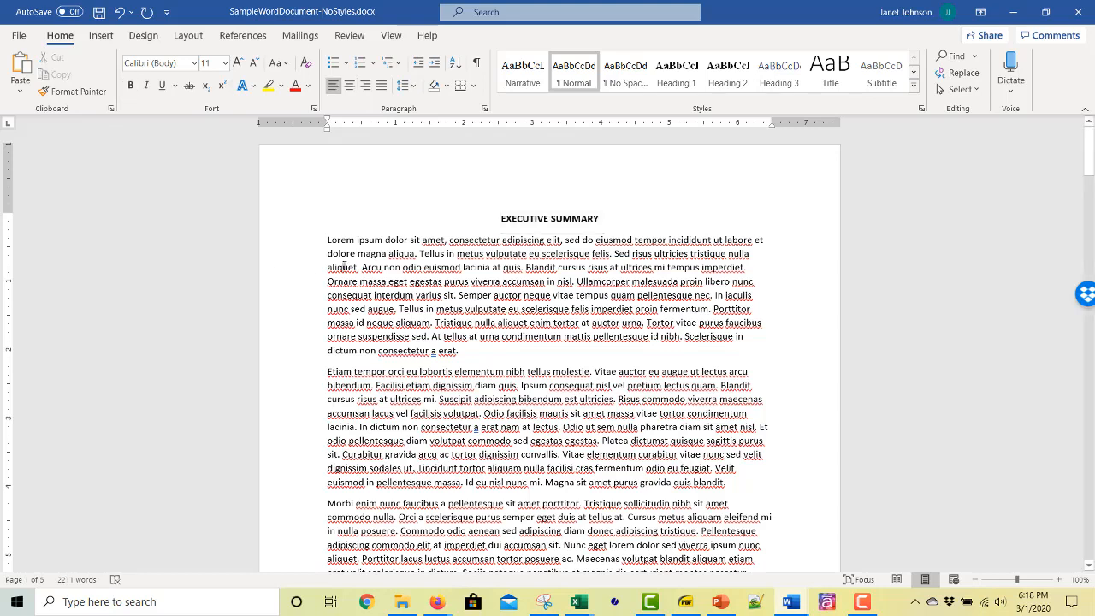
left_click(511, 215)
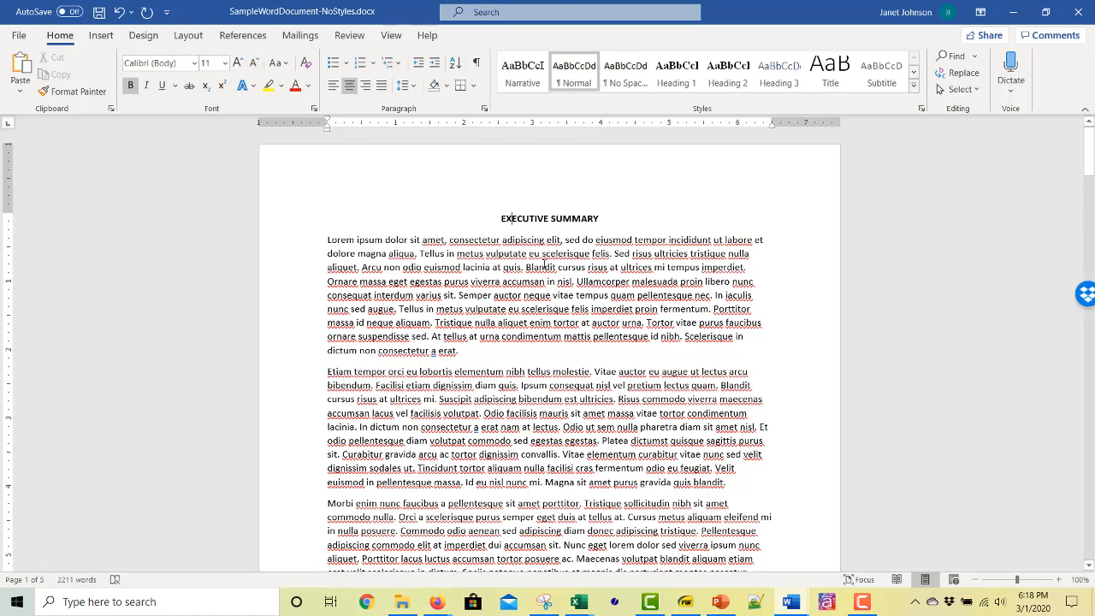
left_click(541, 306)
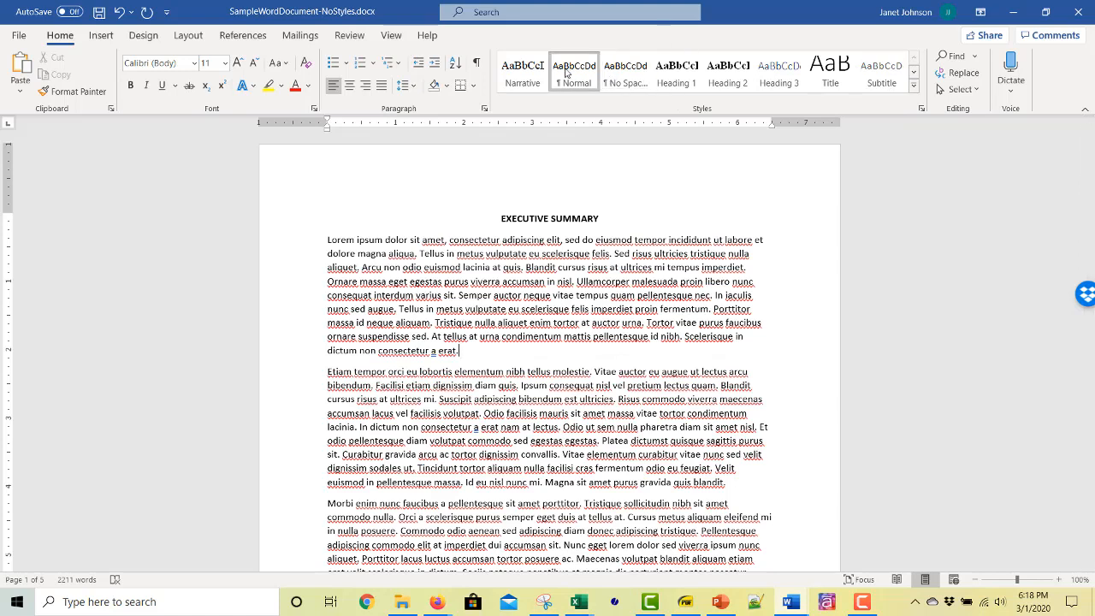
- Manually indent the first line of each of the first two body paragraphs under EXECUTIVE SUMMARY
left_click(325, 242)
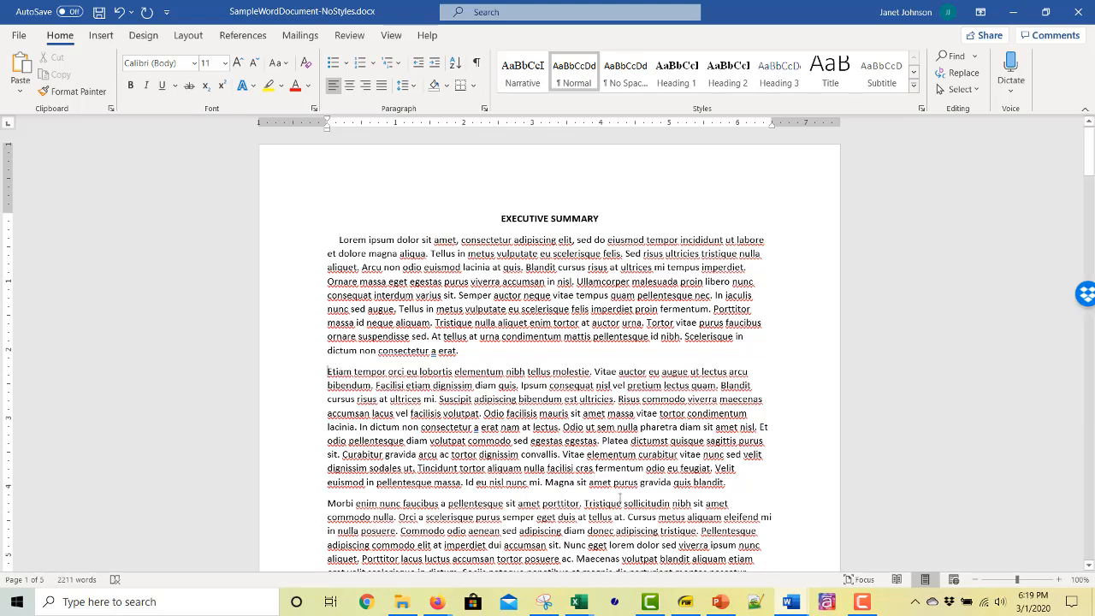
key("Tab")
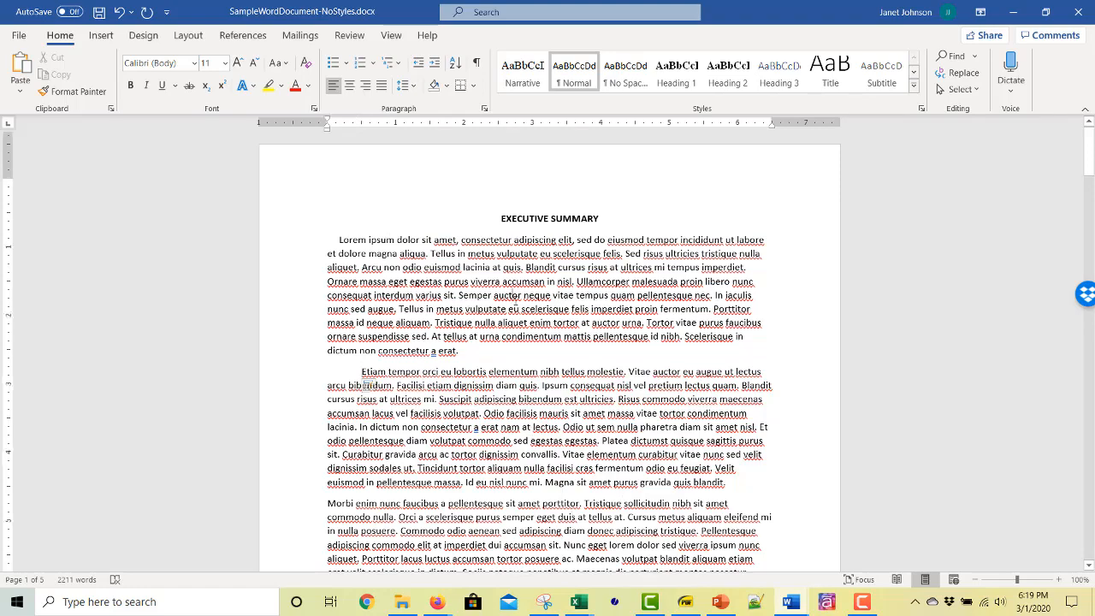
scroll(512, 295, "down", 3)
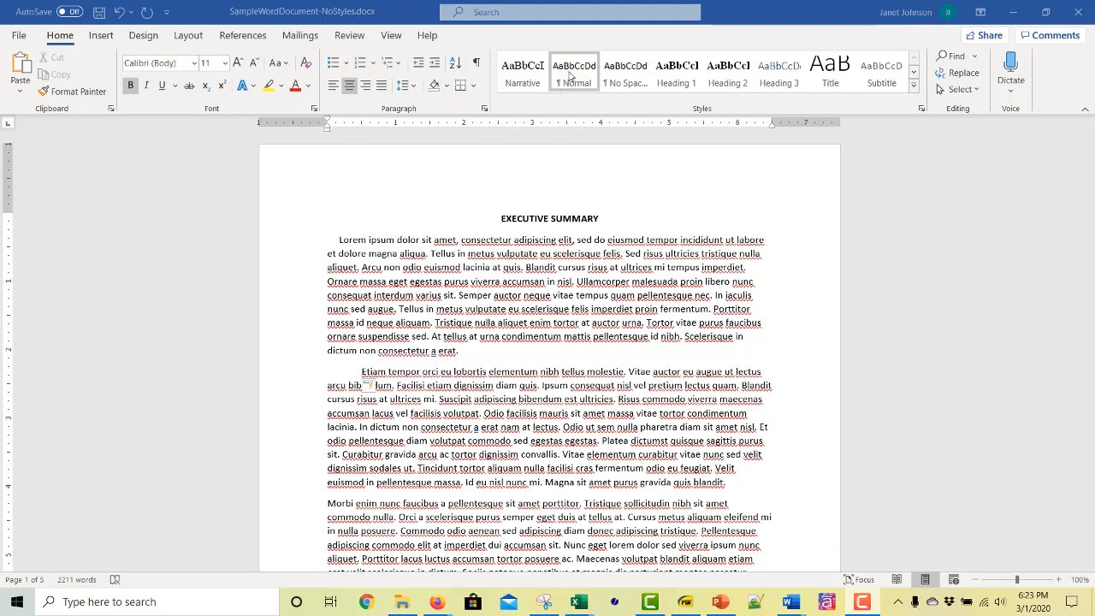
- Apply the Narrative style to the first body paragraph under EXECUTIVE SUMMARY
left_click(570, 77)
left_click(559, 269)
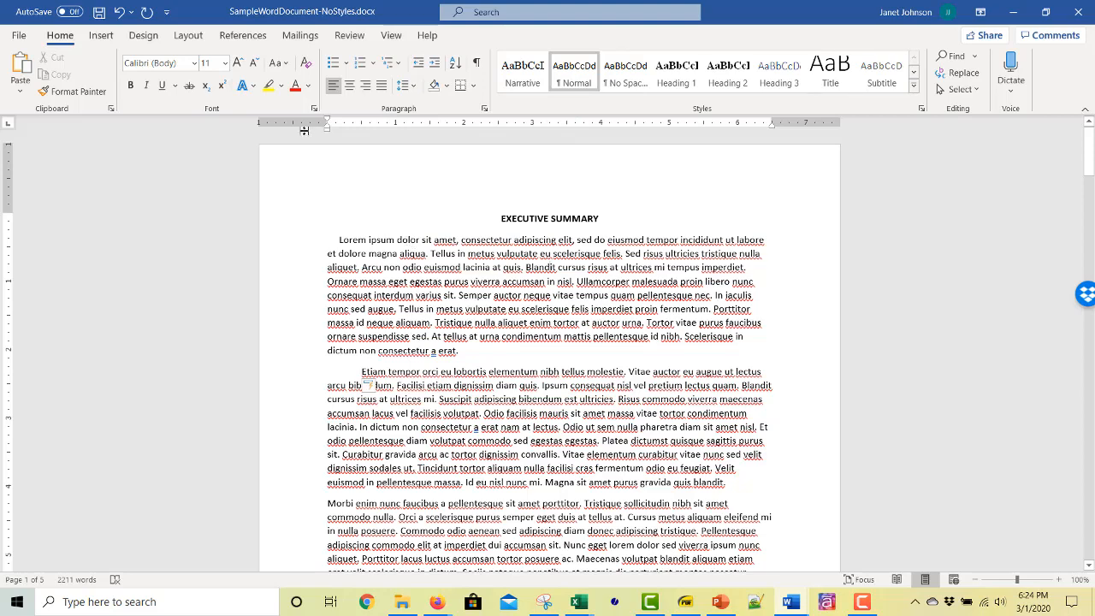
left_click(522, 72)
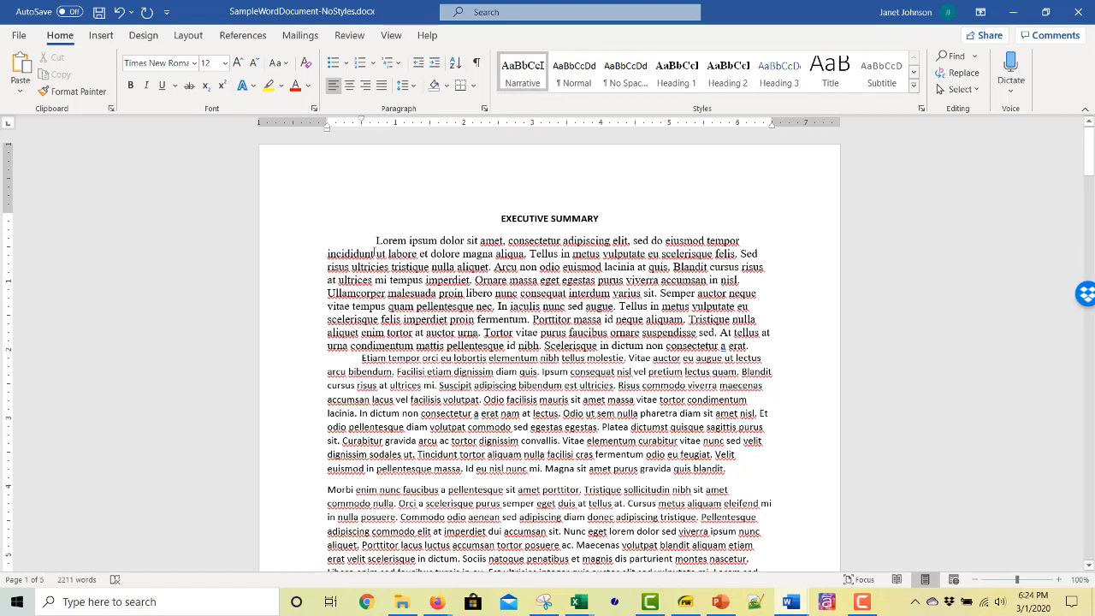
left_click(375, 240)
- Open the Narrative style for modification and bring up its paragraph formatting settings
right_click(525, 72)
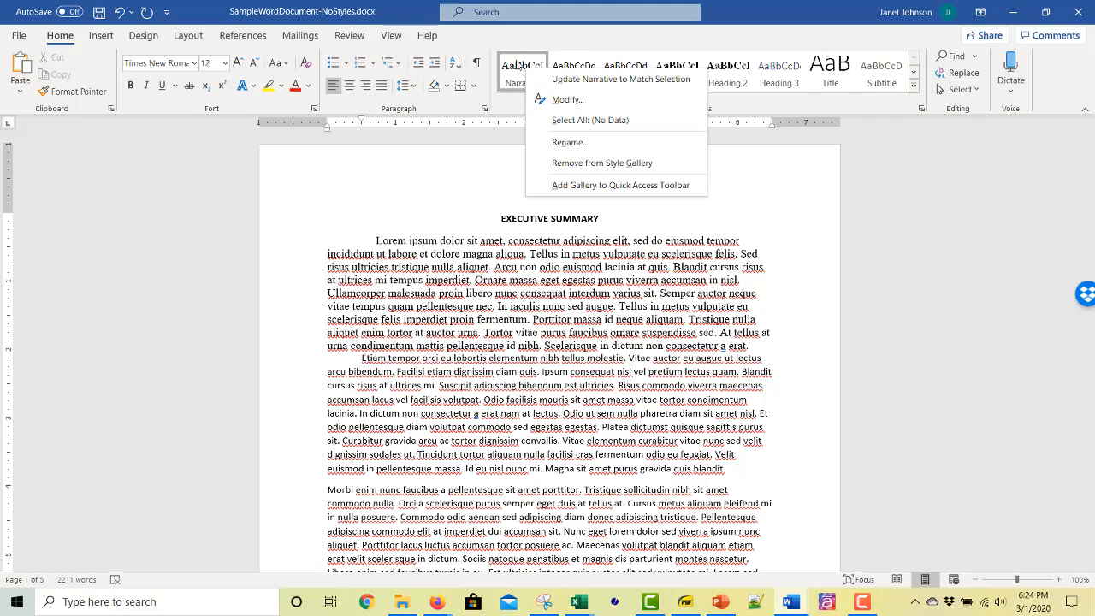
left_click(610, 104)
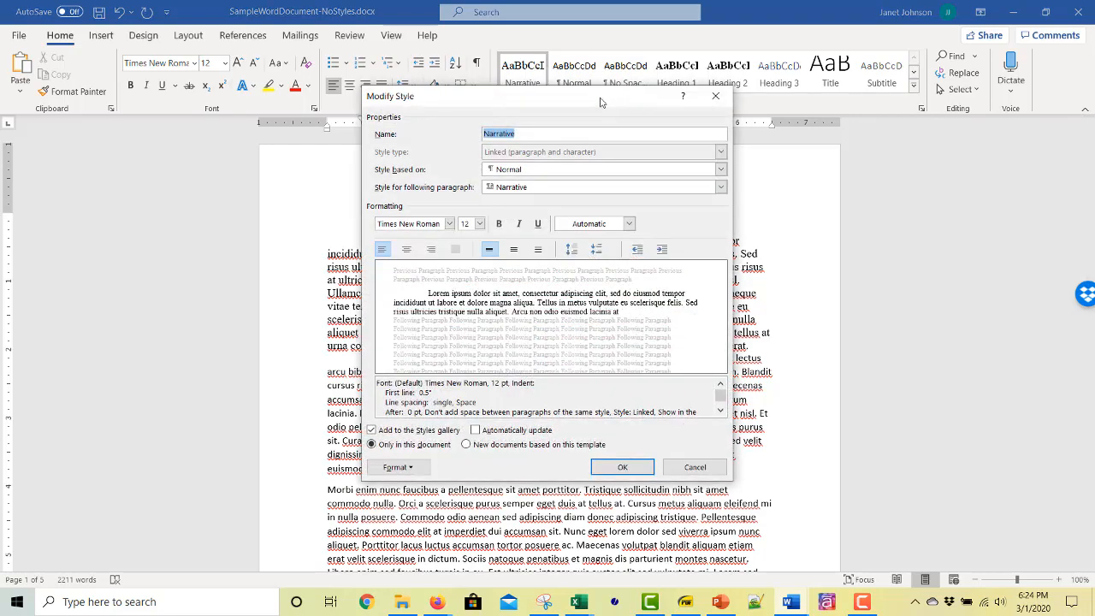
left_click_drag(586, 109, 279, 56)
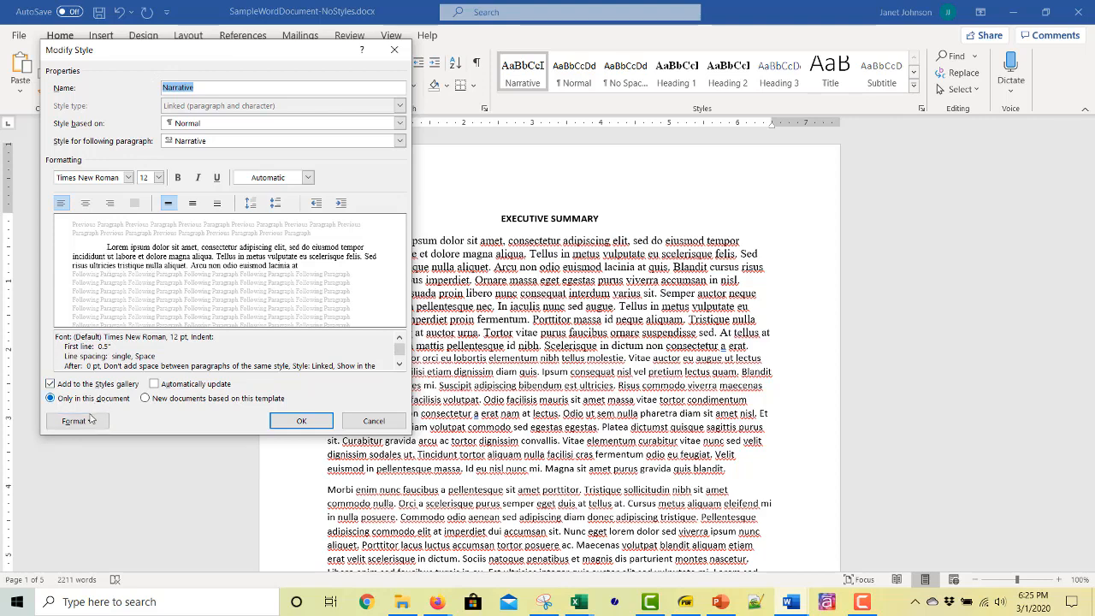
left_click(89, 420)
left_click(116, 422)
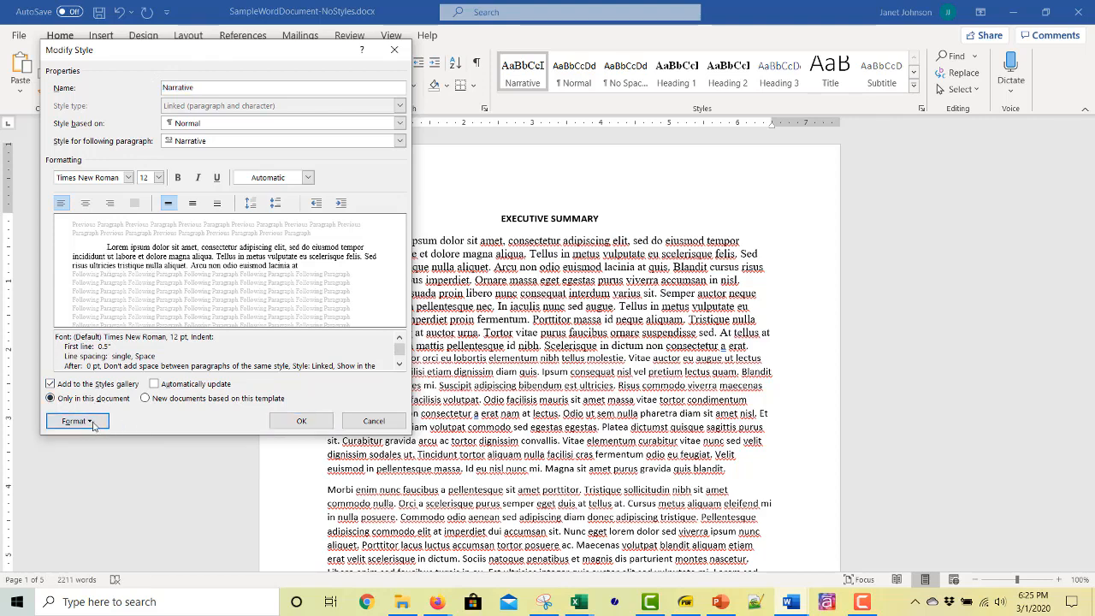
left_click(91, 422)
left_click(103, 456)
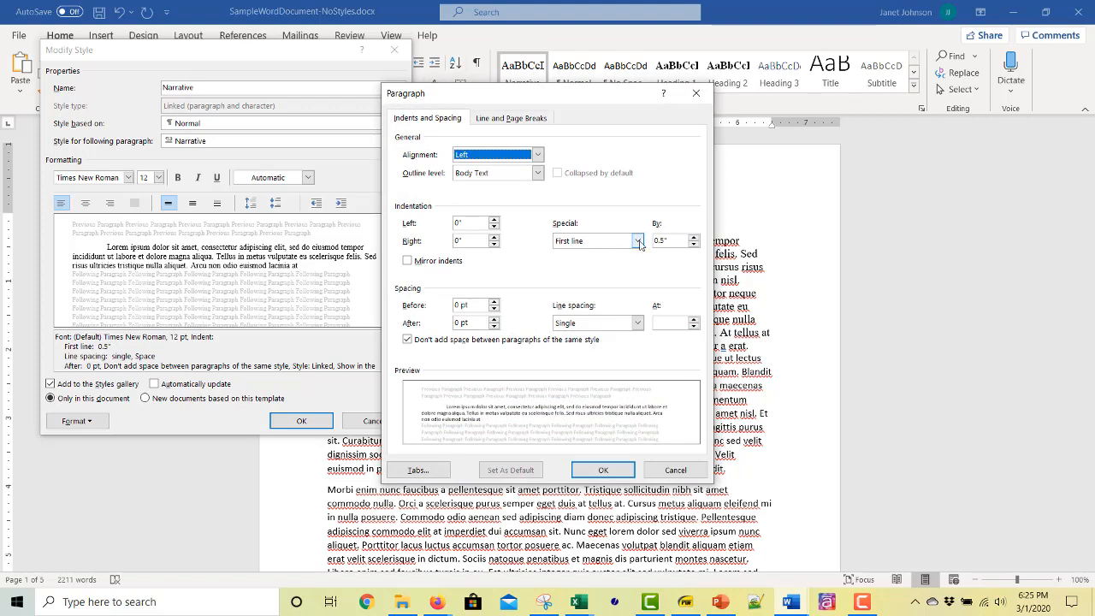
- Set the Narrative style's spacing before and after to 6 pt and line spacing to 1.5 lines, and save the style
left_click(639, 242)
left_click(638, 244)
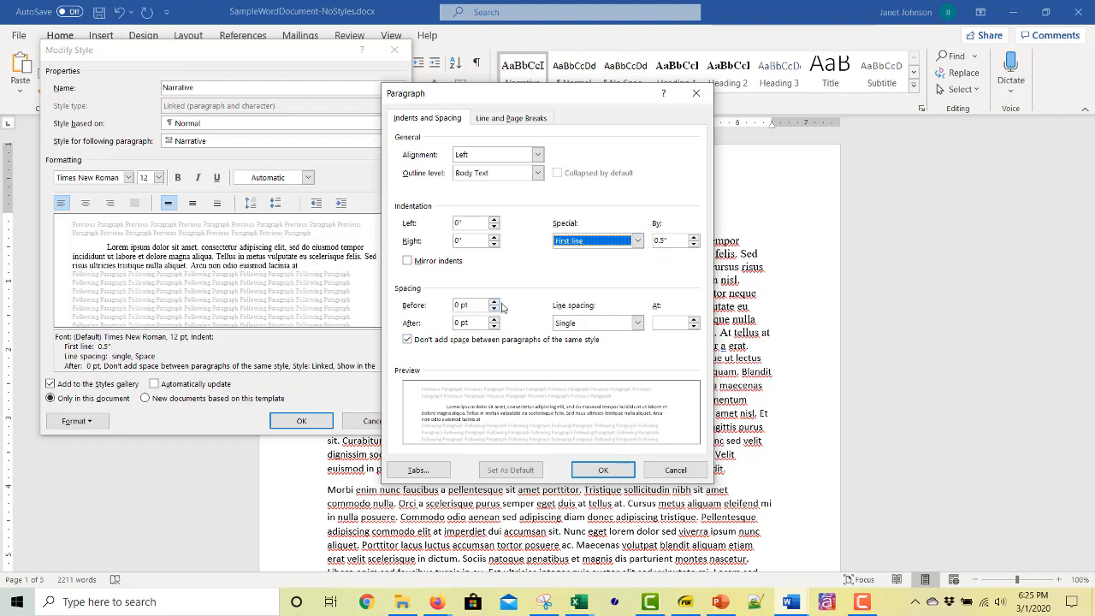
left_click(493, 303)
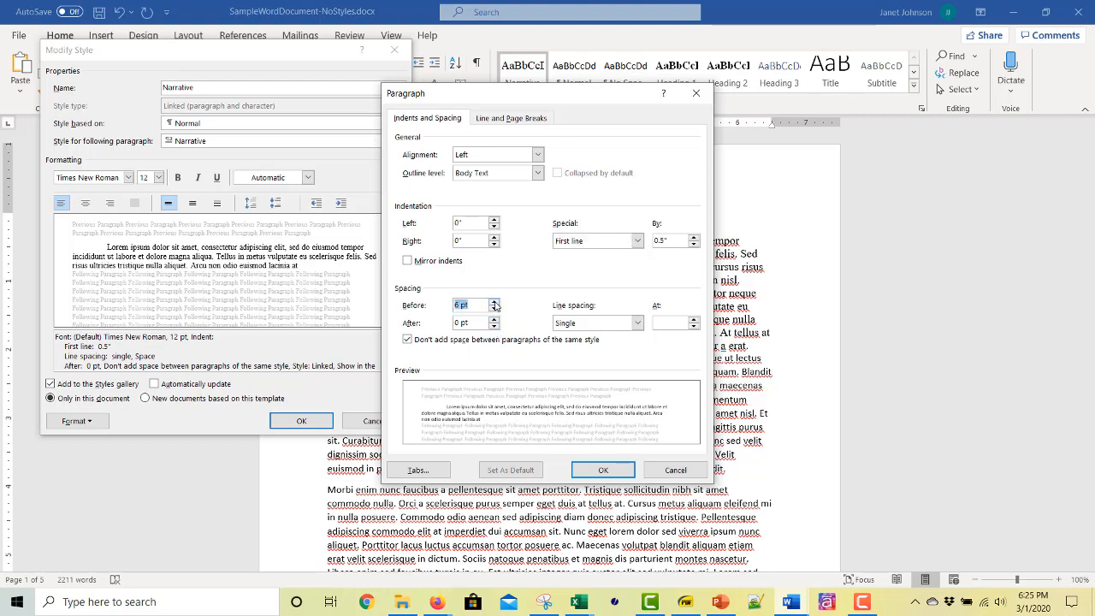
left_click(494, 318)
left_click(637, 322)
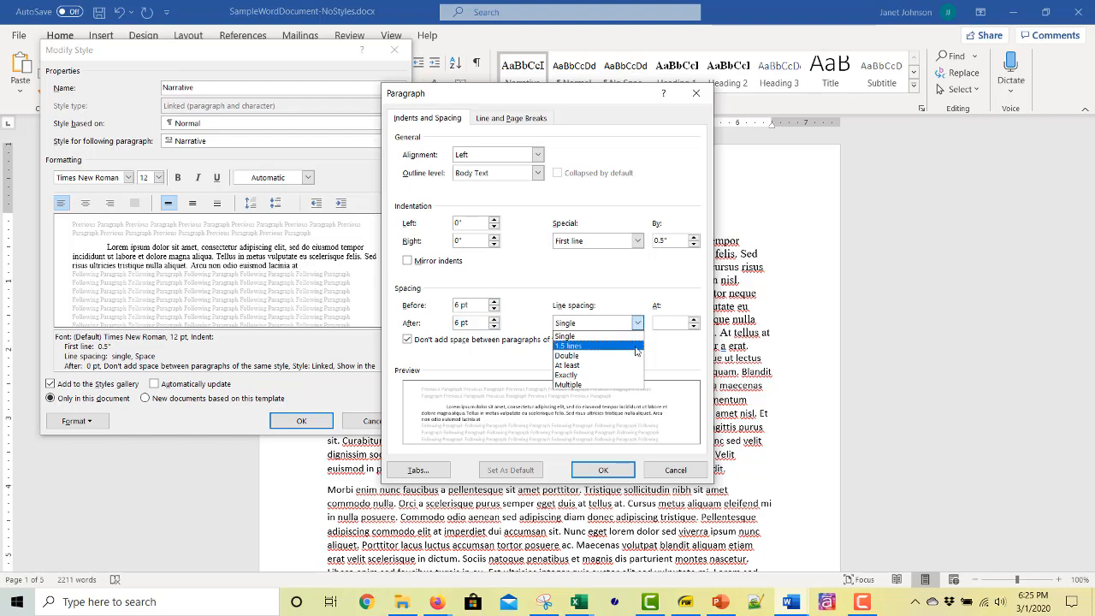
left_click(636, 351)
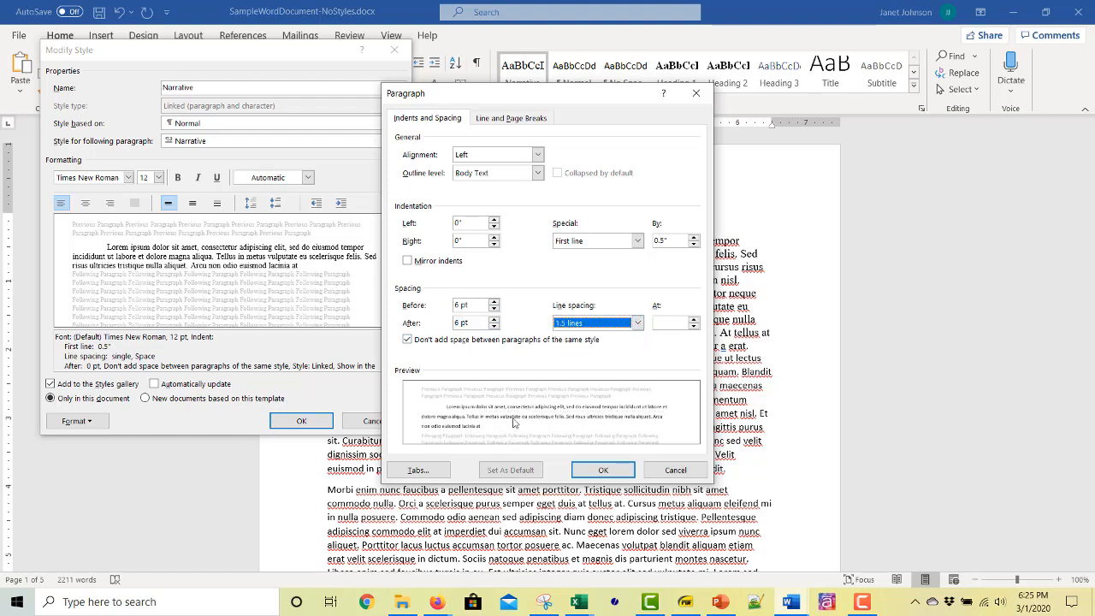
left_click(620, 474)
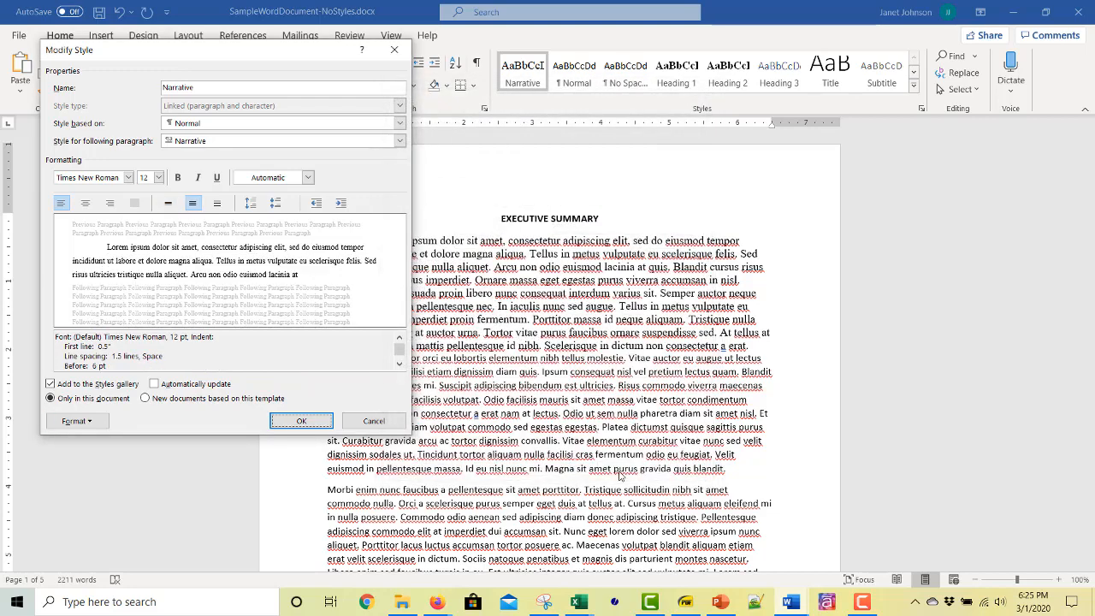
left_click(311, 423)
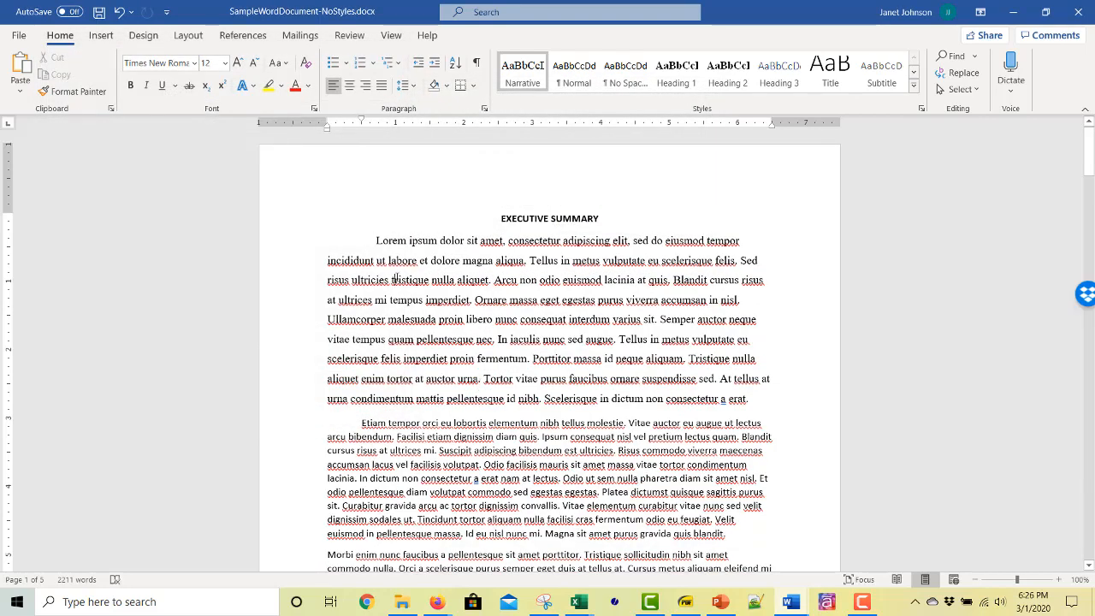
- Apply the Narrative style to all body paragraphs of the EXECUTIVE SUMMARY section
left_click_drag(373, 231, 707, 444)
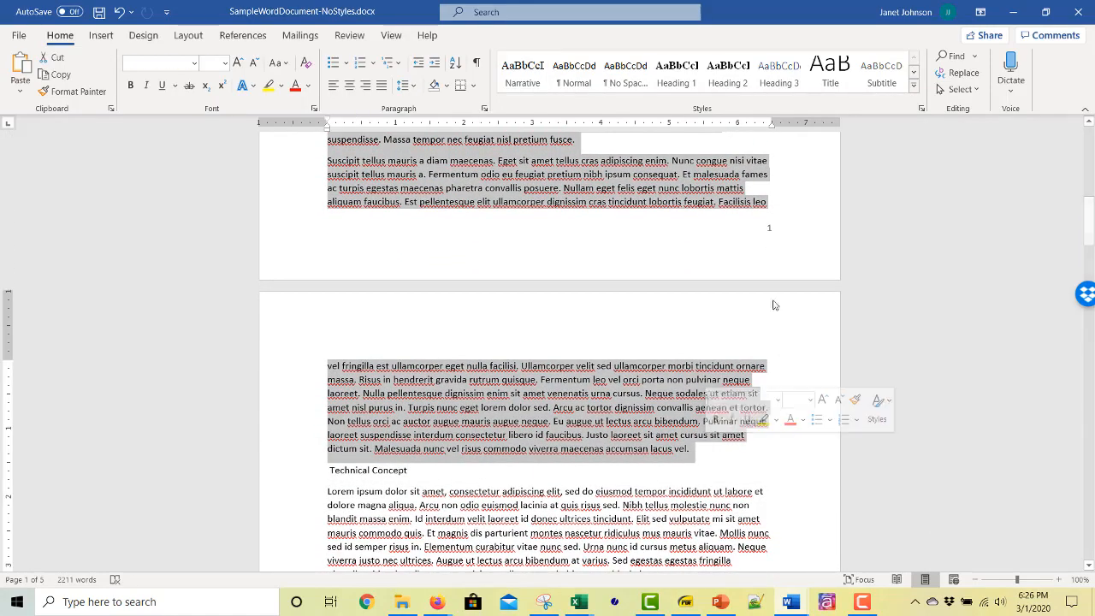
left_click(522, 69)
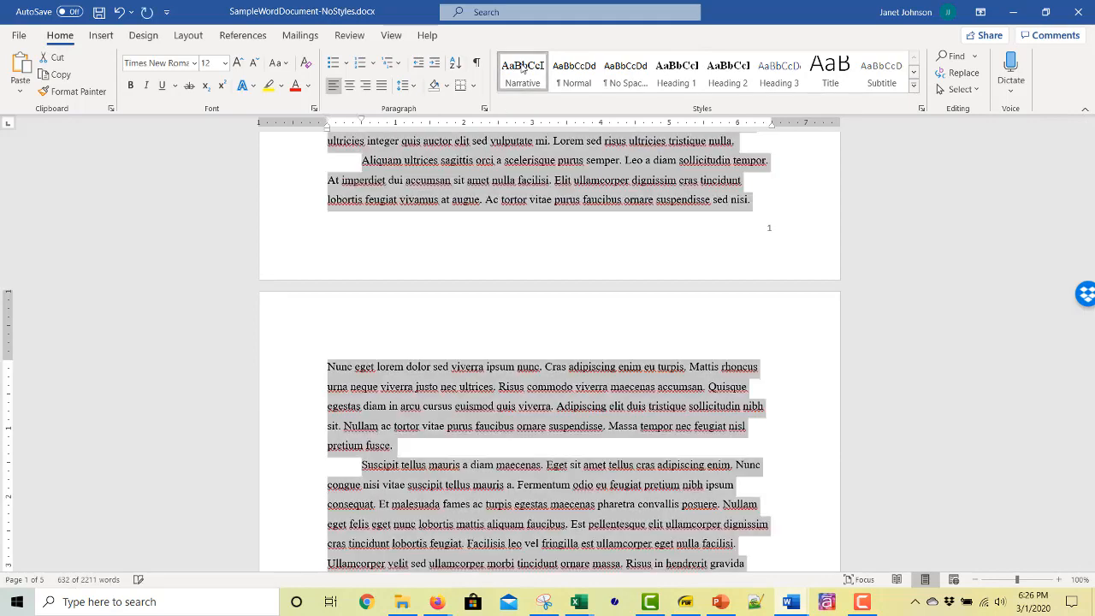
left_click(625, 389)
scroll(659, 426, "down", 6)
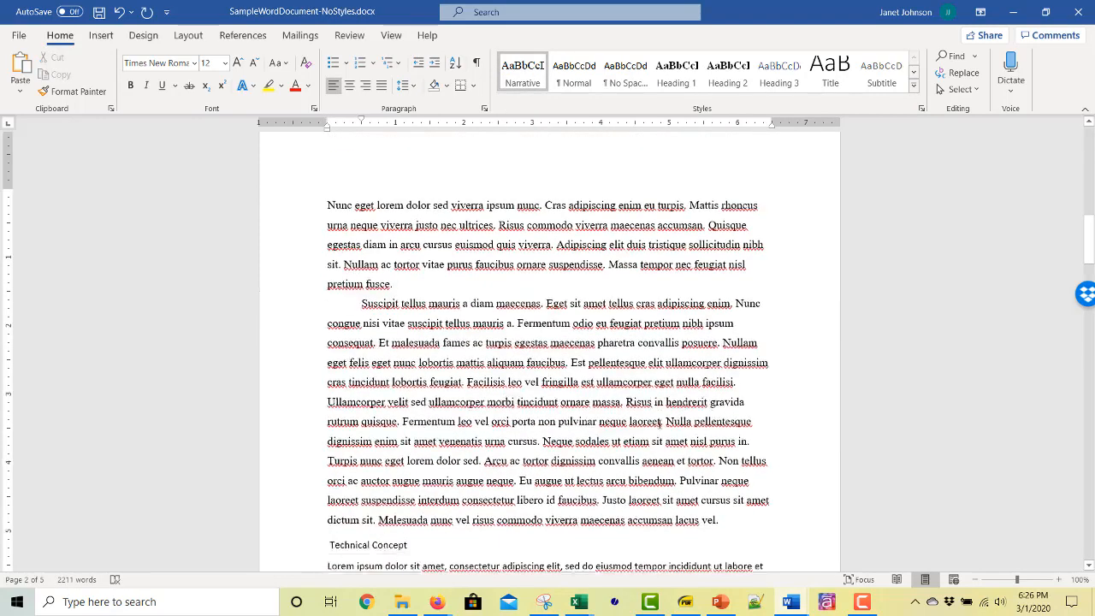
- Apply the Narrative style to the body paragraphs under the Technical Concept heading
left_click(411, 364)
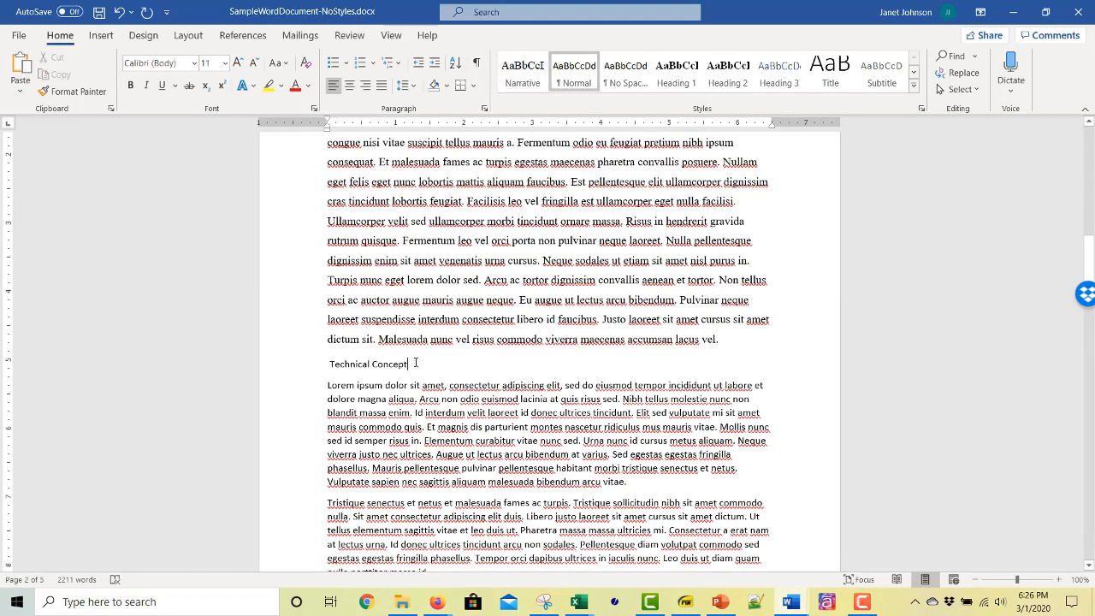
left_click_drag(327, 387, 673, 223)
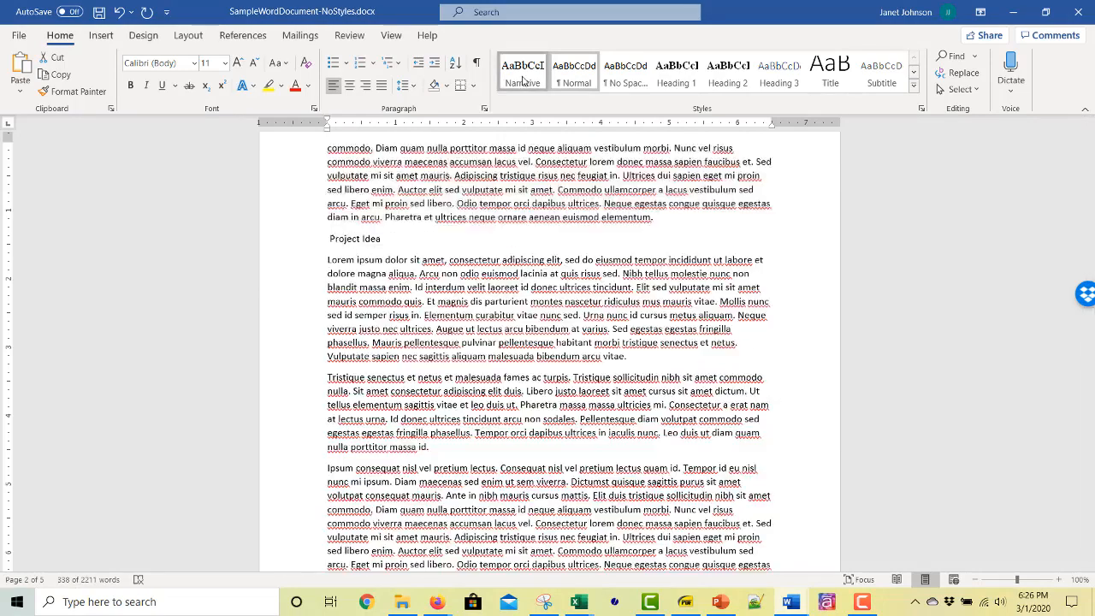
left_click(522, 72)
- Apply the Narrative style to the body paragraphs under the Project Idea heading
scroll(486, 363, "down", 3)
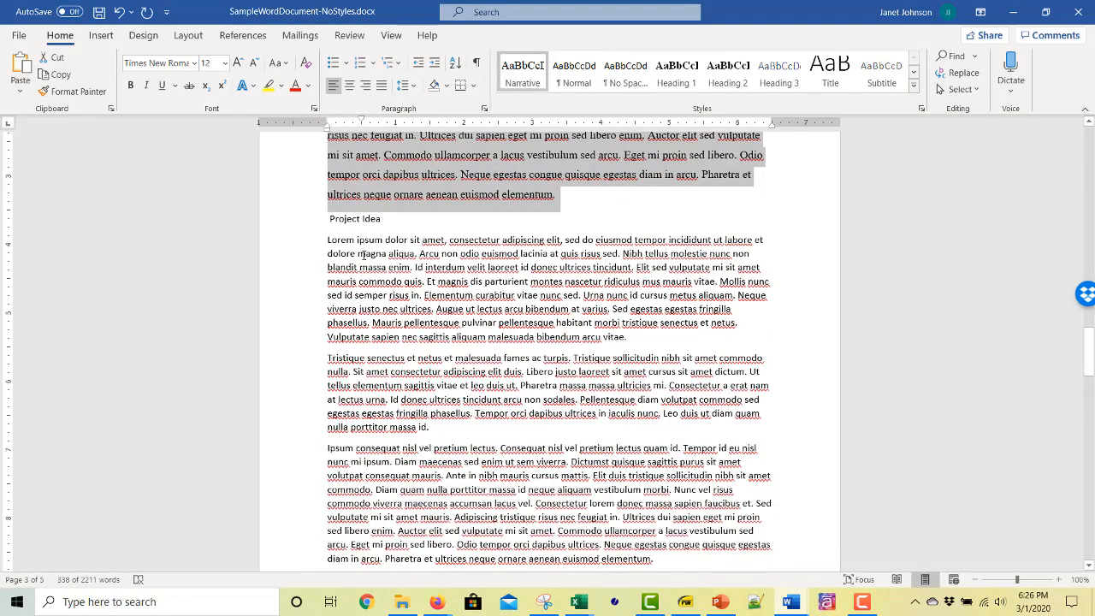
left_click_drag(364, 254, 670, 446)
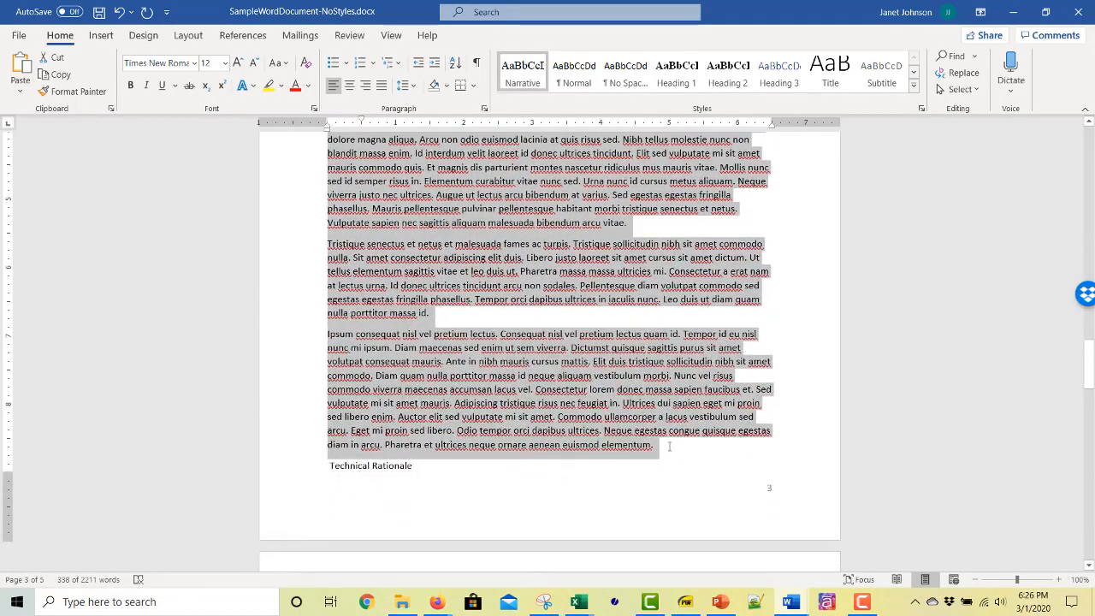
left_click(522, 73)
- Apply the Narrative style to the body paragraphs under the Technical Rationale heading
scroll(467, 341, "down", 2)
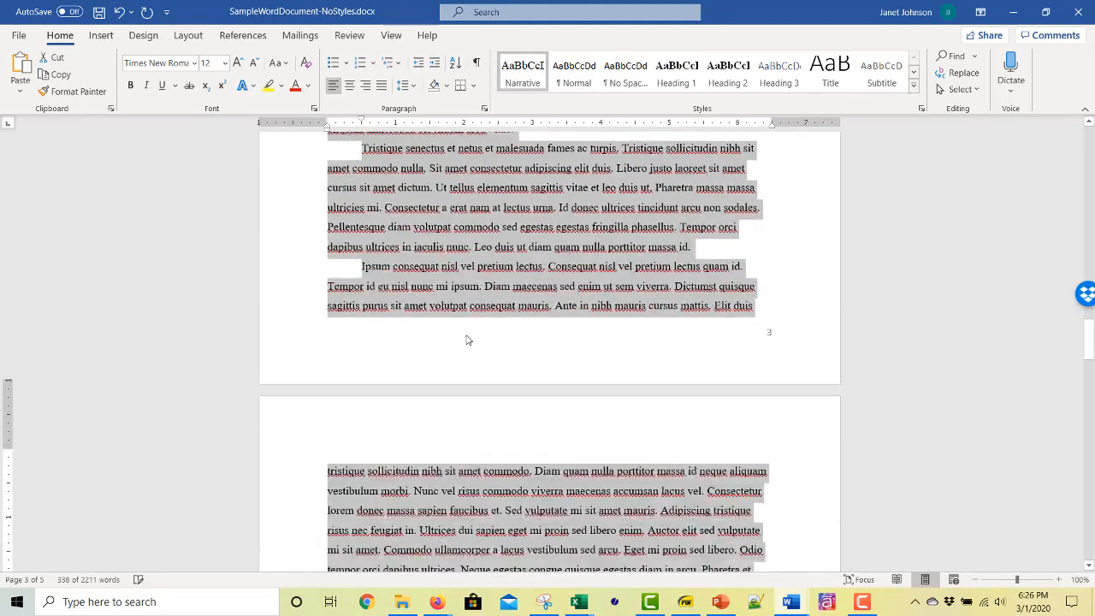
scroll(467, 340, "down", 7)
left_click_drag(329, 209, 655, 529)
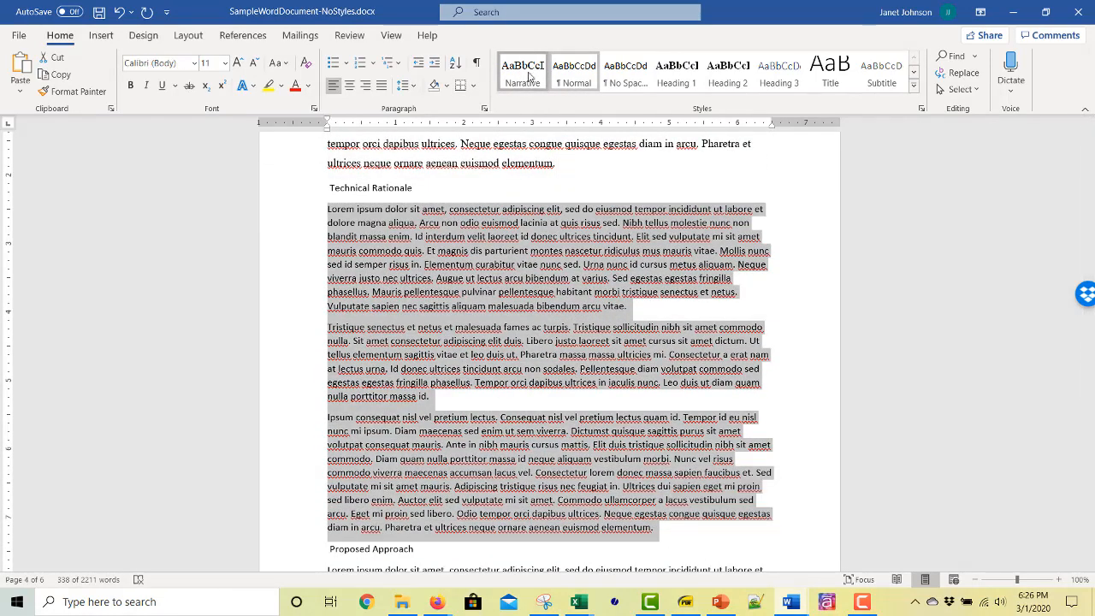
left_click(524, 73)
- Apply the Narrative style to the body paragraphs under the Proposed Approach heading
scroll(420, 406, "down", 10)
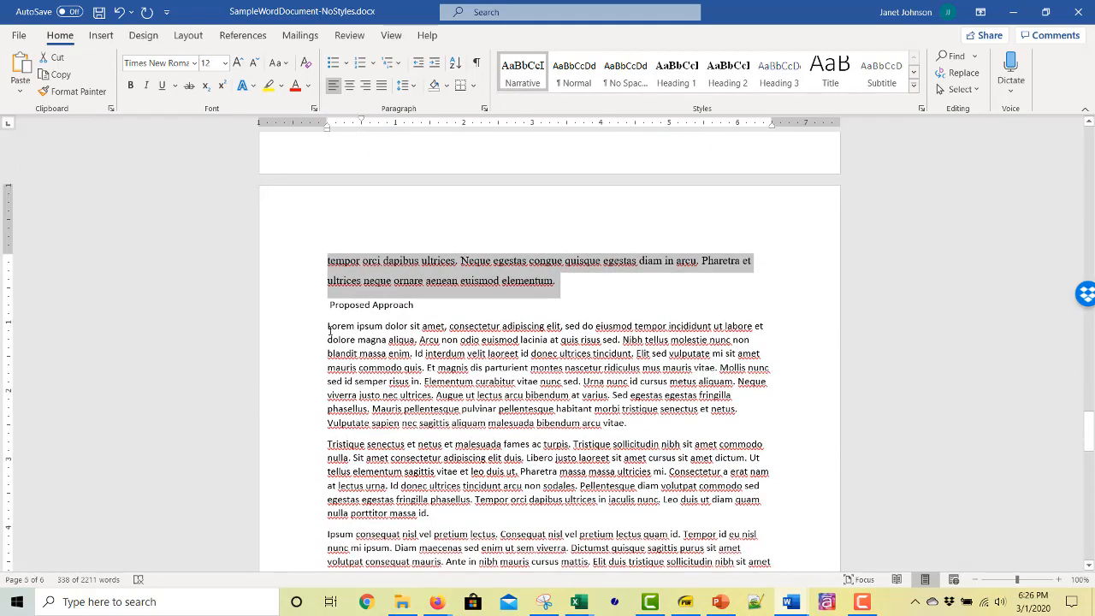
left_click_drag(330, 328, 655, 387)
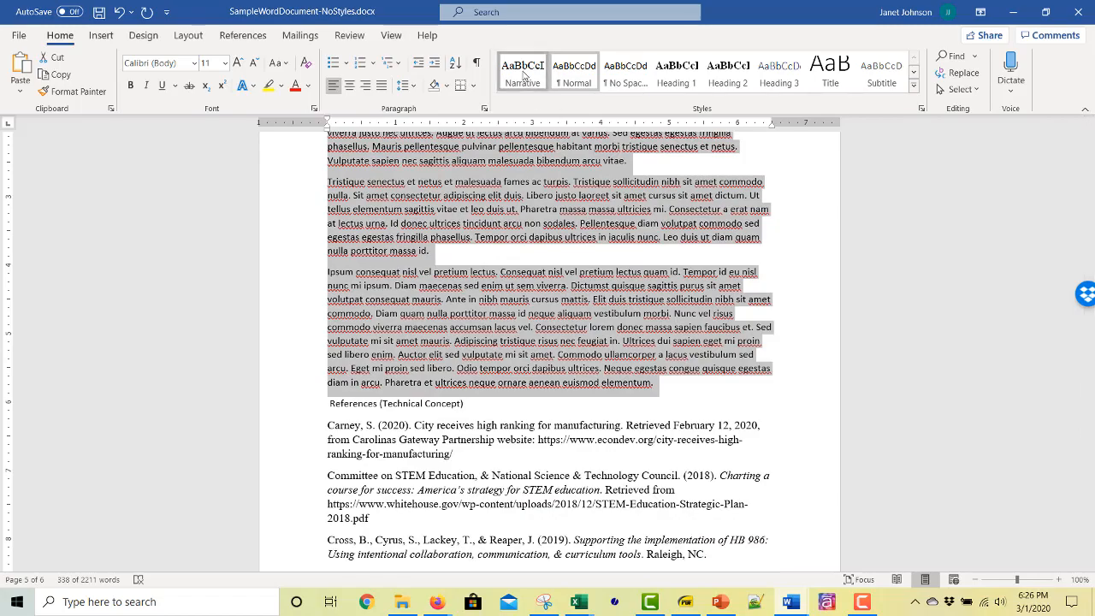
left_click(523, 73)
scroll(535, 435, "down", 8)
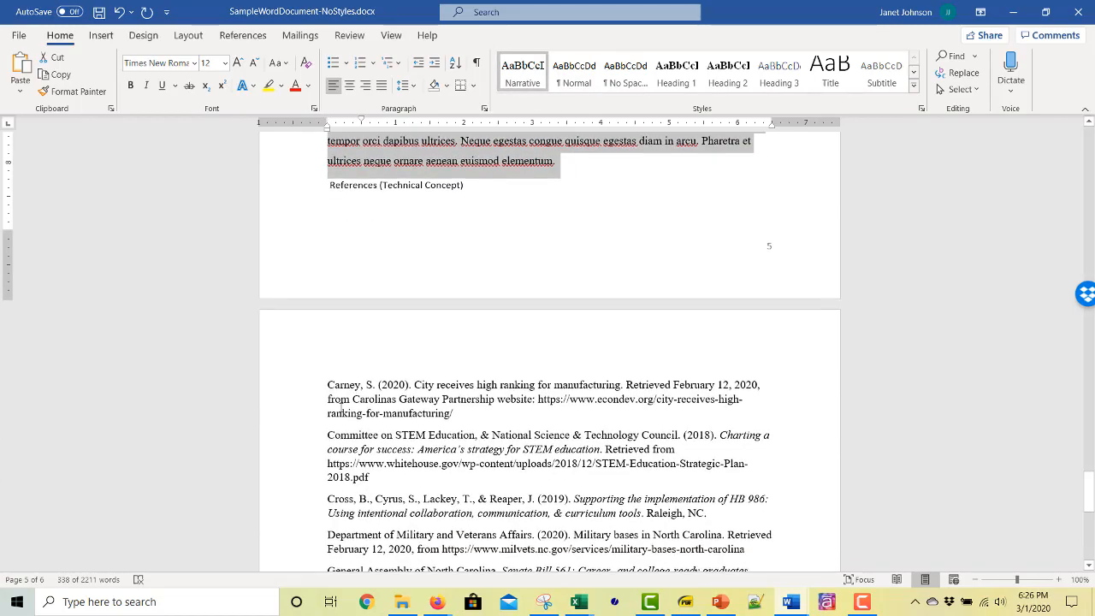
scroll(505, 461, "up", 8)
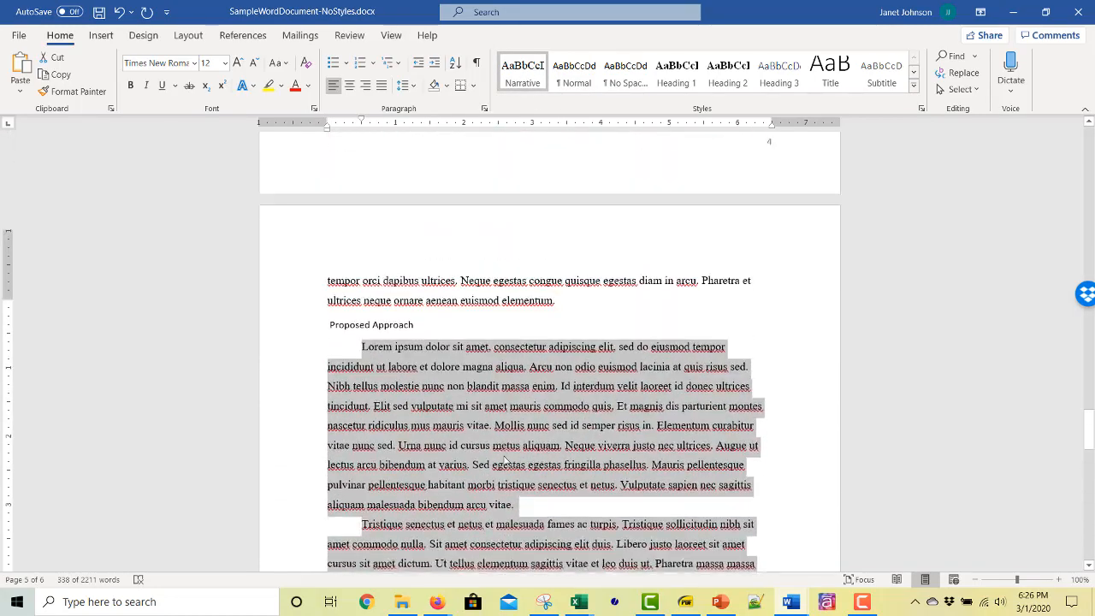
- Modify the Narrative style so that its paragraph line spacing is Double
left_click(505, 461)
scroll(504, 460, "up", 10)
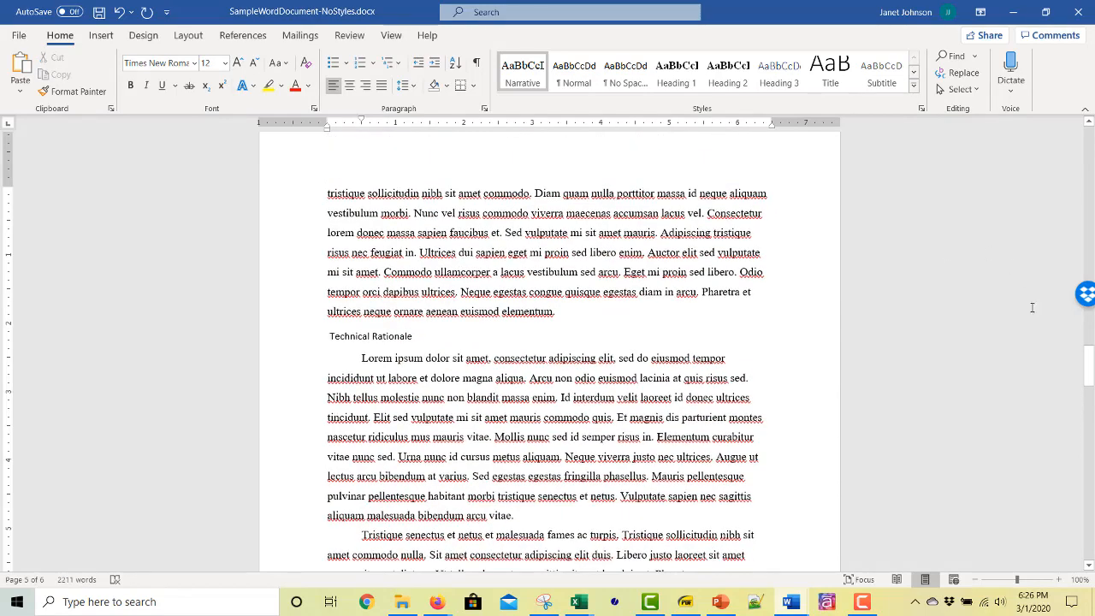
scroll(1032, 307, "up", 15)
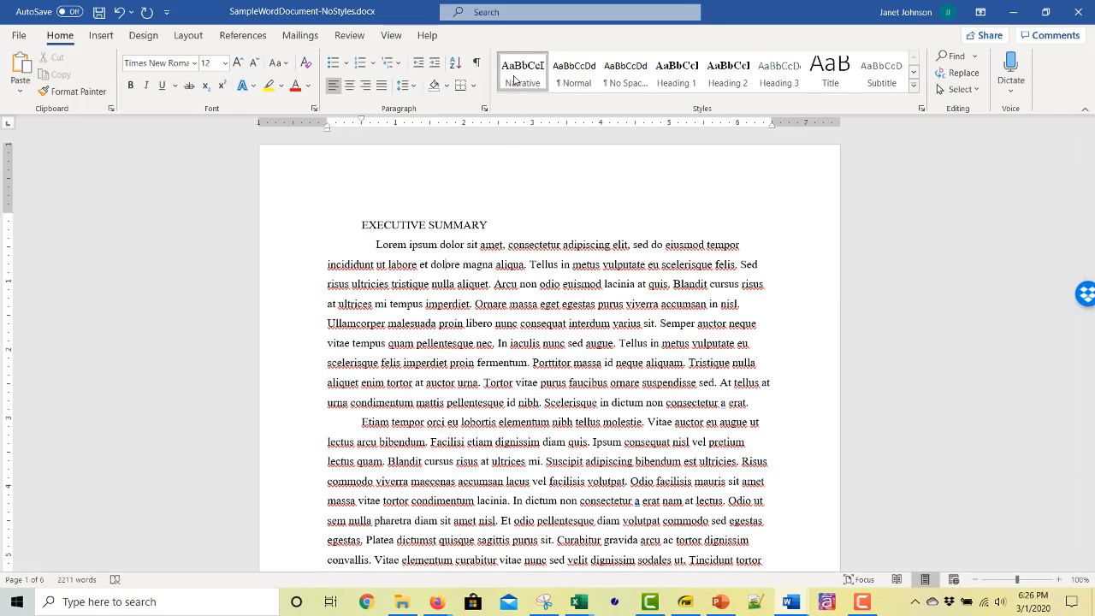
right_click(516, 75)
left_click(559, 103)
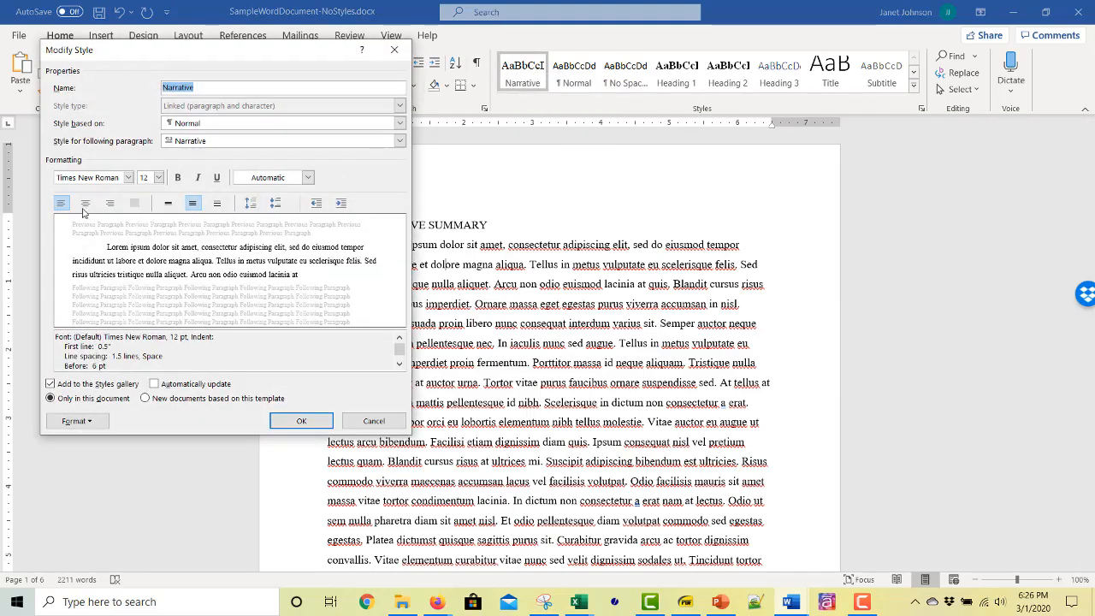
left_click(75, 421)
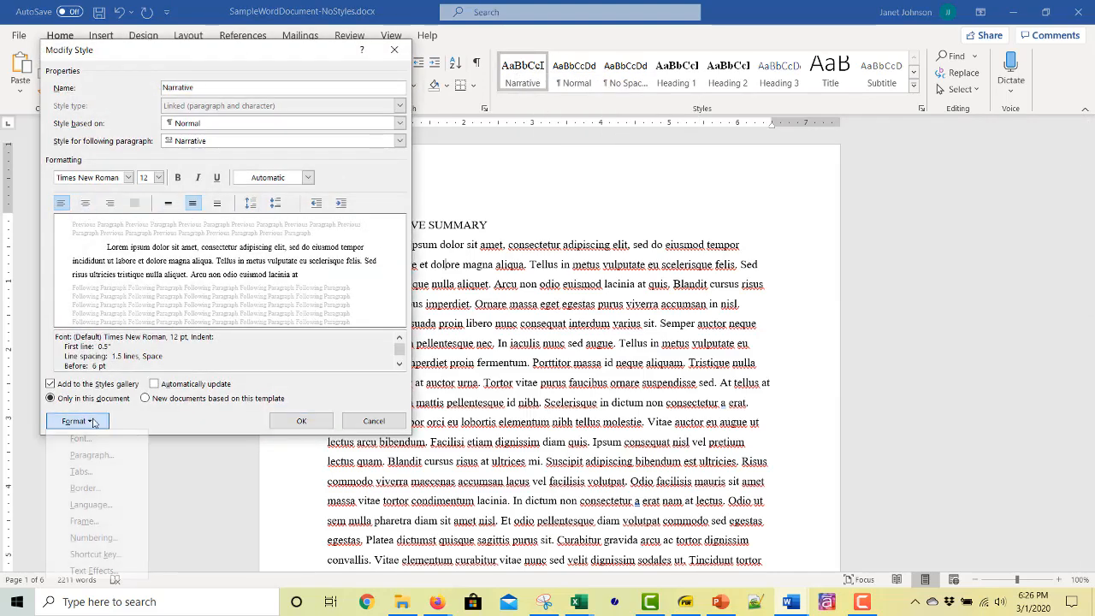
left_click(89, 456)
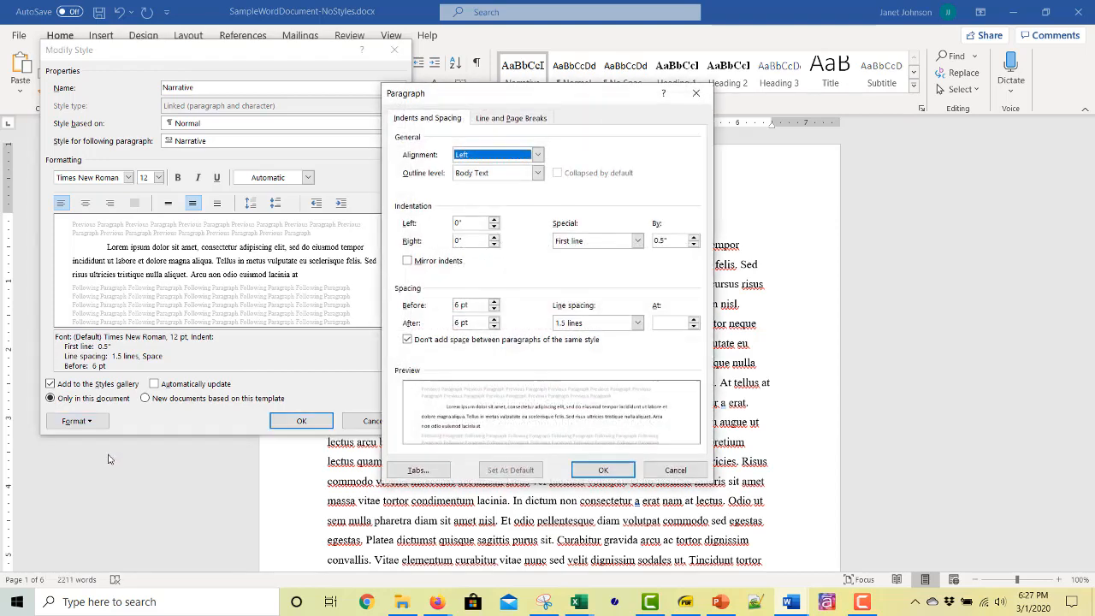
left_click(639, 323)
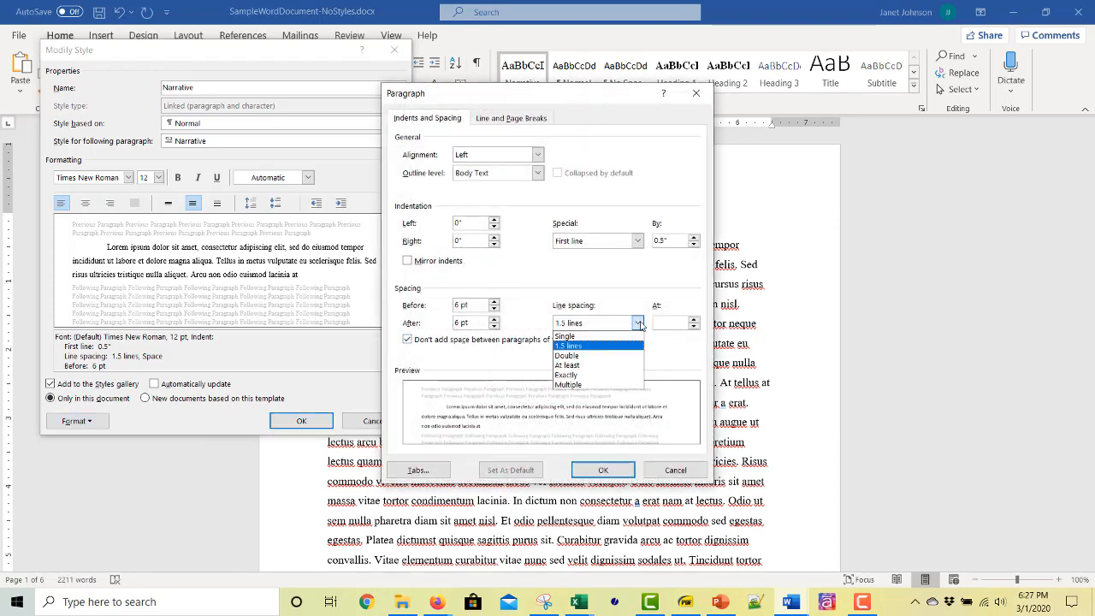
left_click(630, 360)
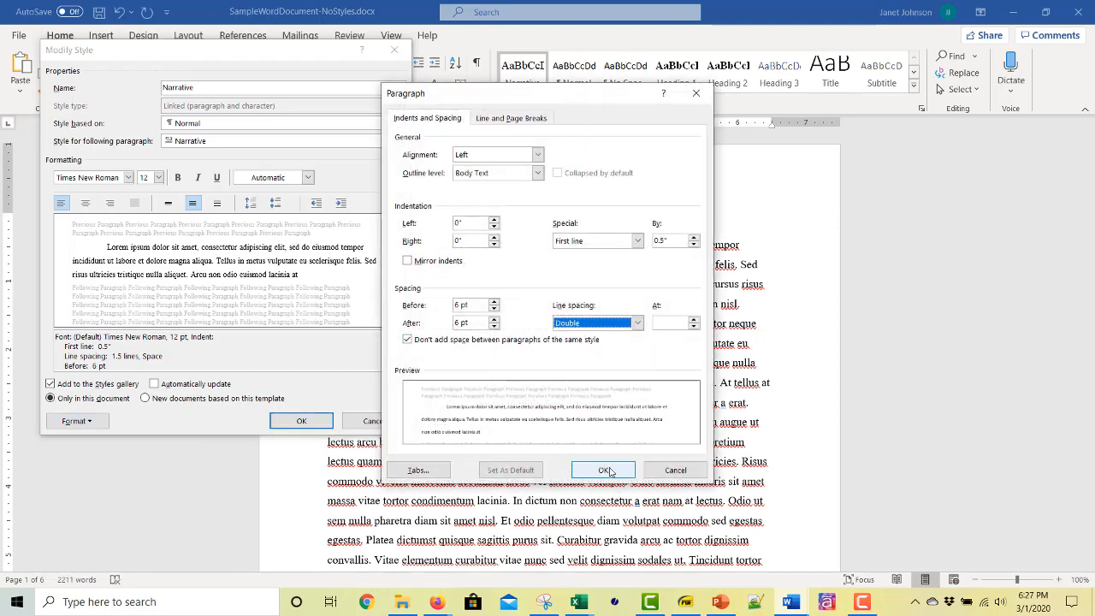
left_click(603, 470)
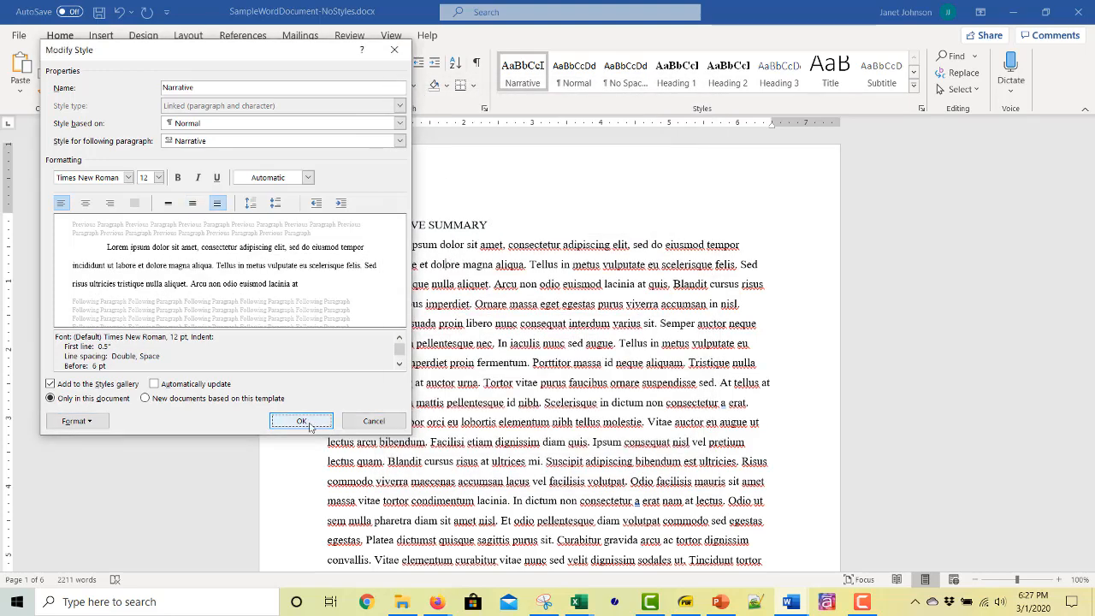
left_click(303, 422)
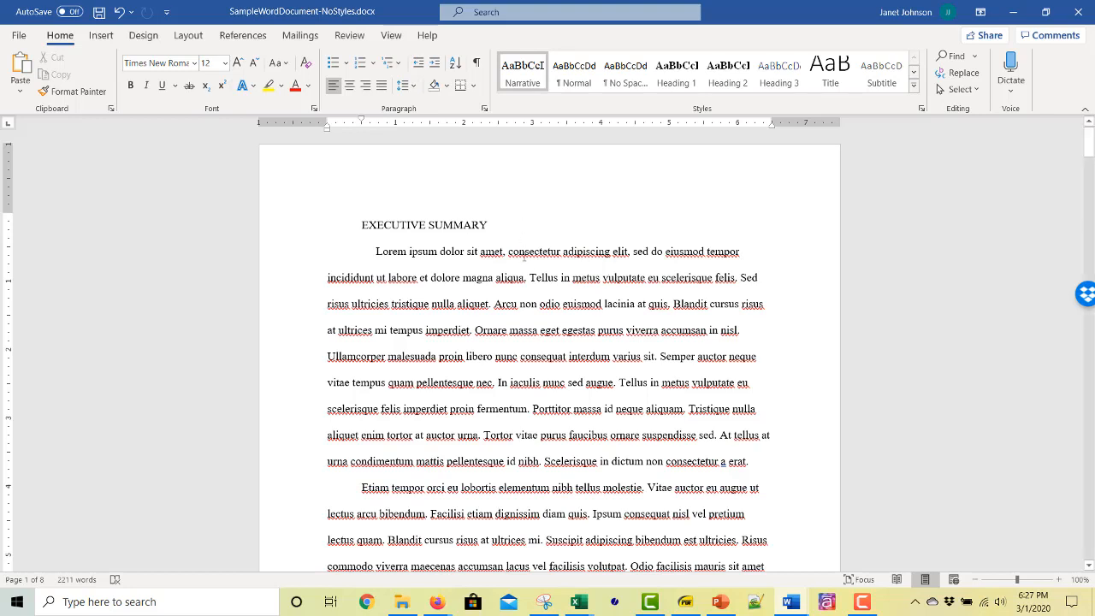
scroll(525, 261, "down", 10)
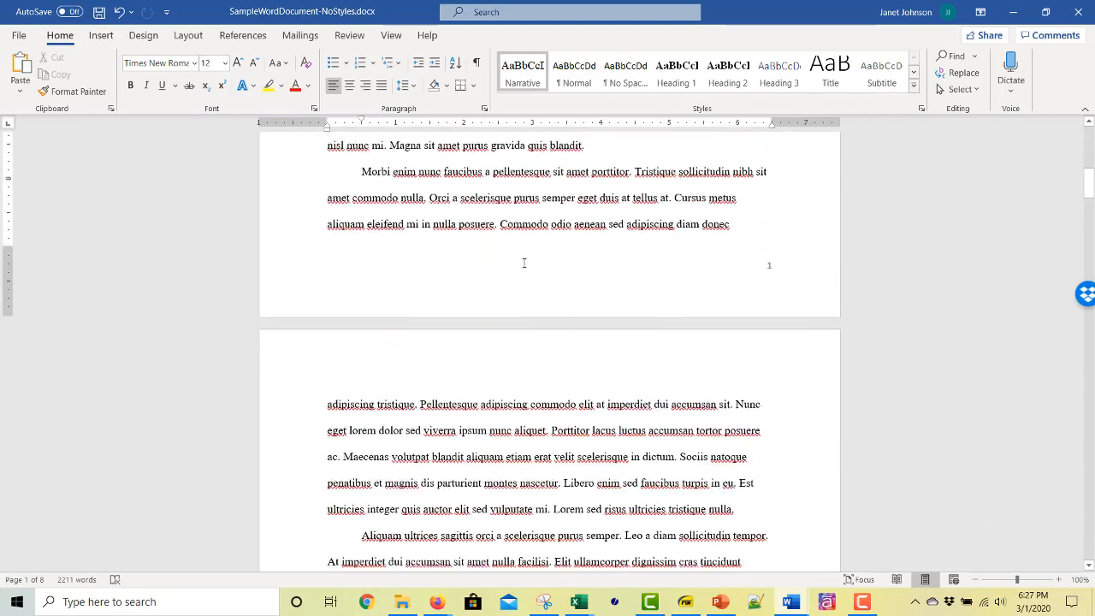
scroll(524, 267, "down", 1)
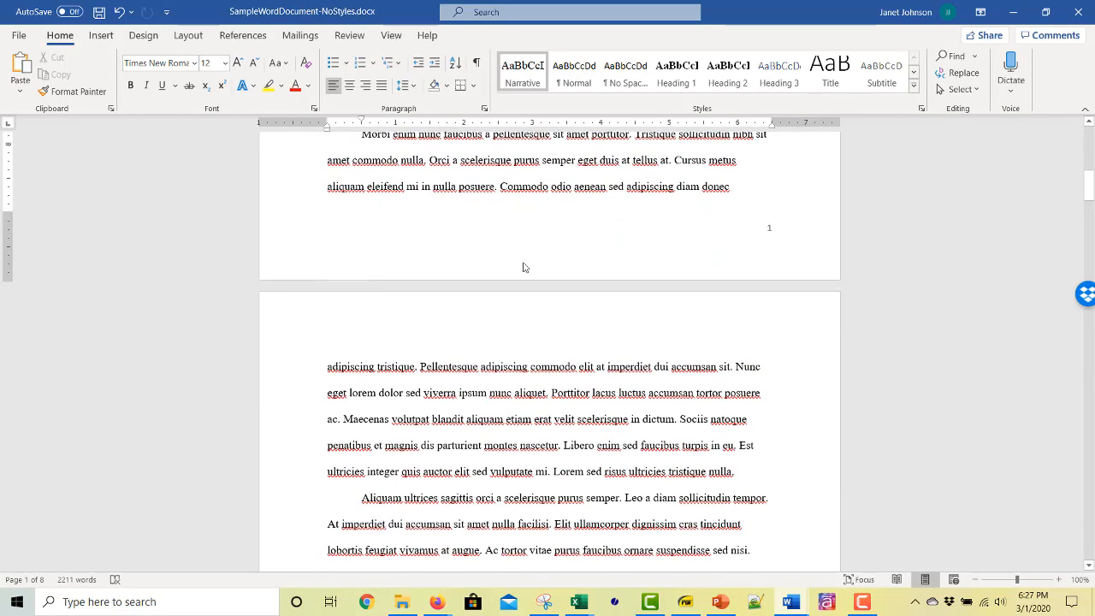
scroll(524, 267, "up", 11)
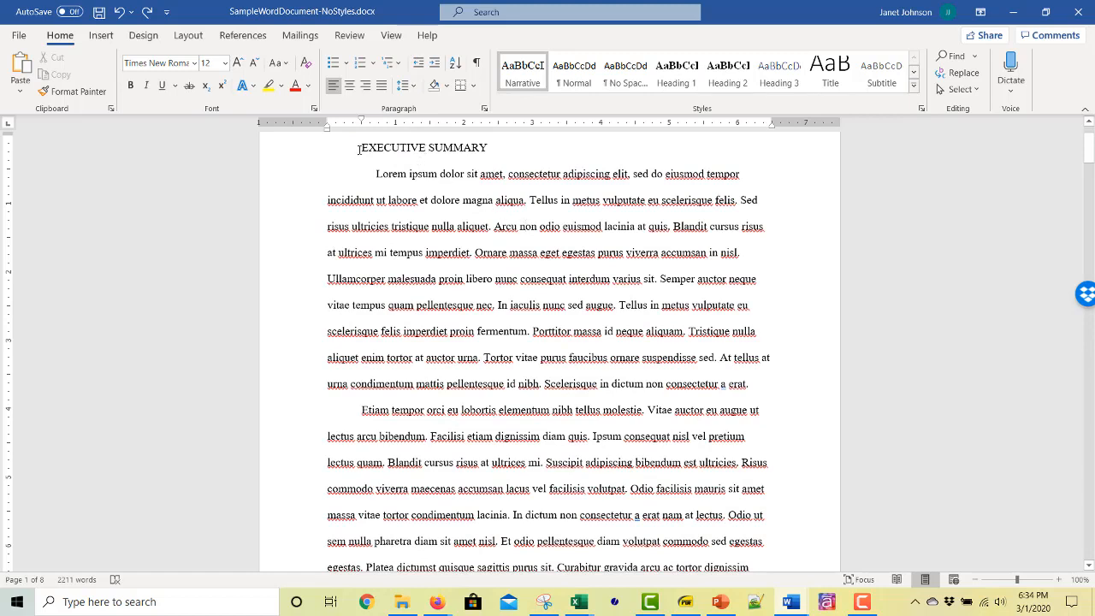
left_click_drag(360, 149, 478, 154)
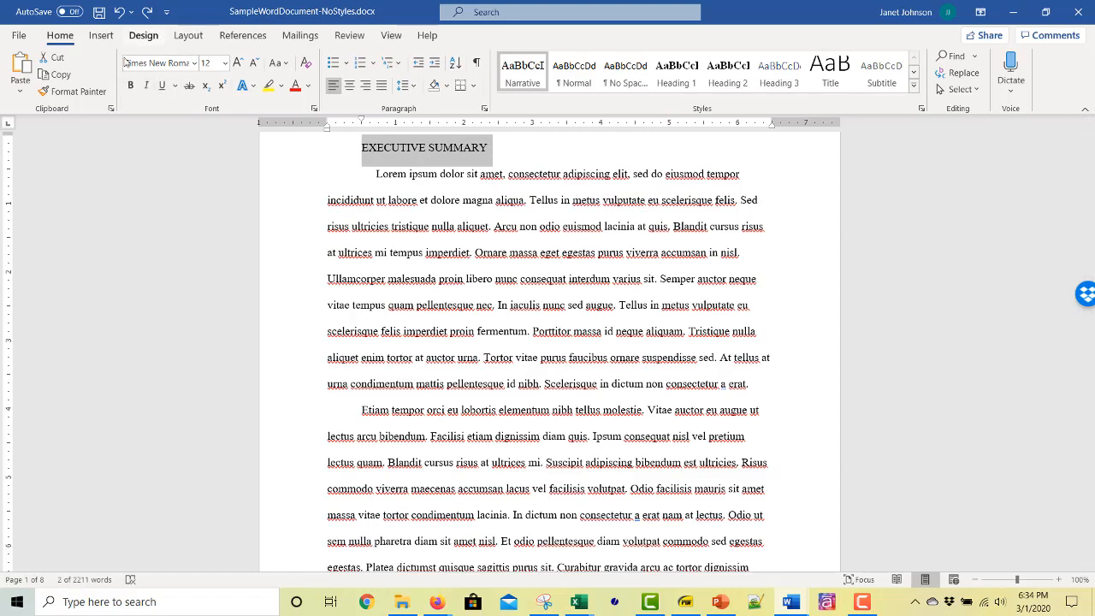
left_click(432, 200)
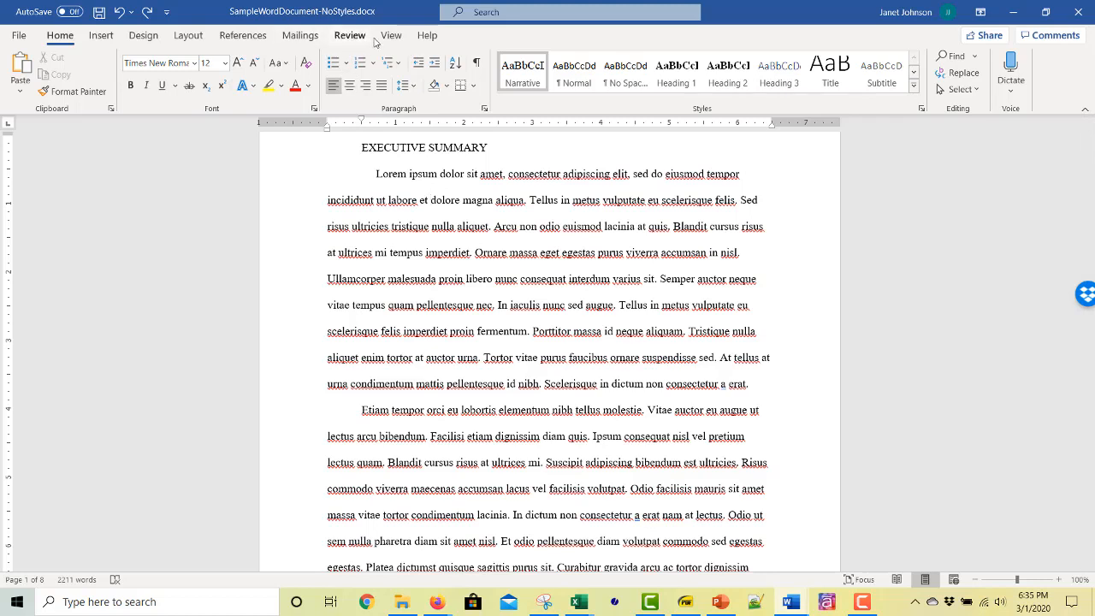
- Hide and restore the ruler, and turn the gridlines on and back off
left_click(397, 39)
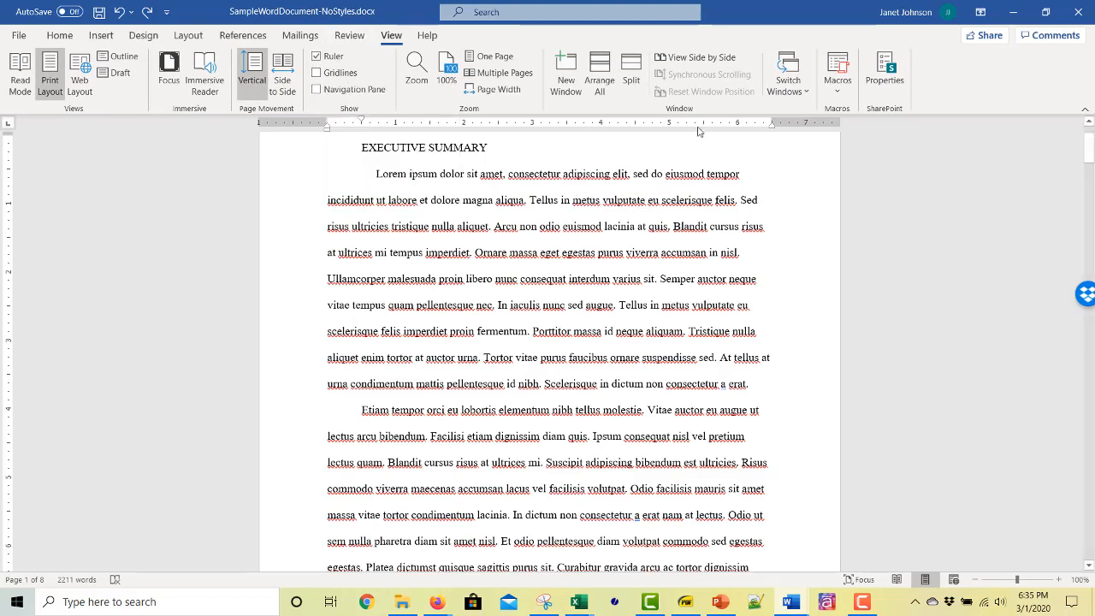
left_click(317, 56)
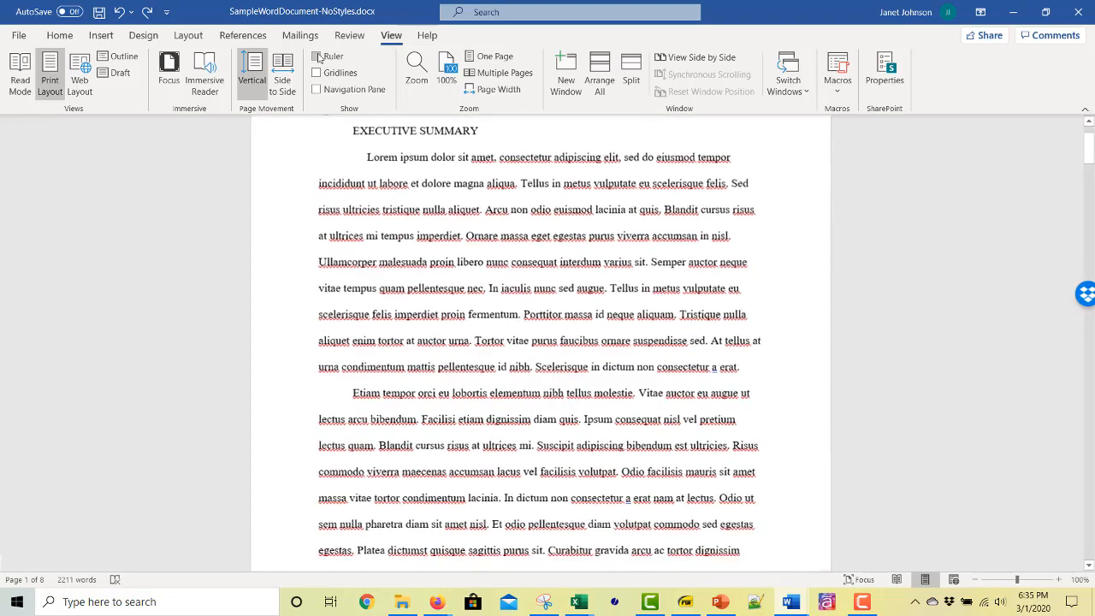
left_click(316, 56)
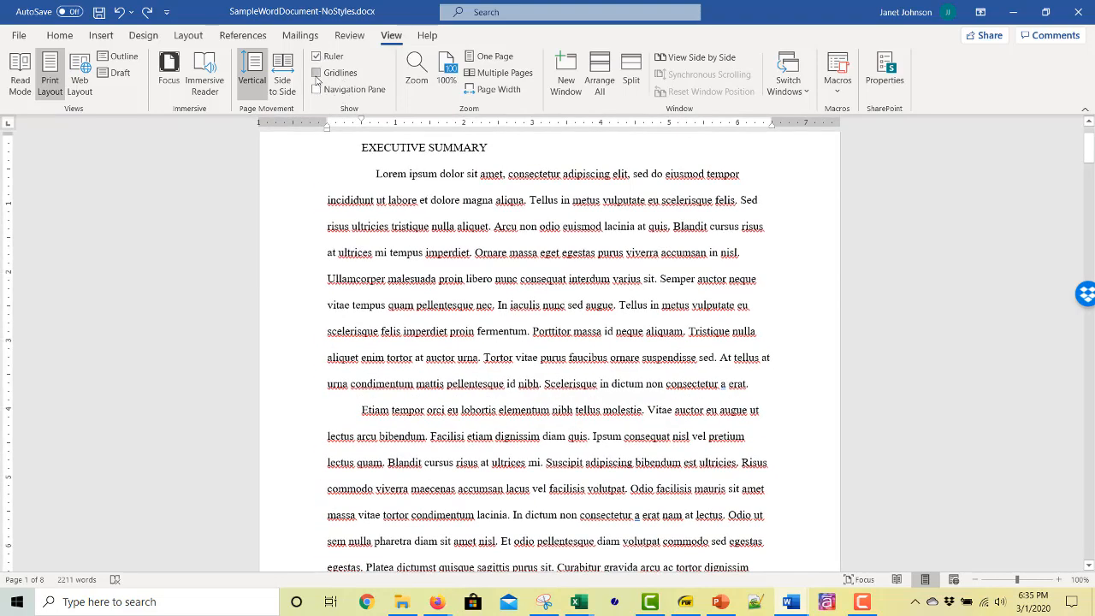
left_click(316, 73)
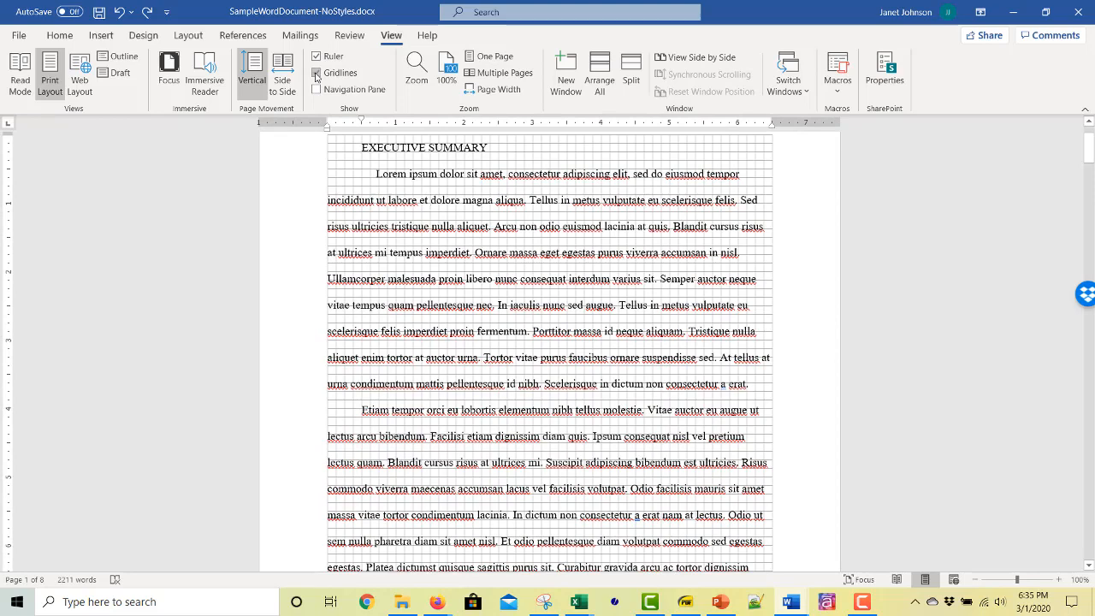
left_click(316, 74)
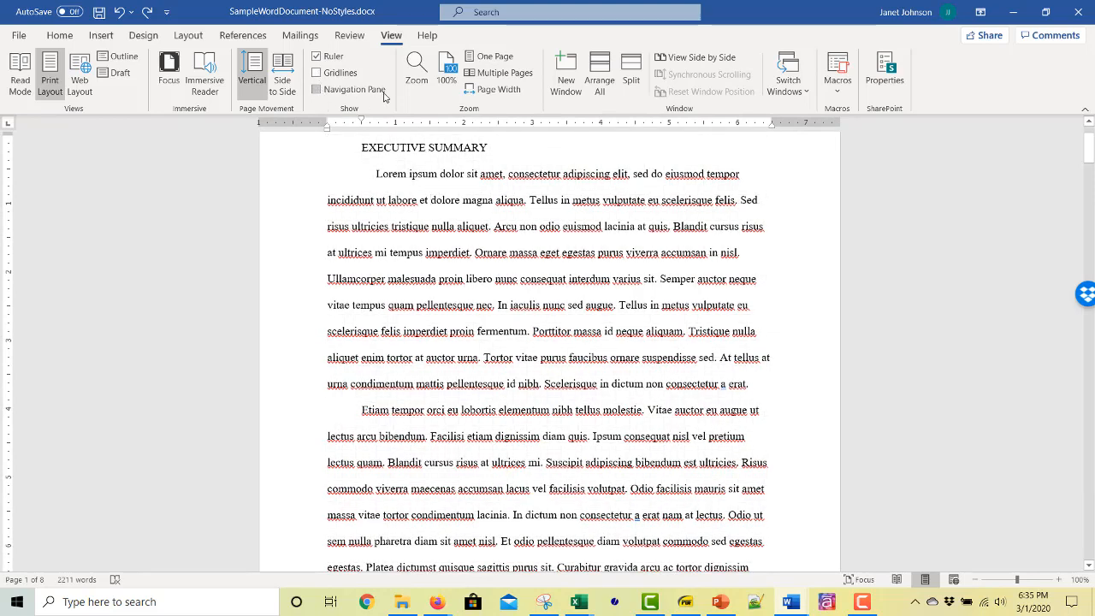
- Show the Navigation pane and apply the Heading 1 style to the EXECUTIVE SUMMARY heading
left_click(316, 89)
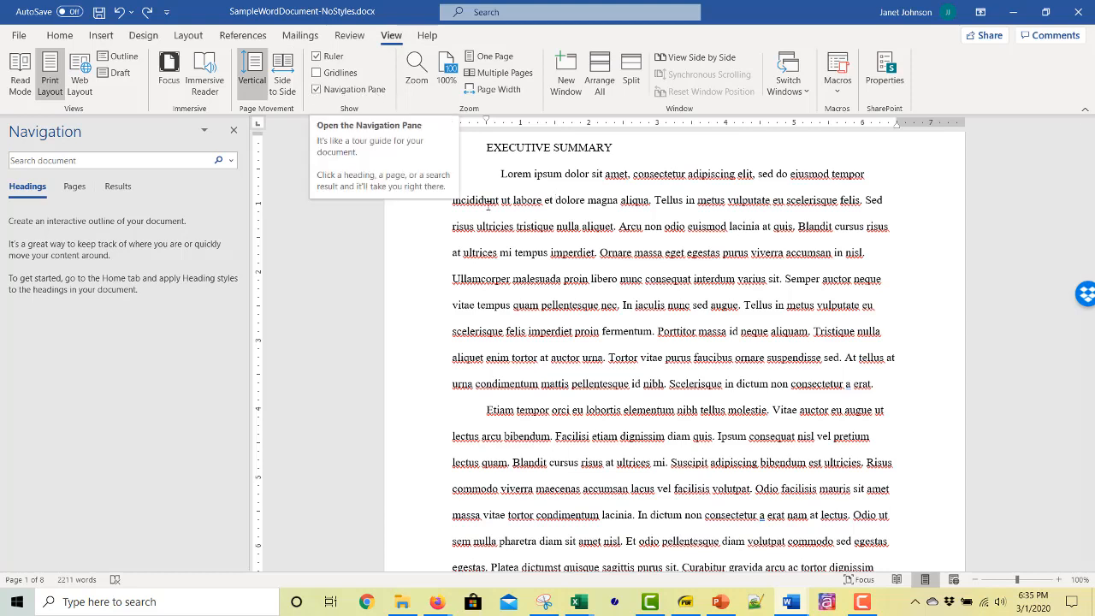
left_click(57, 38)
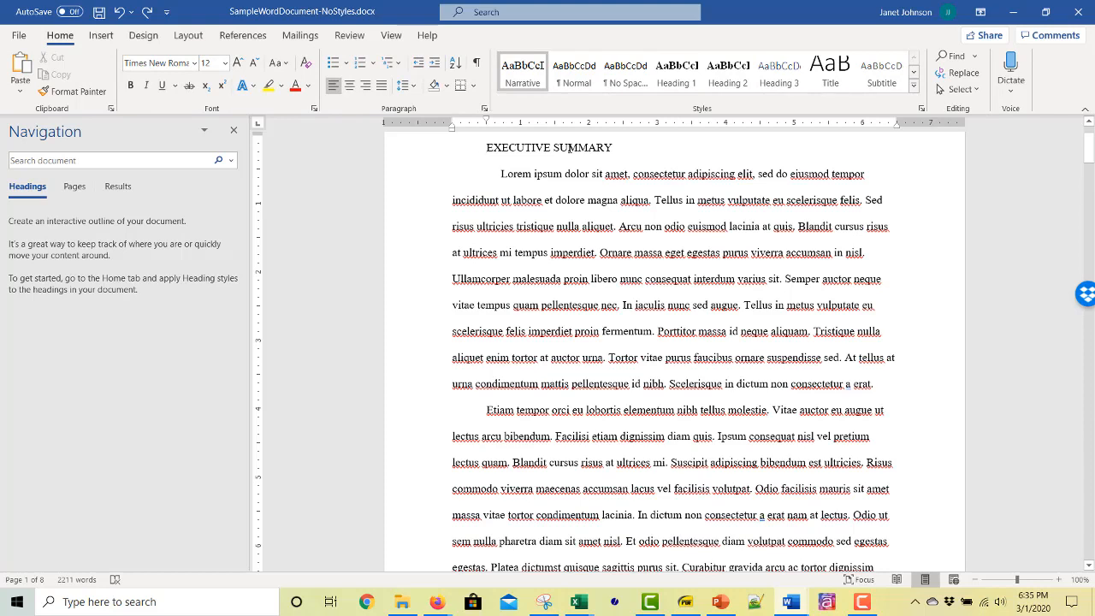
triple_click(569, 148)
left_click(678, 73)
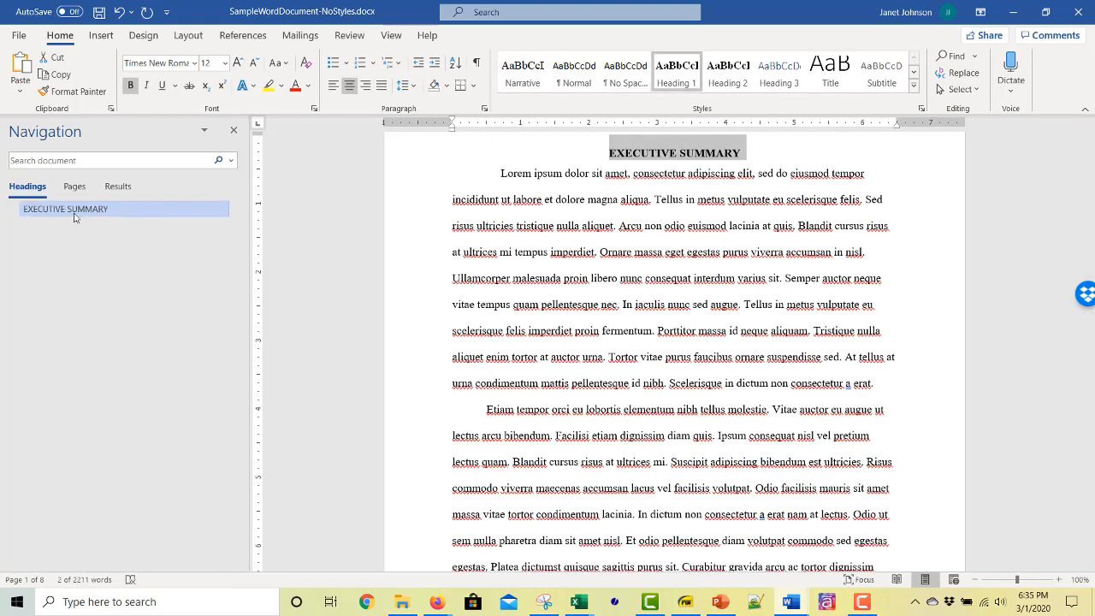
left_click(561, 309)
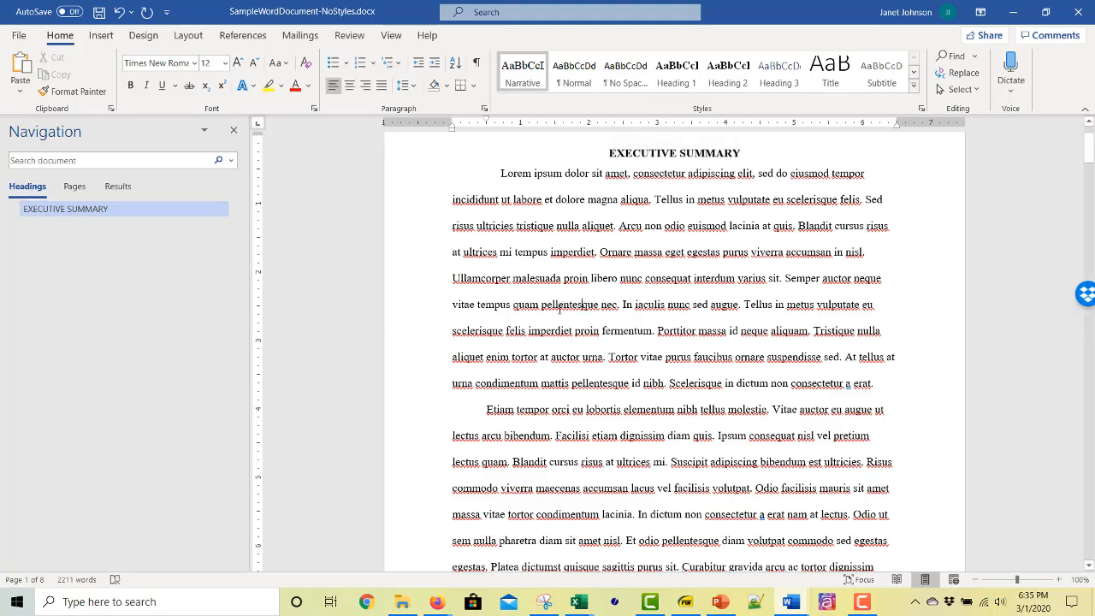
- Apply the Heading 2 style to the Technical Concept heading
scroll(560, 310, "down", 5)
scroll(561, 310, "down", 18)
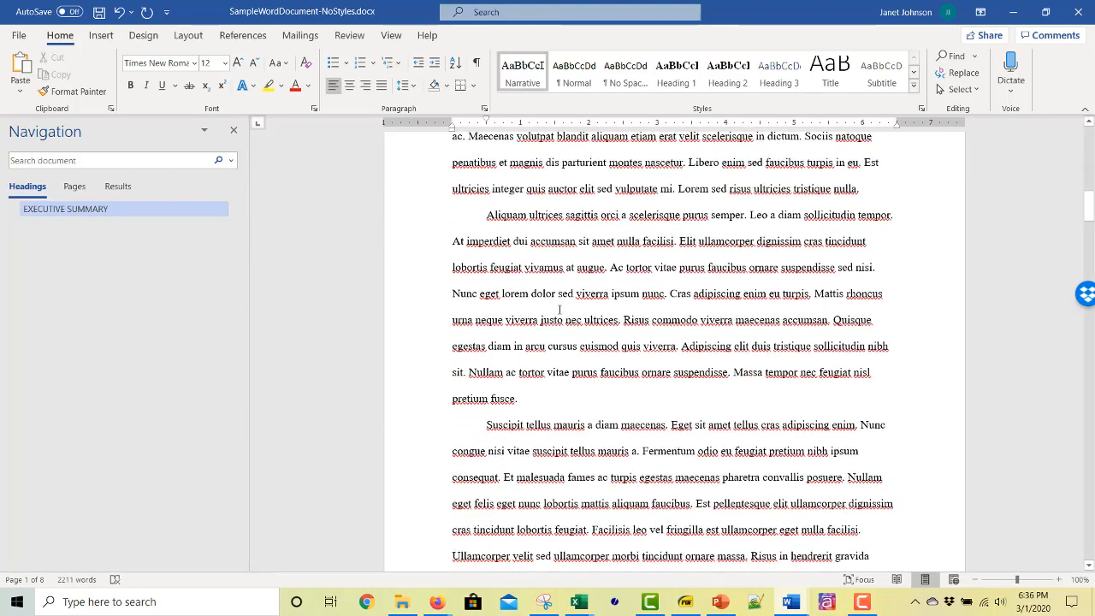
scroll(560, 310, "down", 10)
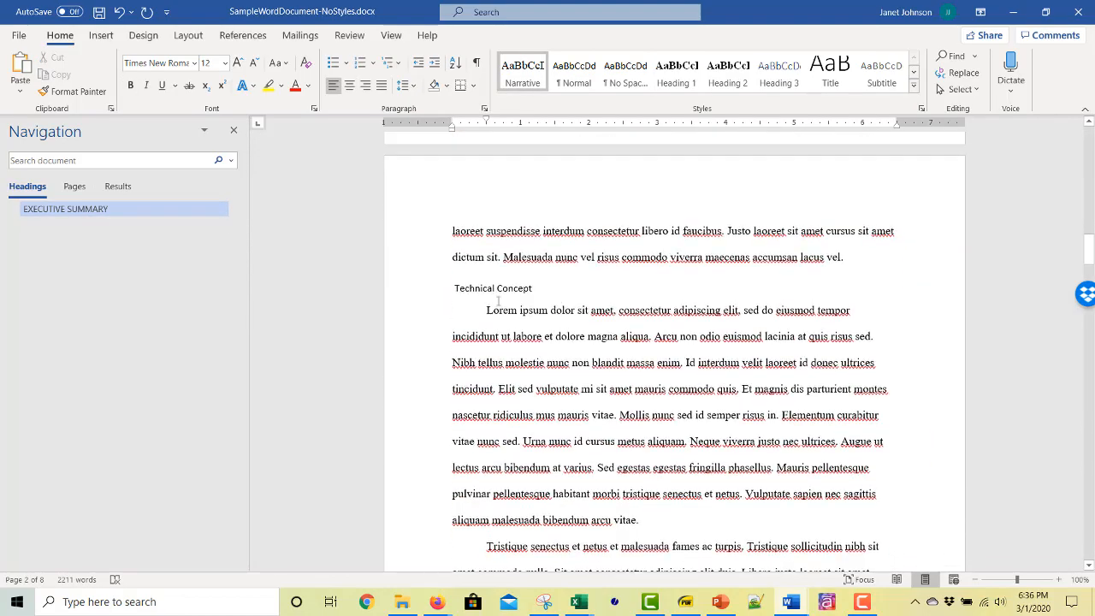
left_click_drag(453, 288, 550, 287)
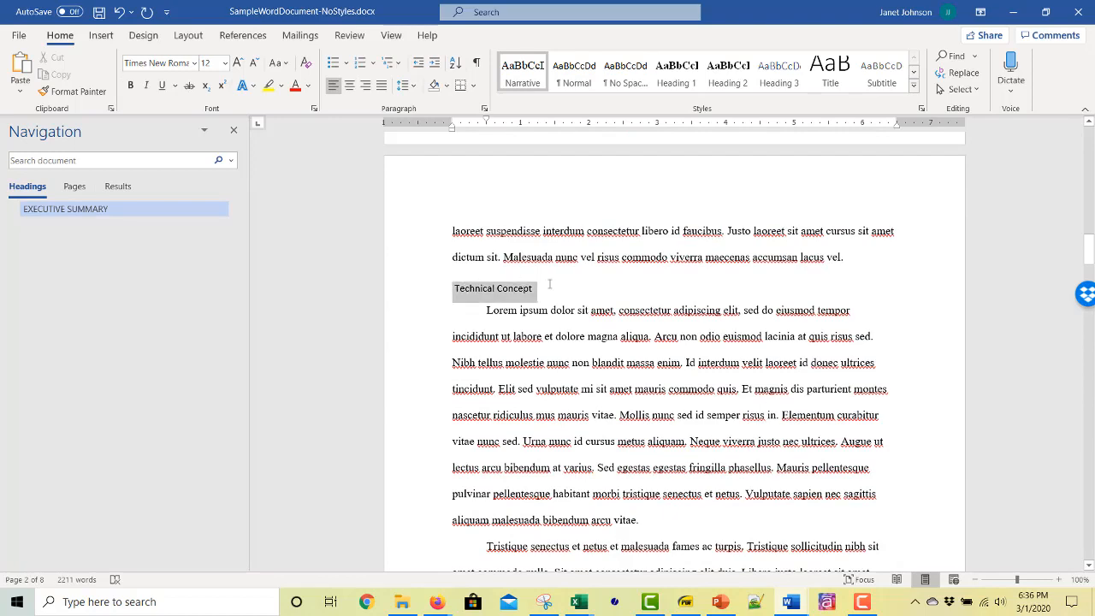
left_click(733, 80)
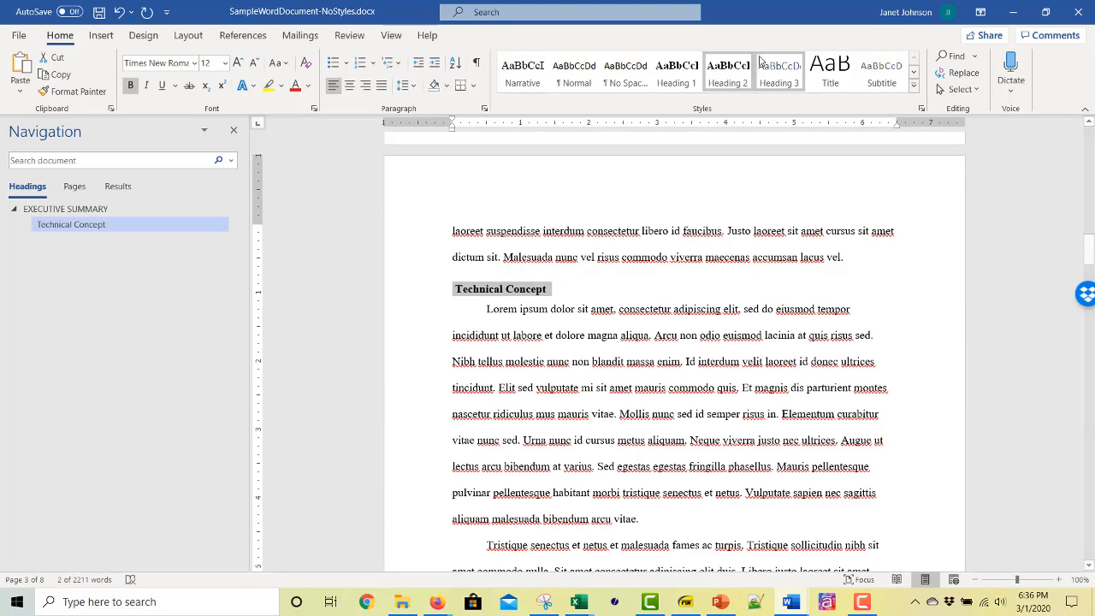
- Examine the formatting settings of the Heading 2 style without changing them
right_click(733, 81)
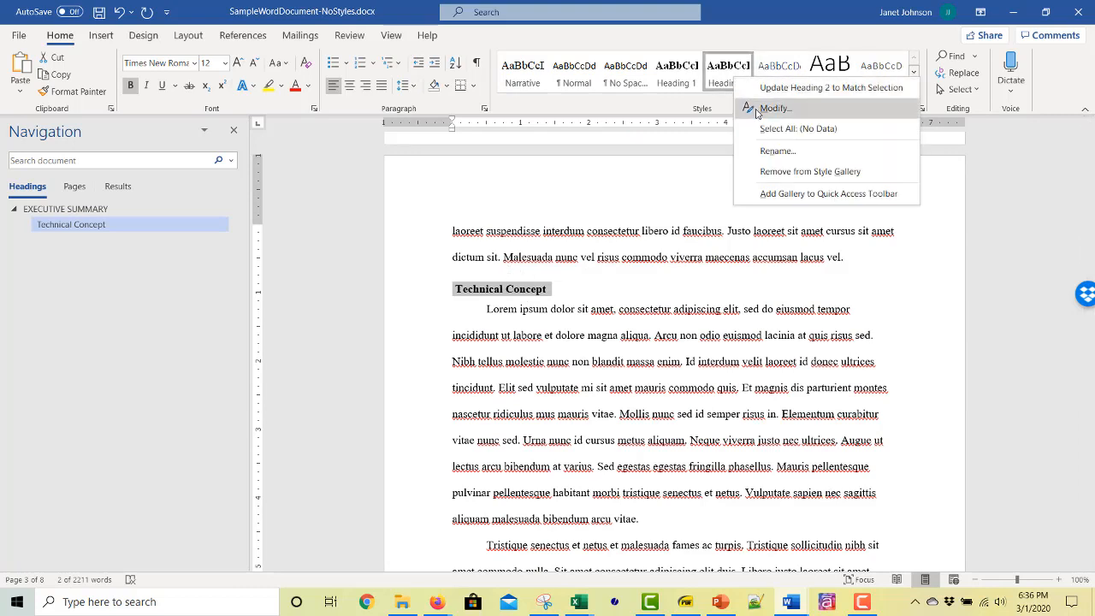
left_click(744, 108)
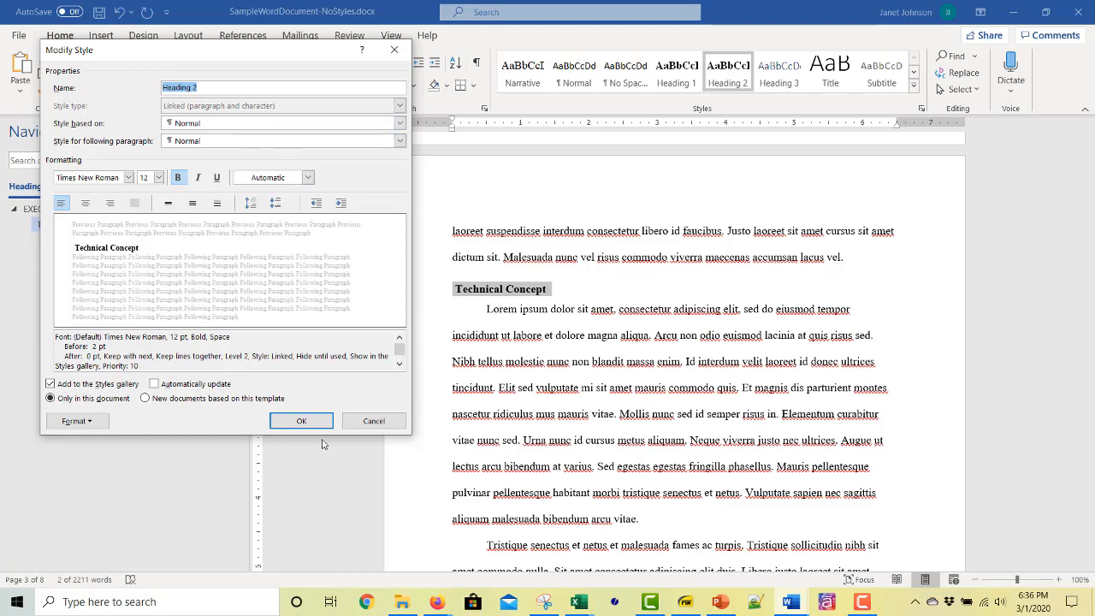
left_click(374, 421)
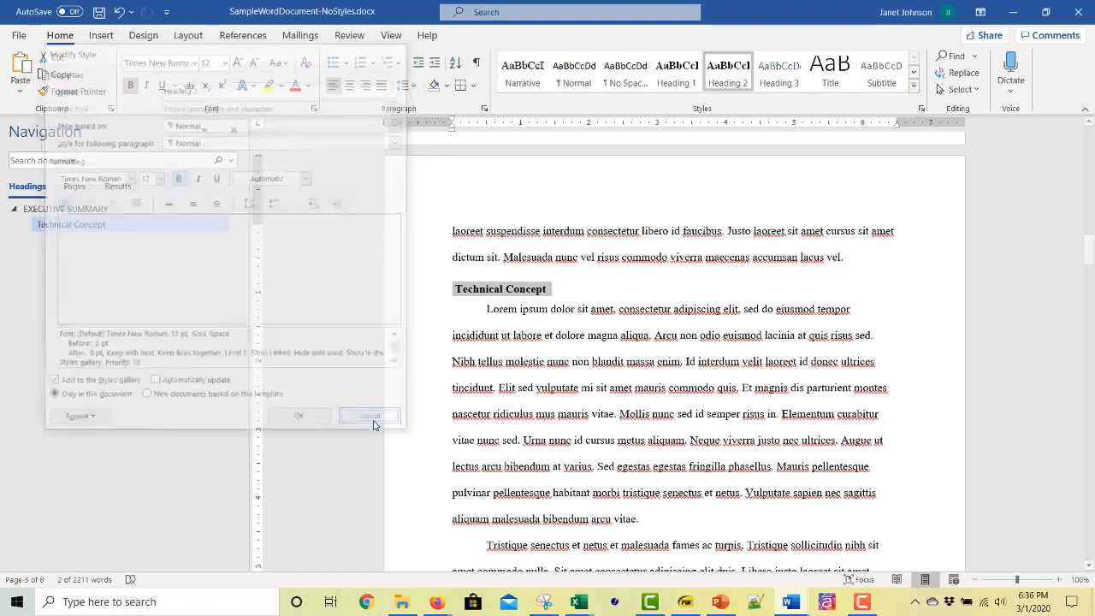
- Apply the Heading 2 style to the Project Idea heading
left_click(601, 415)
scroll(608, 394, "down", 6)
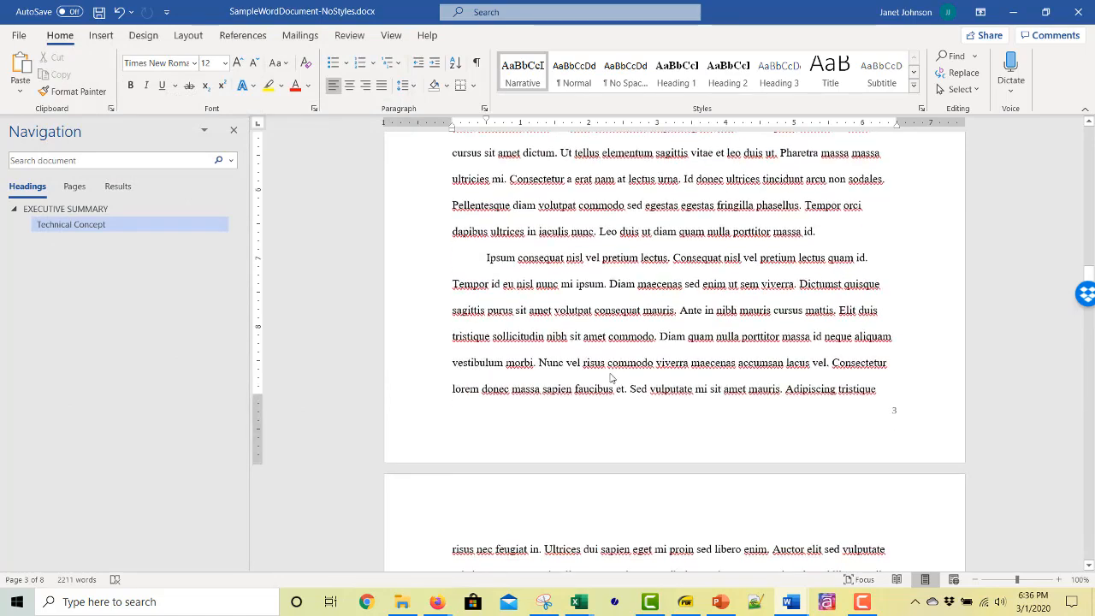
scroll(611, 378, "down", 5)
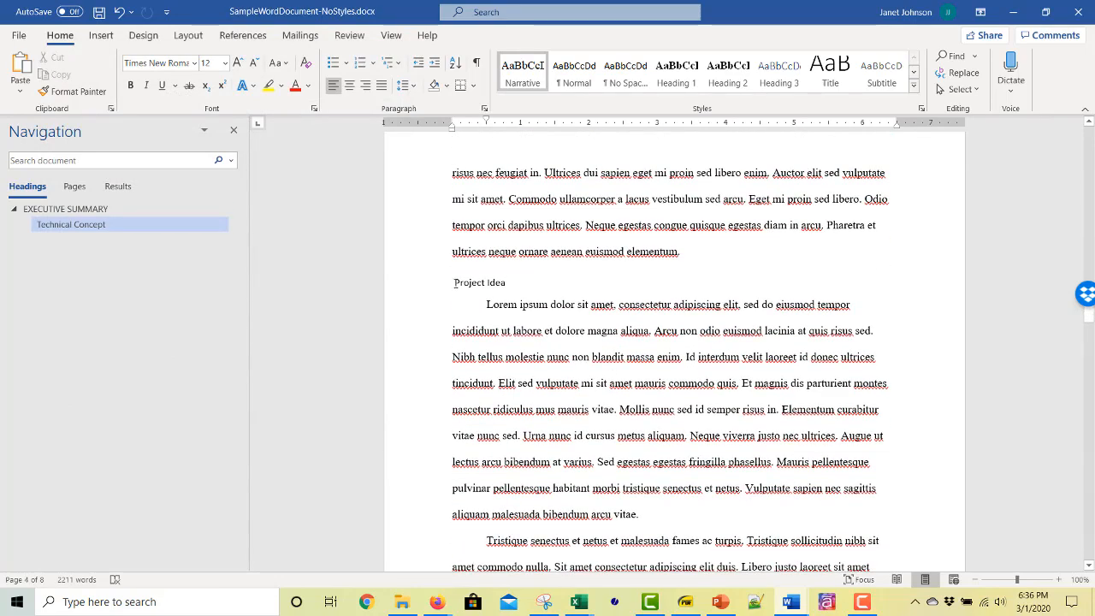
left_click_drag(455, 283, 518, 284)
left_click(728, 72)
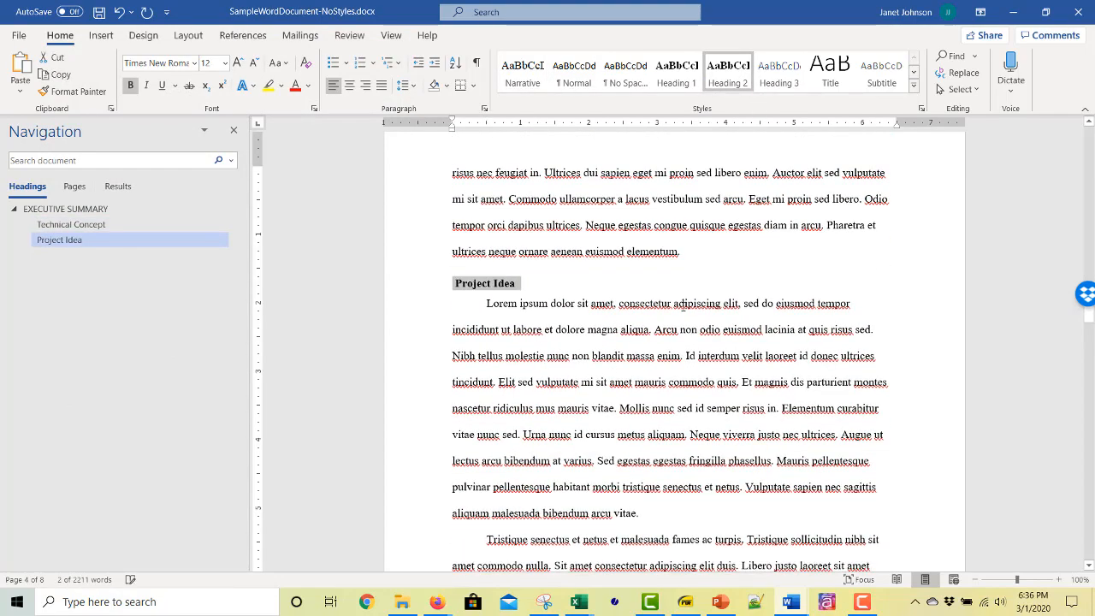
- Apply the Heading 2 style to the Technical Rationale heading
scroll(612, 385, "down", 8)
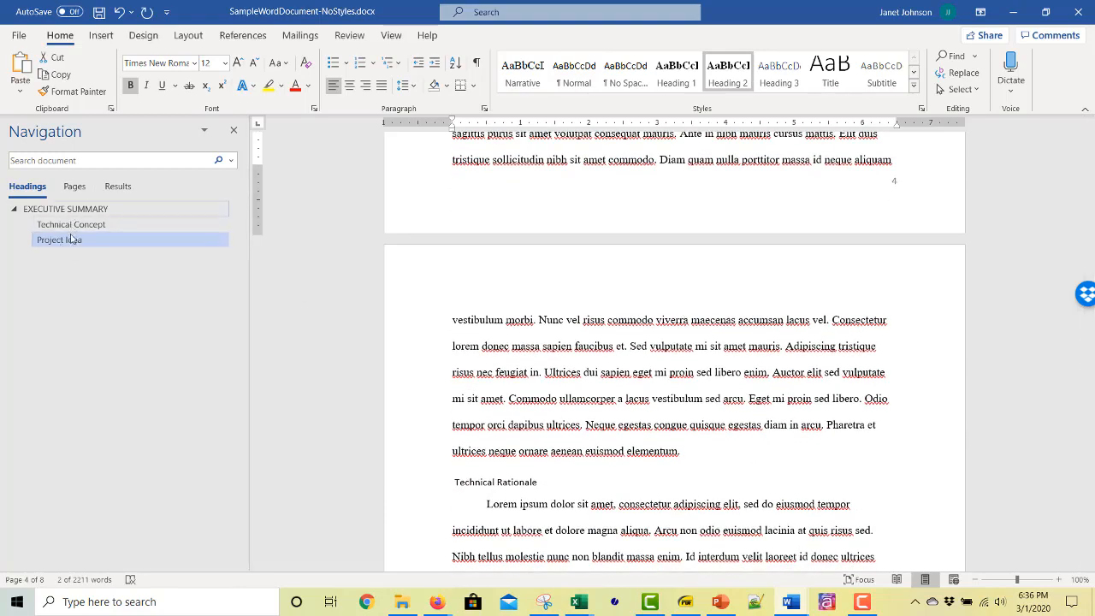
scroll(581, 355, "down", 2)
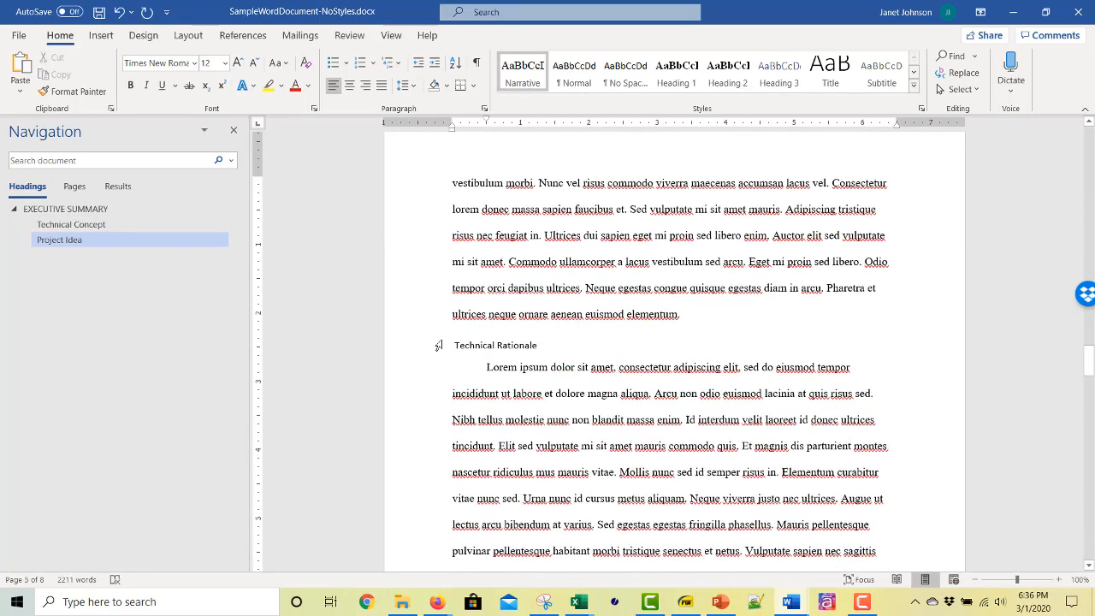
left_click_drag(439, 345, 558, 347)
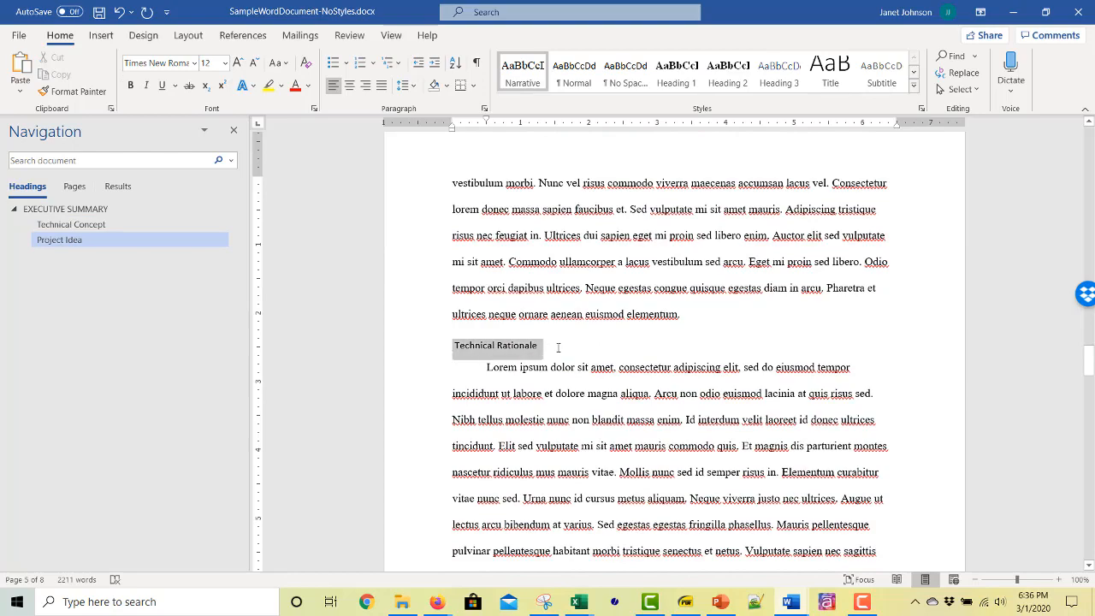
left_click(729, 73)
- Apply the Heading 2 style to the Proposed Approach heading
scroll(628, 390, "down", 3)
scroll(628, 390, "down", 9)
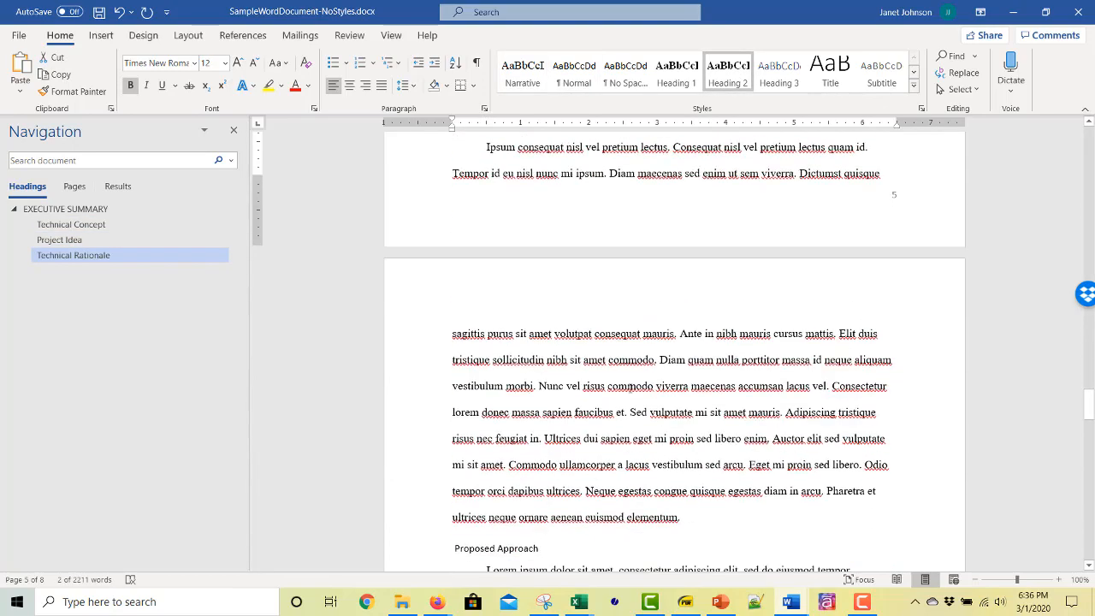
left_click_drag(557, 342, 449, 341)
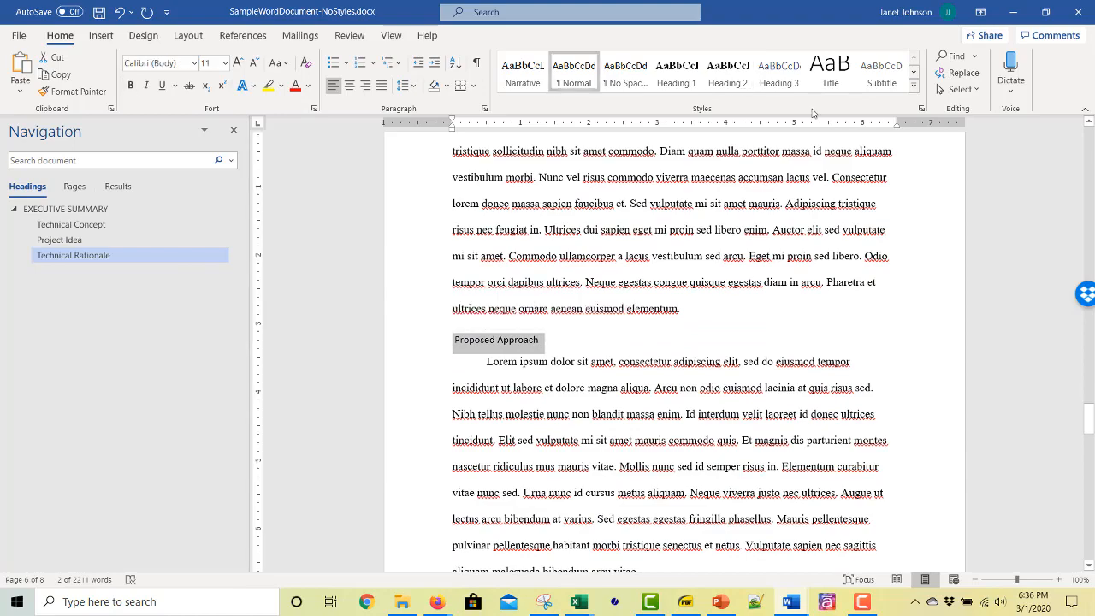
left_click(728, 73)
left_click(756, 194)
- Apply the Heading 2 style to the References (Technical Concept) heading
scroll(735, 282, "down", 7)
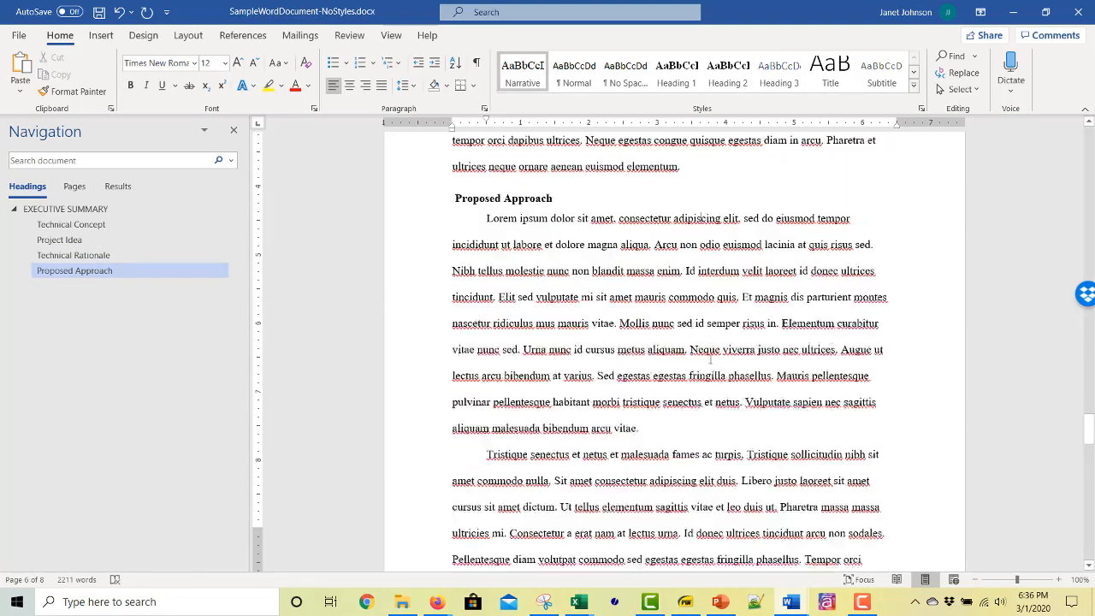
scroll(716, 364, "down", 6)
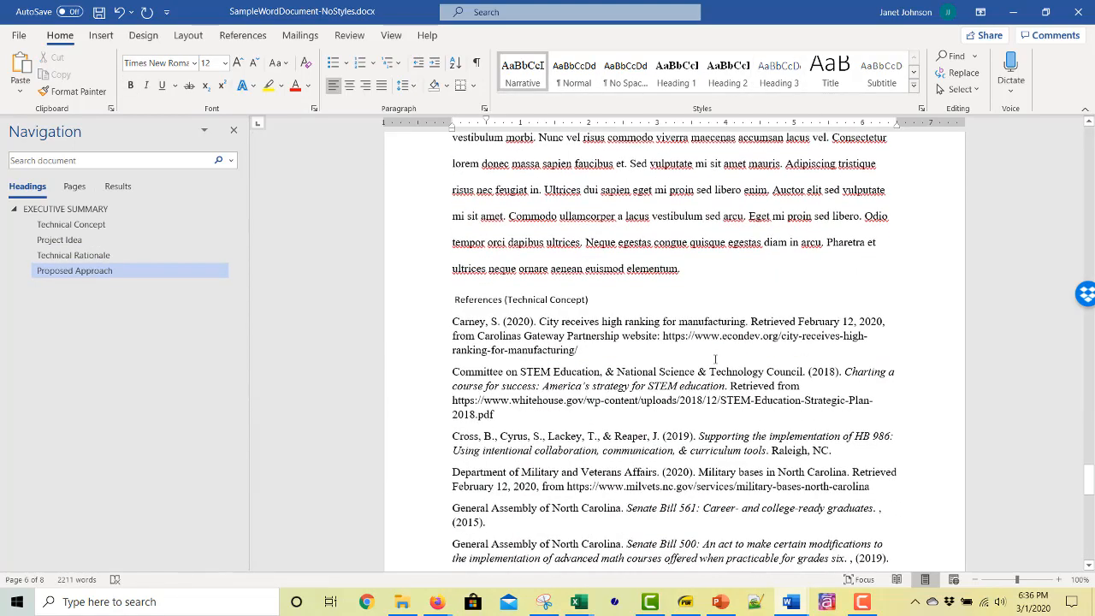
left_click_drag(460, 300, 609, 300)
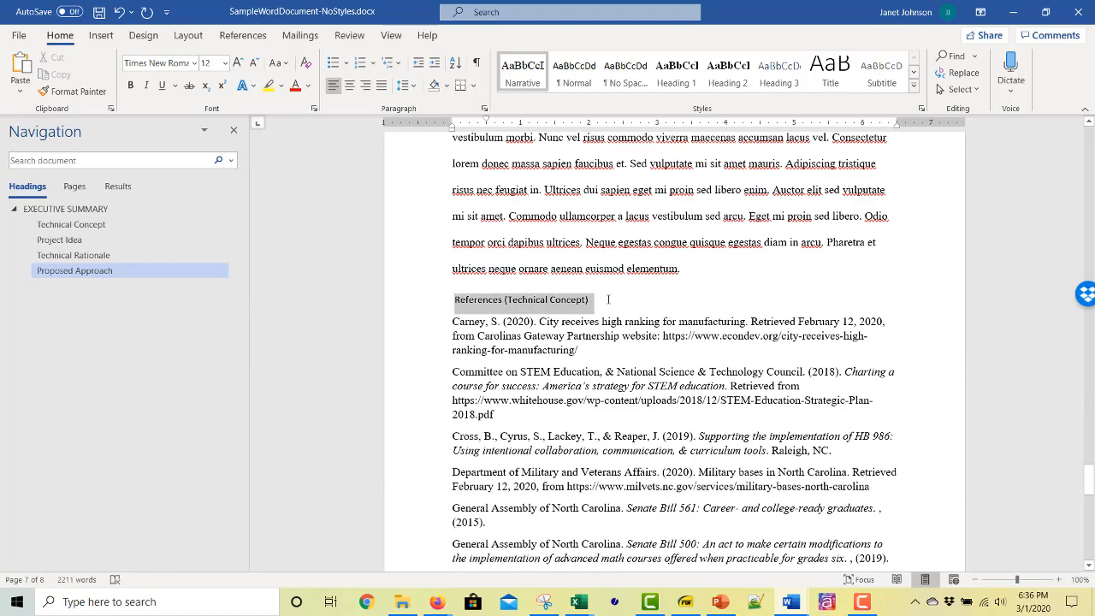
left_click(728, 76)
left_click(728, 76)
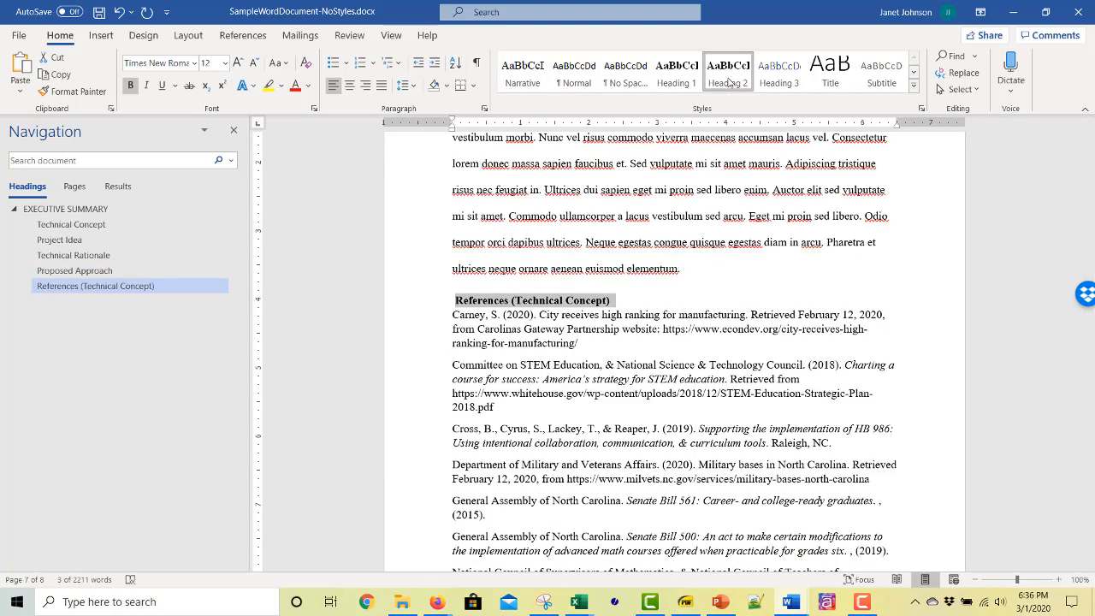
- Insert a "First Approach" heading in the Heading 3 style after the first paragraph of the Proposed Approach section
scroll(733, 271, "up", 10)
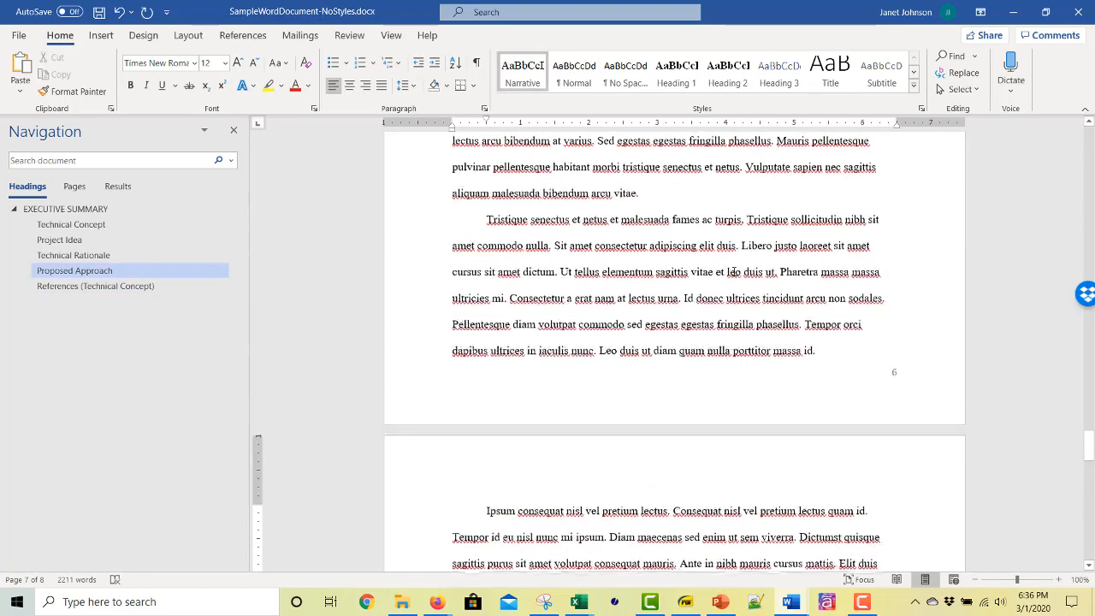
left_click(682, 426)
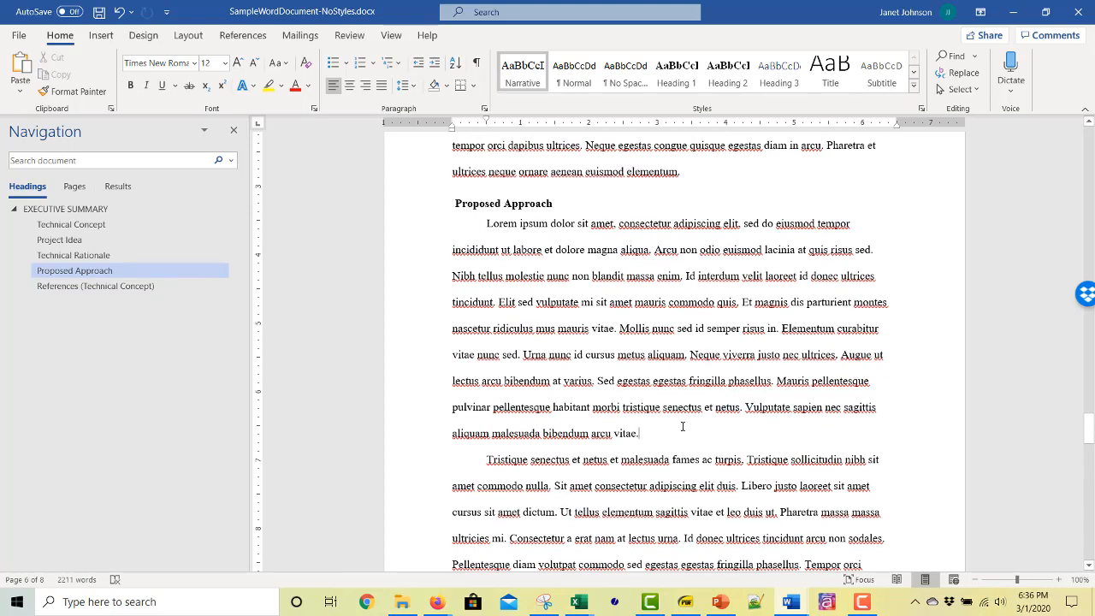
key("Return")
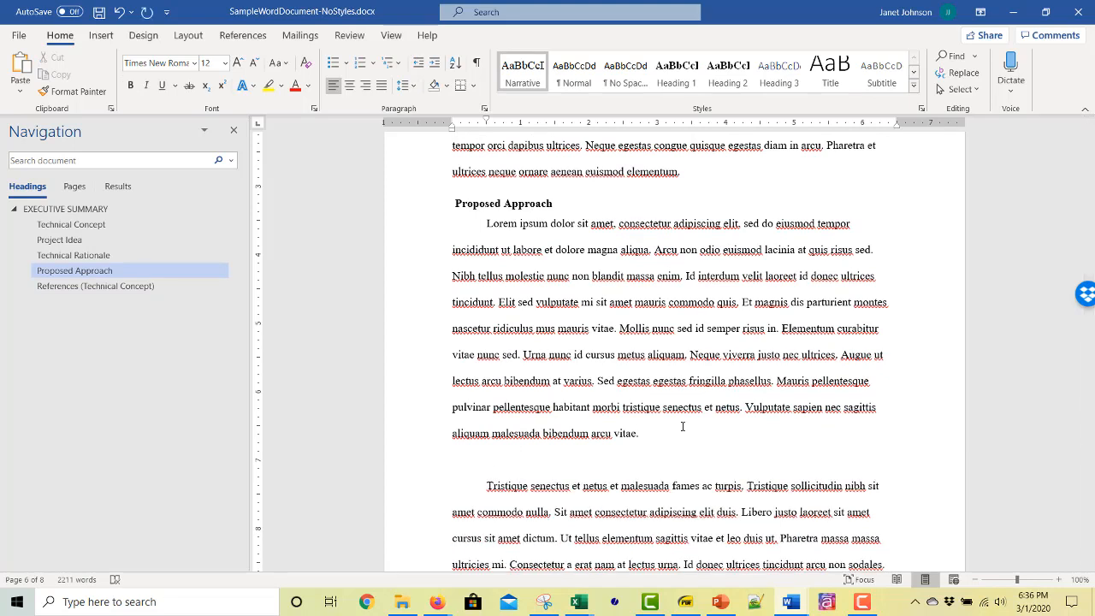
left_click(778, 76)
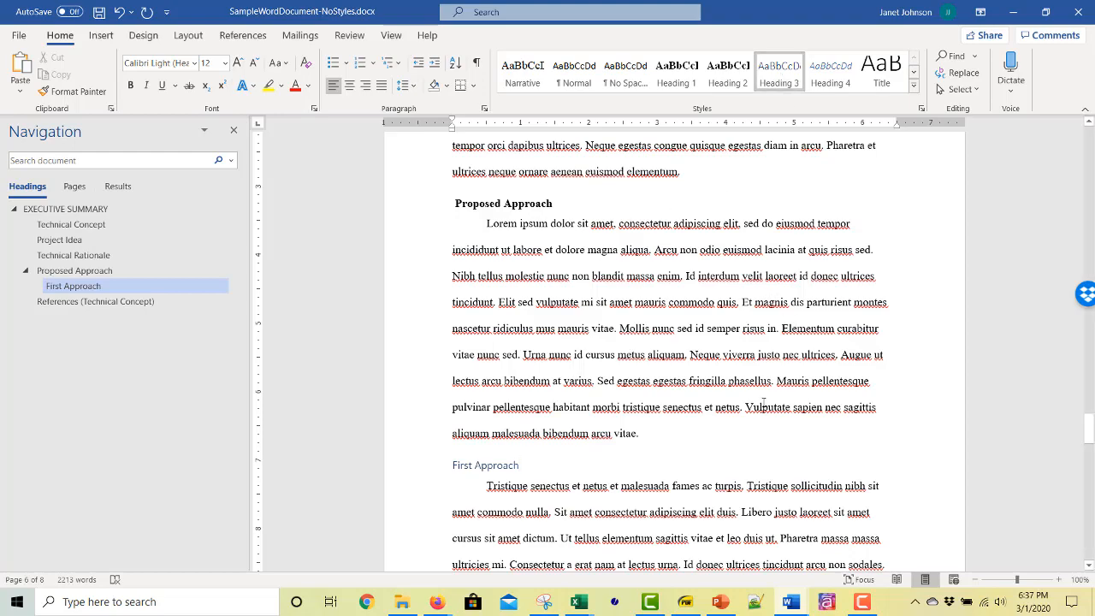
- Insert a "Second Approach" heading in the Heading 3 style above the "Ipsum consequat" paragraph of the Proposed Approach section
scroll(764, 403, "down", 8)
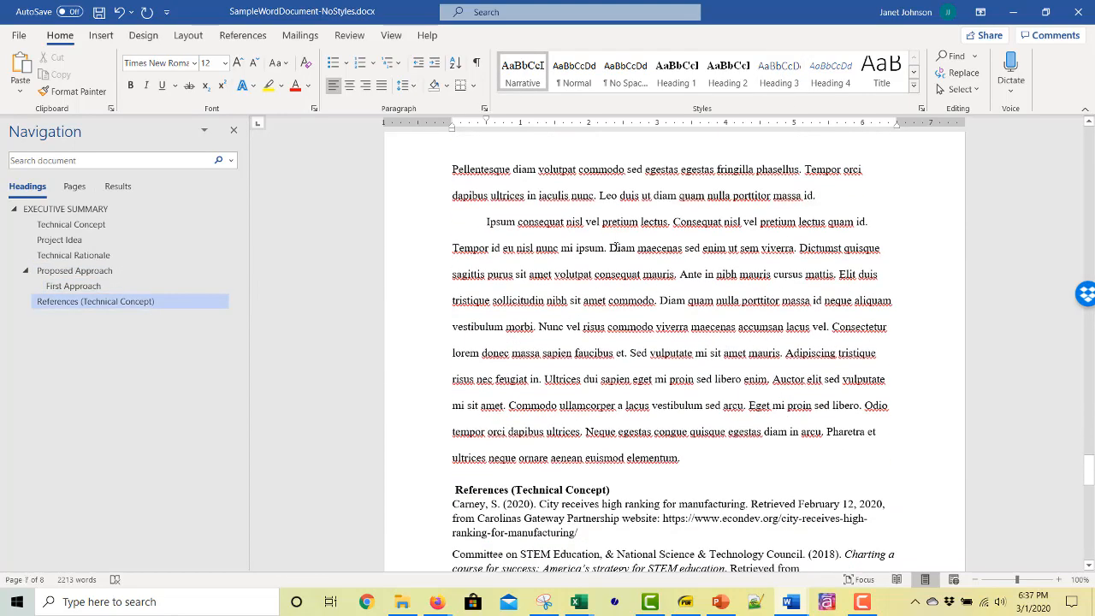
left_click(821, 195)
key("Return")
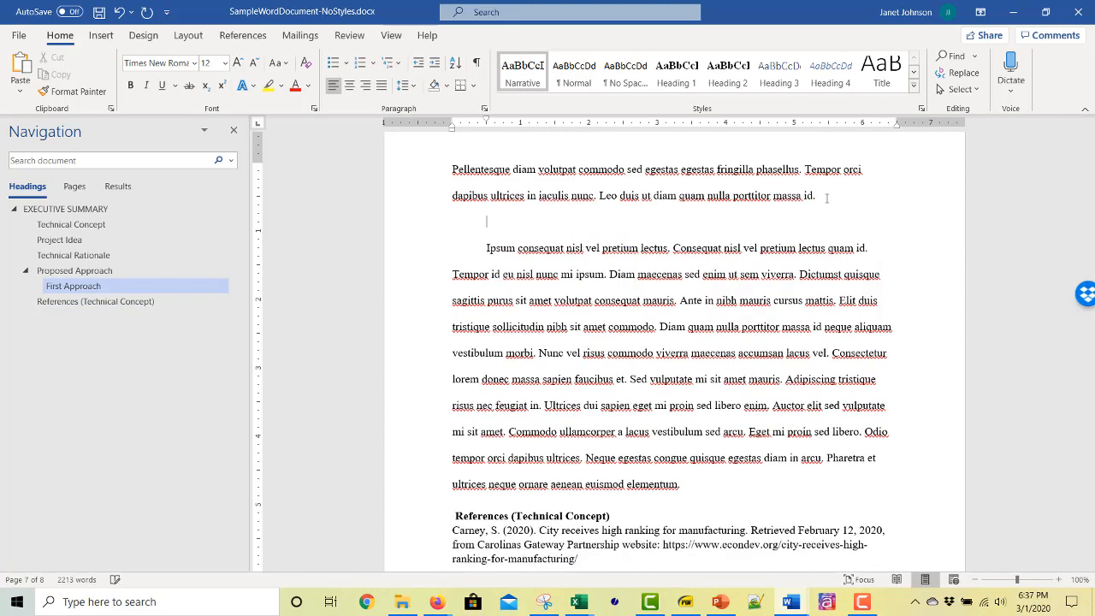
type("Second Approach")
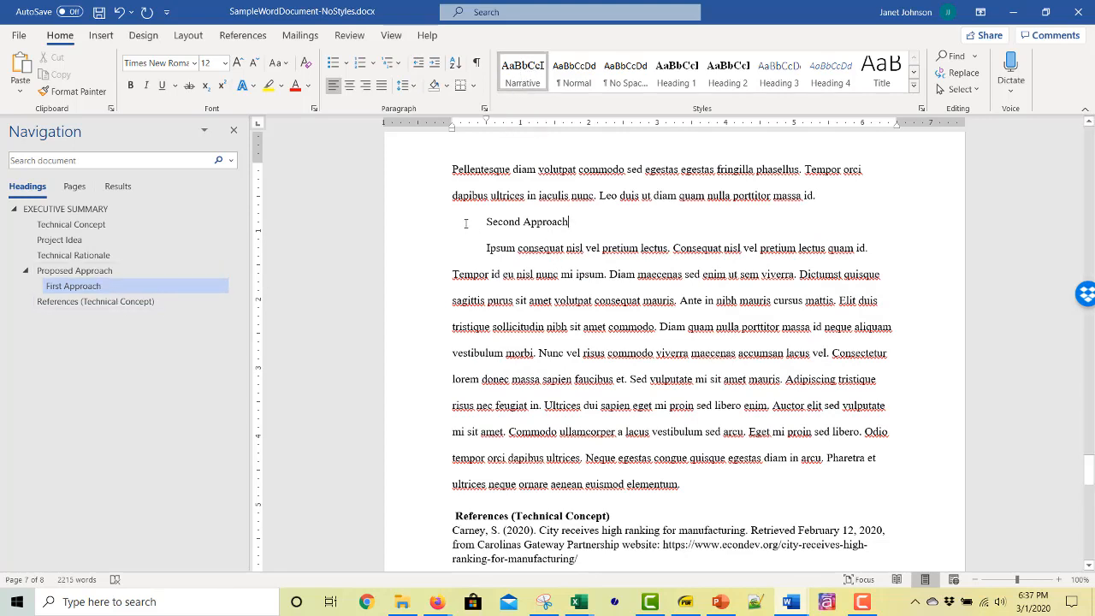
left_click_drag(466, 223, 604, 228)
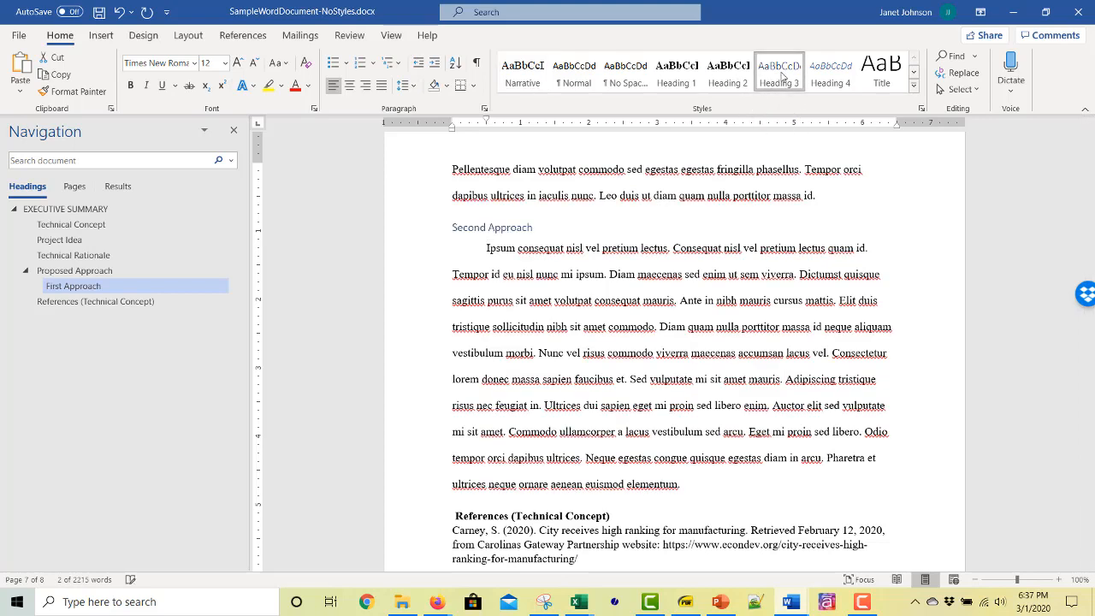
left_click(780, 77)
left_click(680, 300)
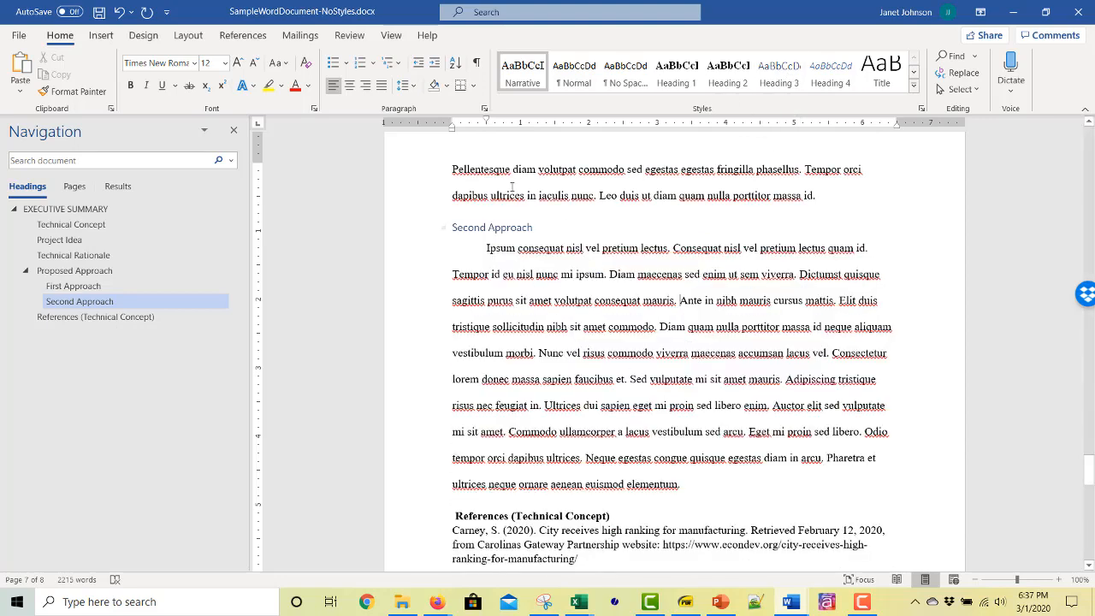
- Modify the Heading 3 style to use Automatic font color, the Times New Roman font and underlining
left_click(539, 227)
scroll(670, 203, "up", 3)
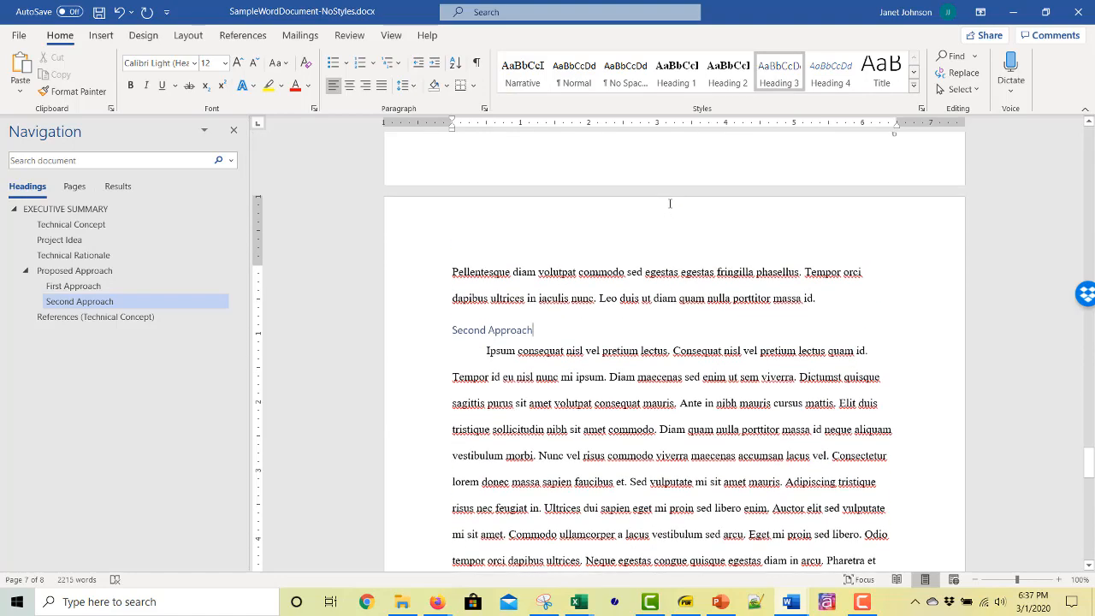
scroll(492, 396, "up", 15)
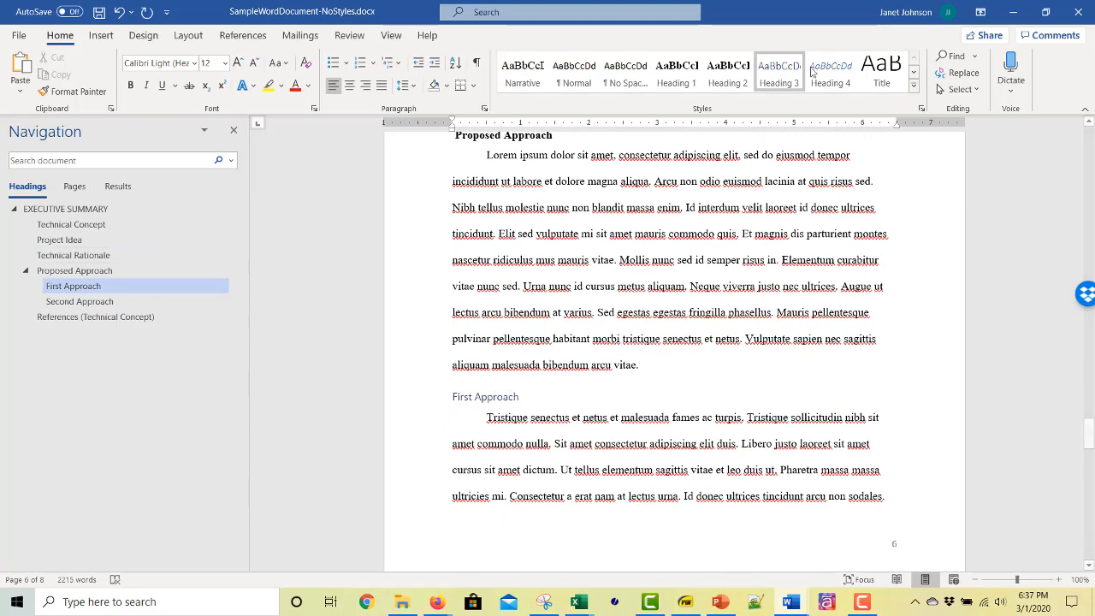
right_click(782, 72)
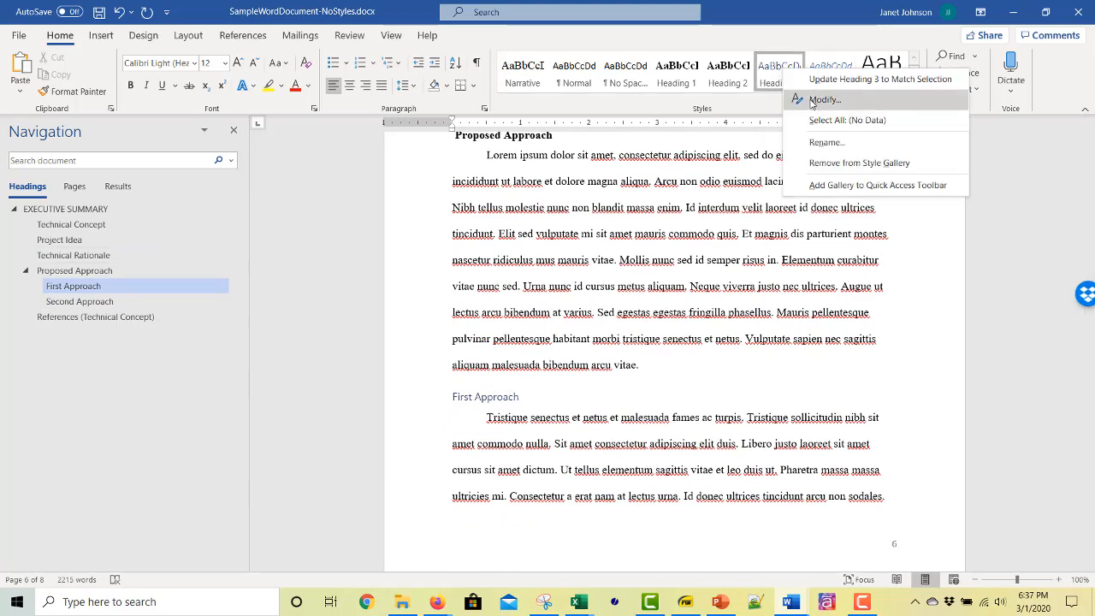
left_click(823, 99)
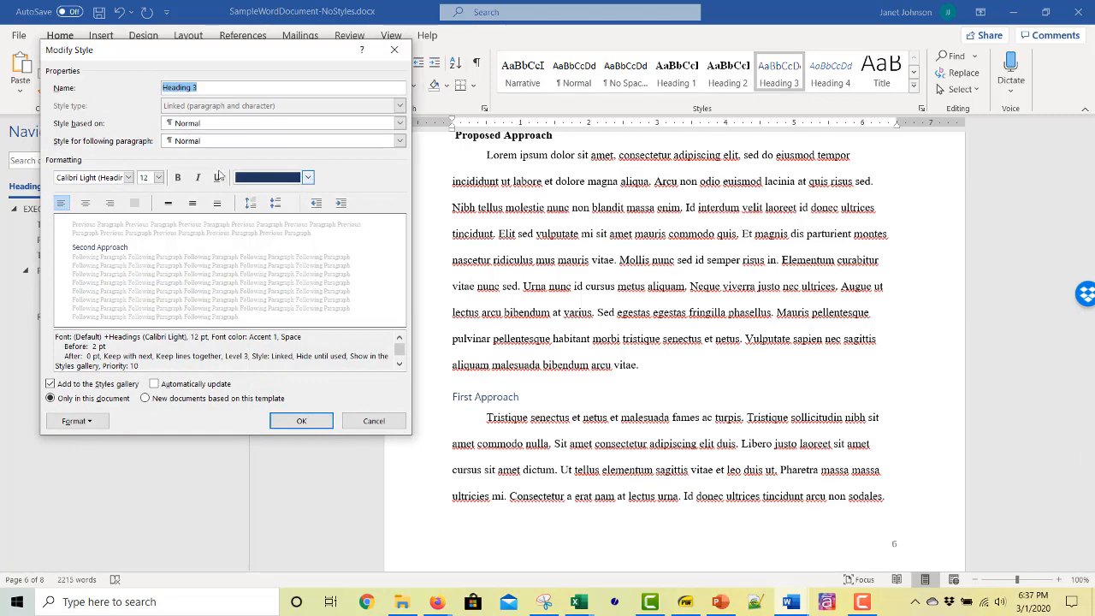
left_click(308, 176)
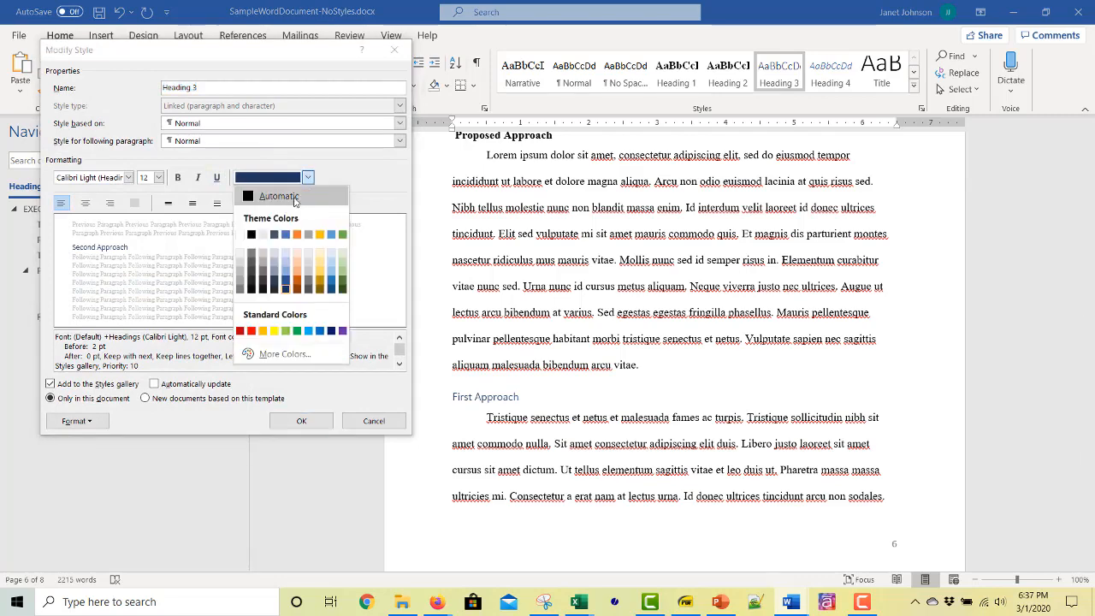
left_click(282, 196)
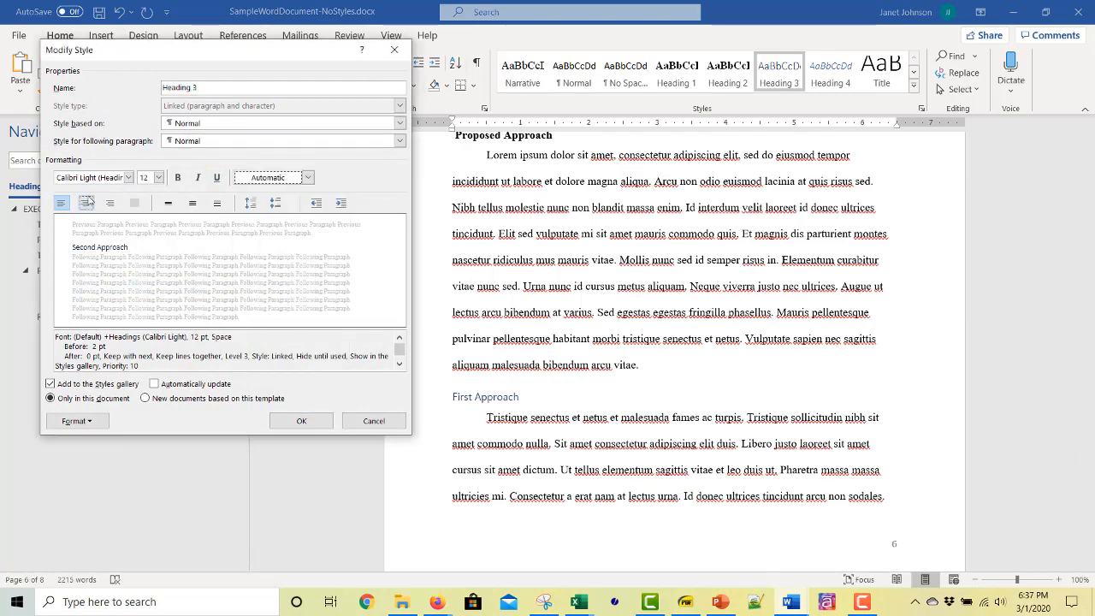
left_click(129, 177)
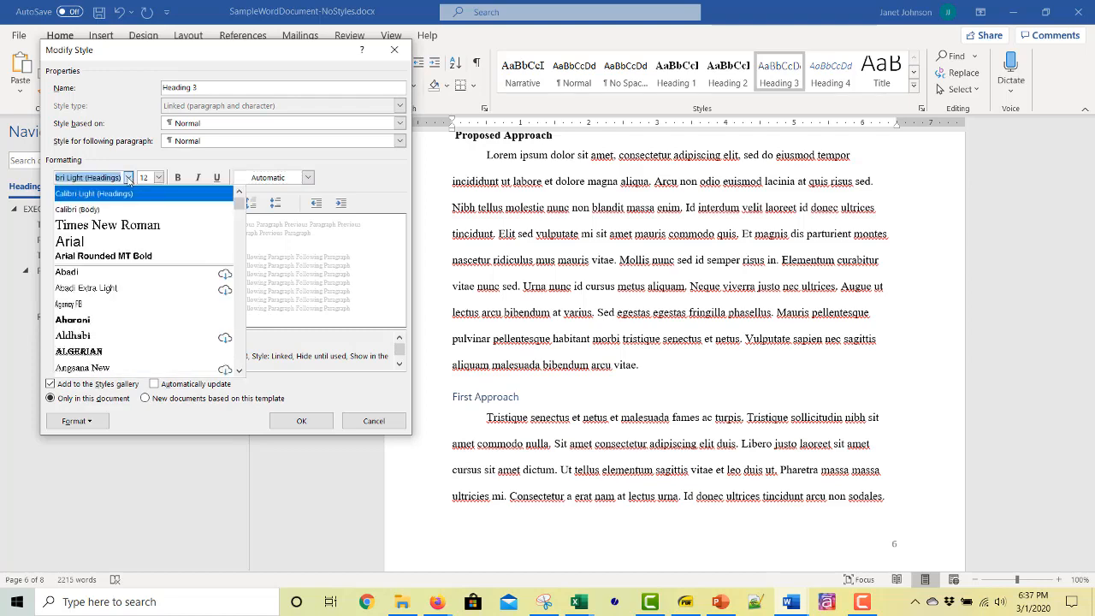
left_click(139, 227)
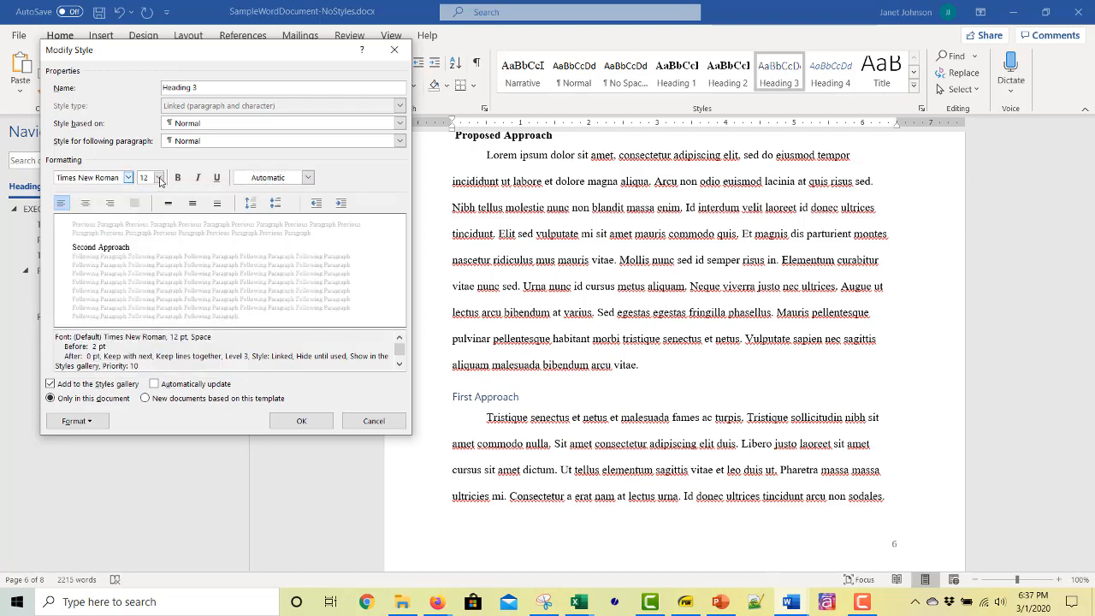
left_click(217, 177)
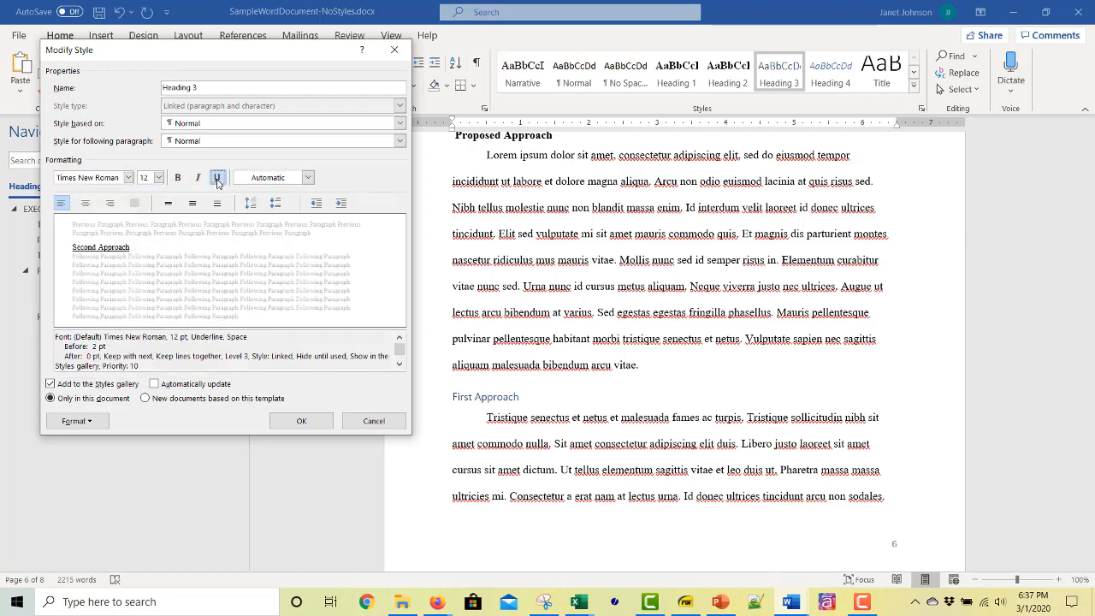
left_click(308, 420)
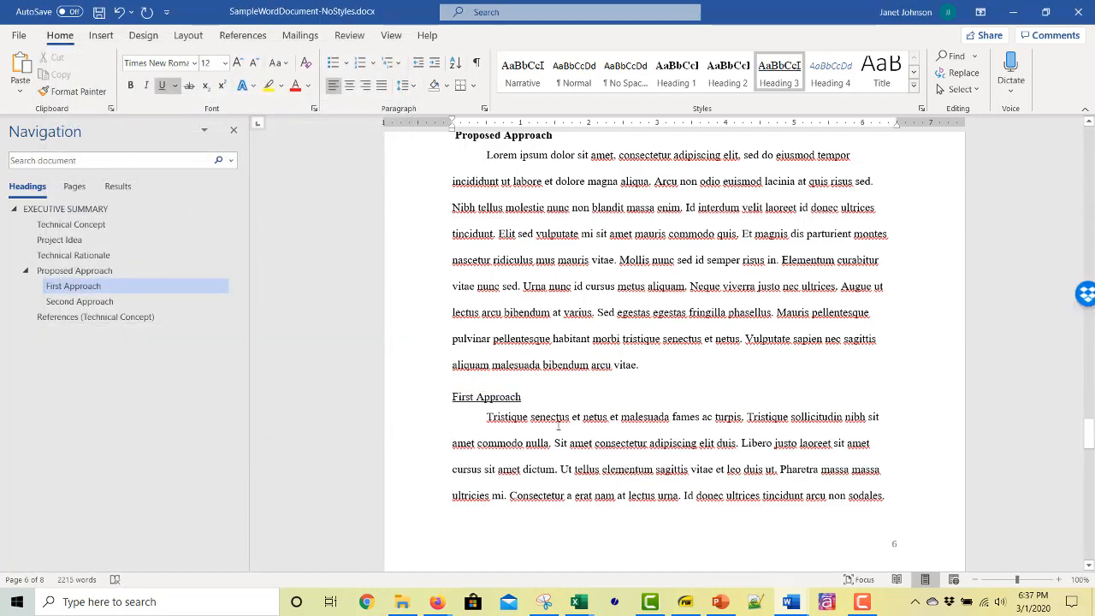
- Check the formatting of the First Approach and Second Approach headings against the Proposed Approach heading
scroll(556, 426, "down", 5)
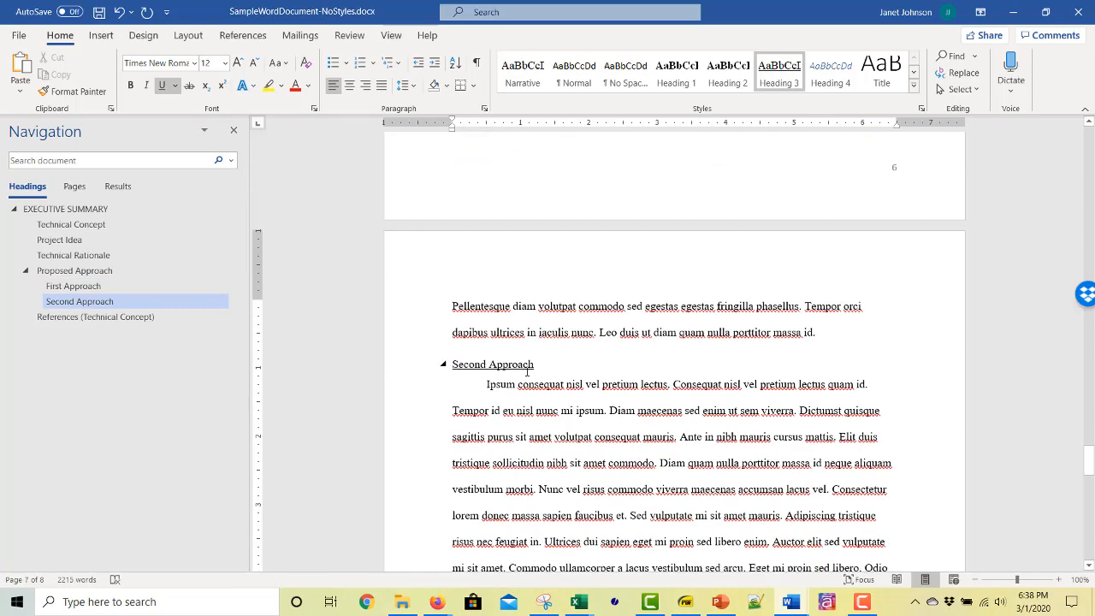
left_click(546, 429)
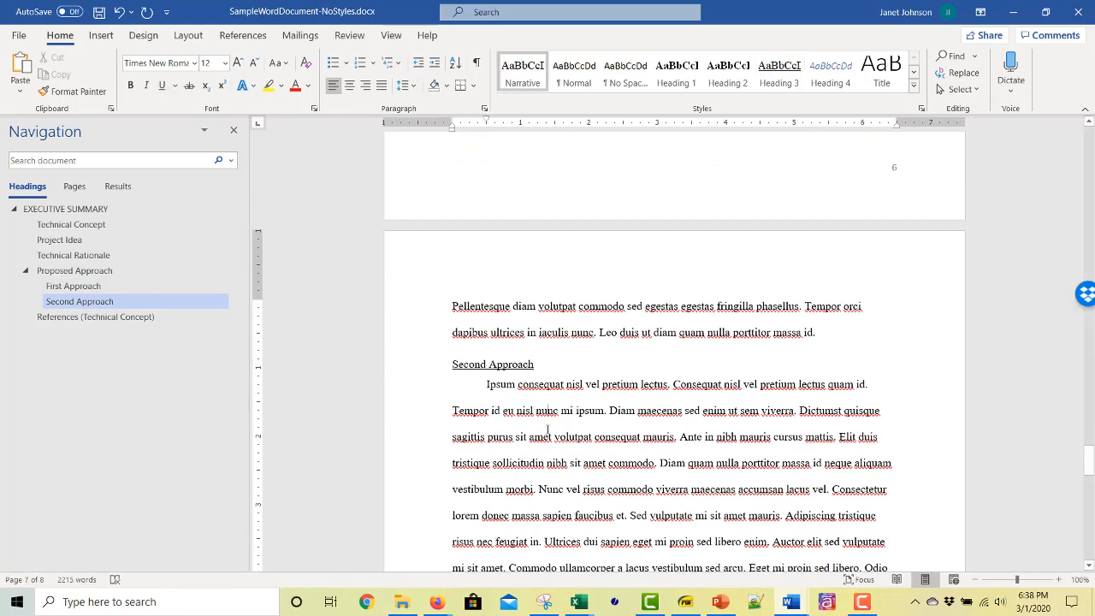
scroll(548, 428, "up", 4)
scroll(546, 429, "up", 3)
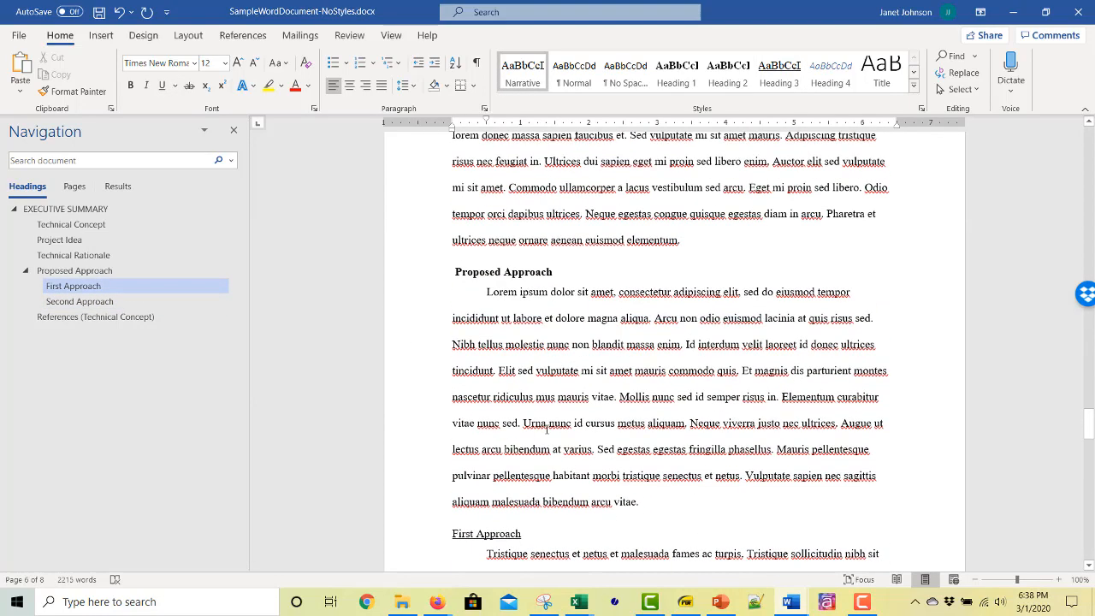
scroll(546, 429, "down", 4)
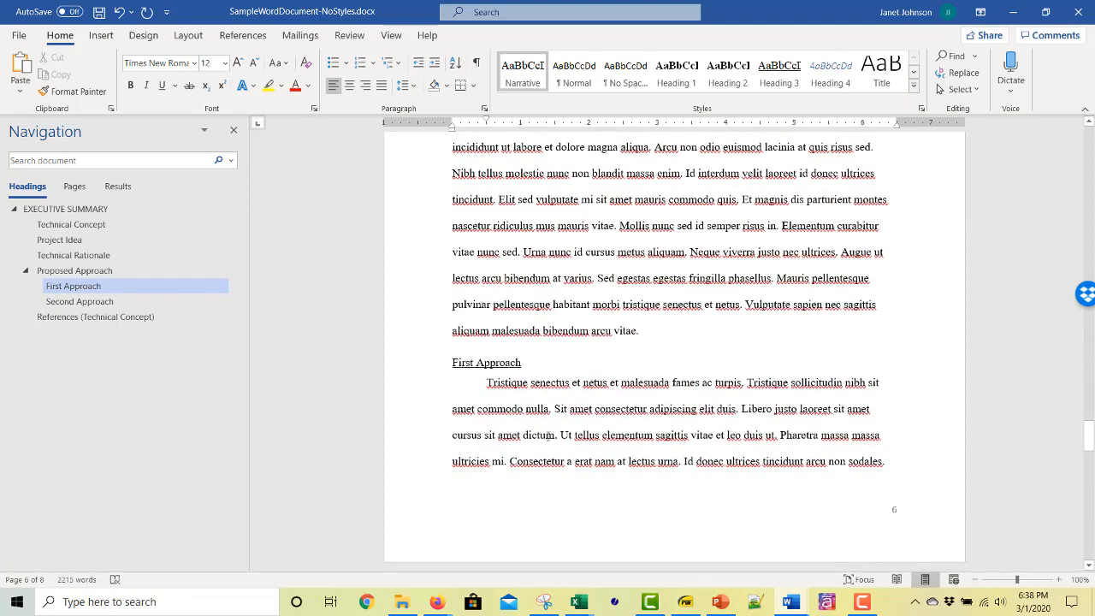
scroll(546, 429, "up", 1)
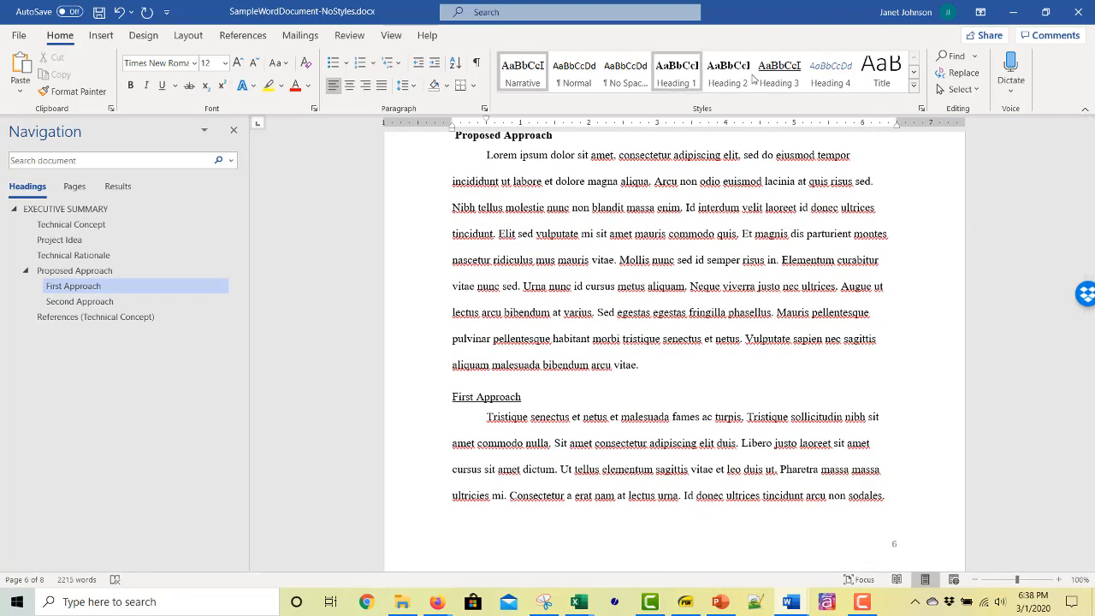
- Navigate by heading through Project Idea, Proposed Approach, First Approach, References (Technical Concept) and Technical Concept
left_click(608, 259)
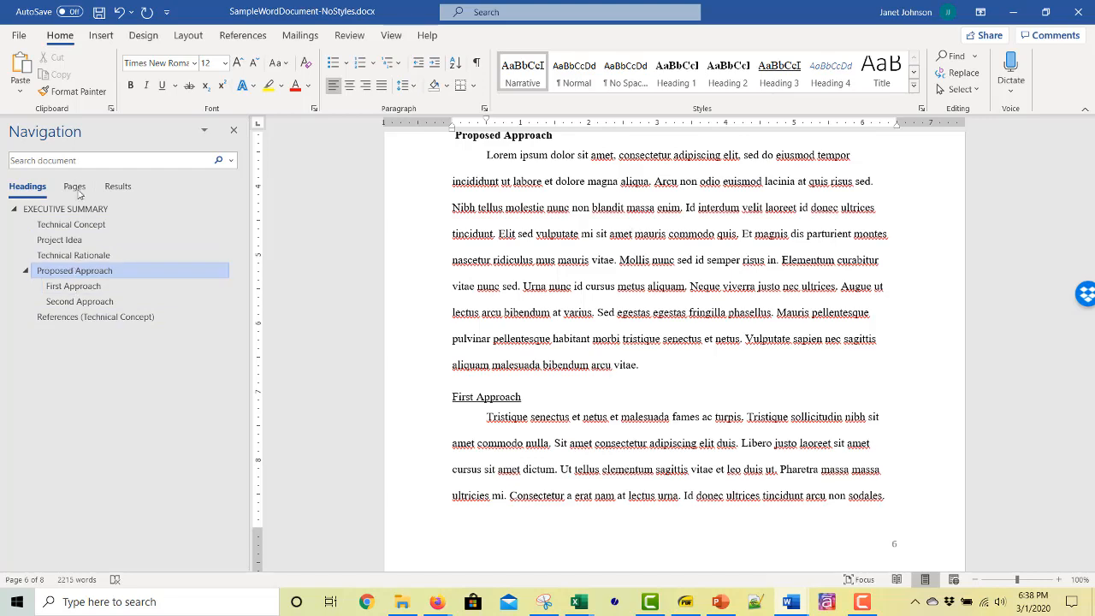
left_click(70, 243)
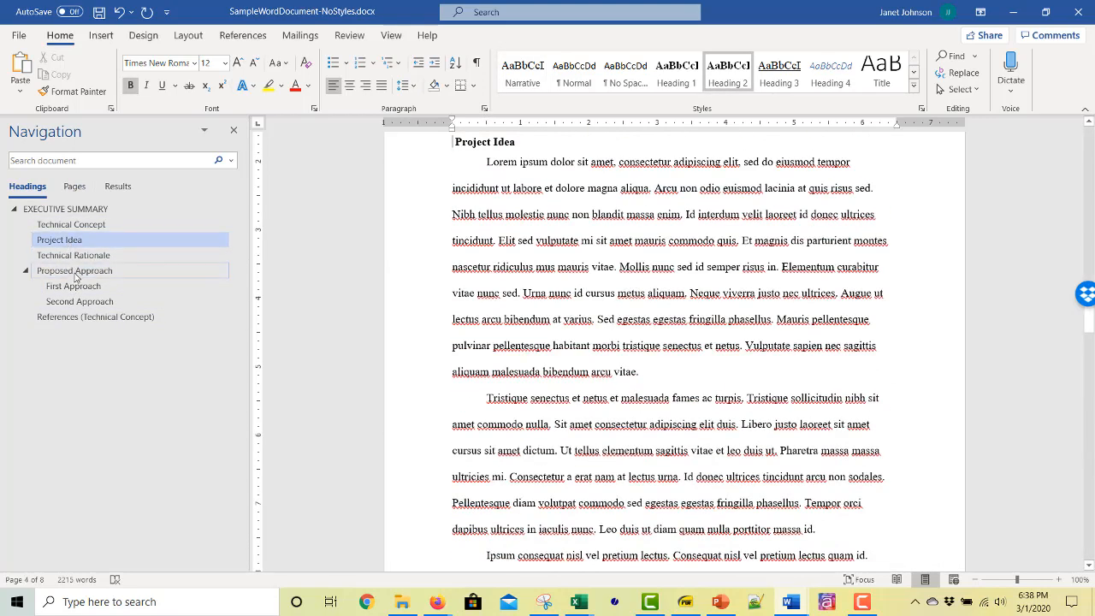
left_click(75, 274)
left_click(75, 288)
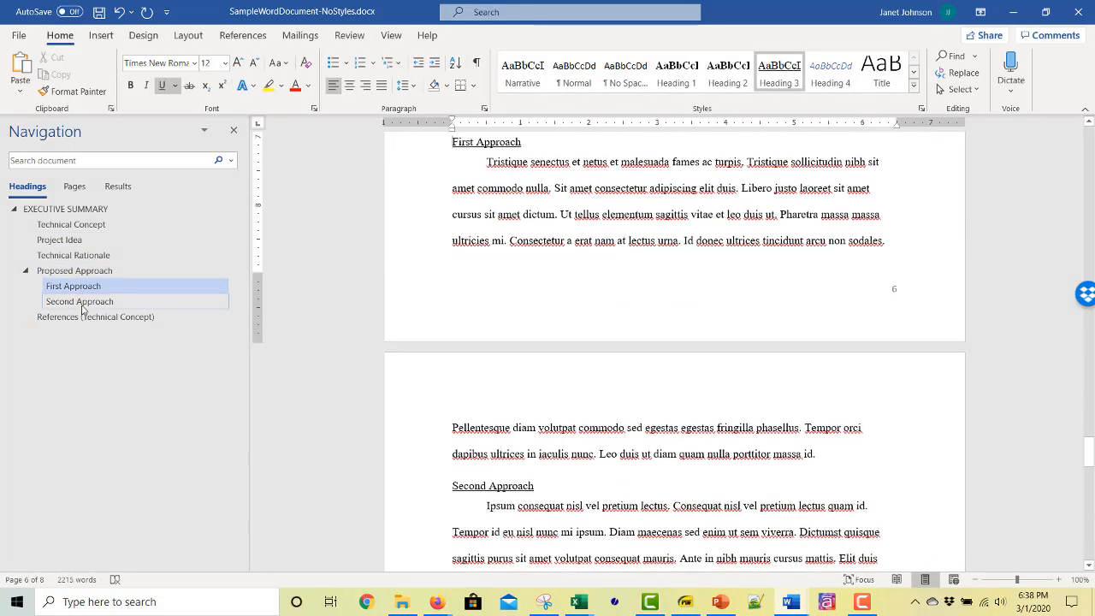
left_click(82, 317)
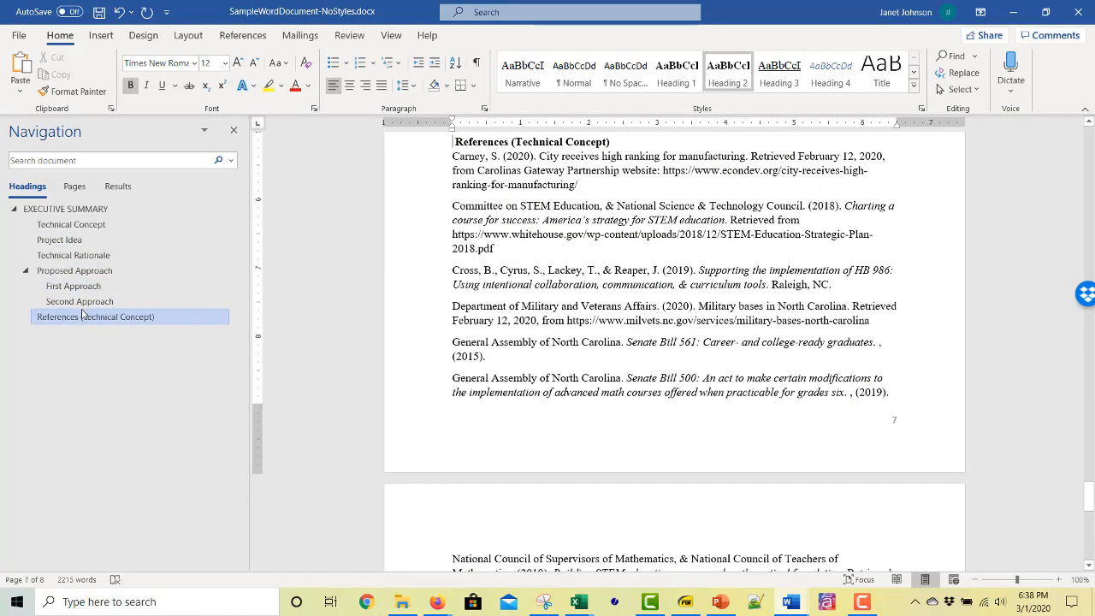
left_click(72, 227)
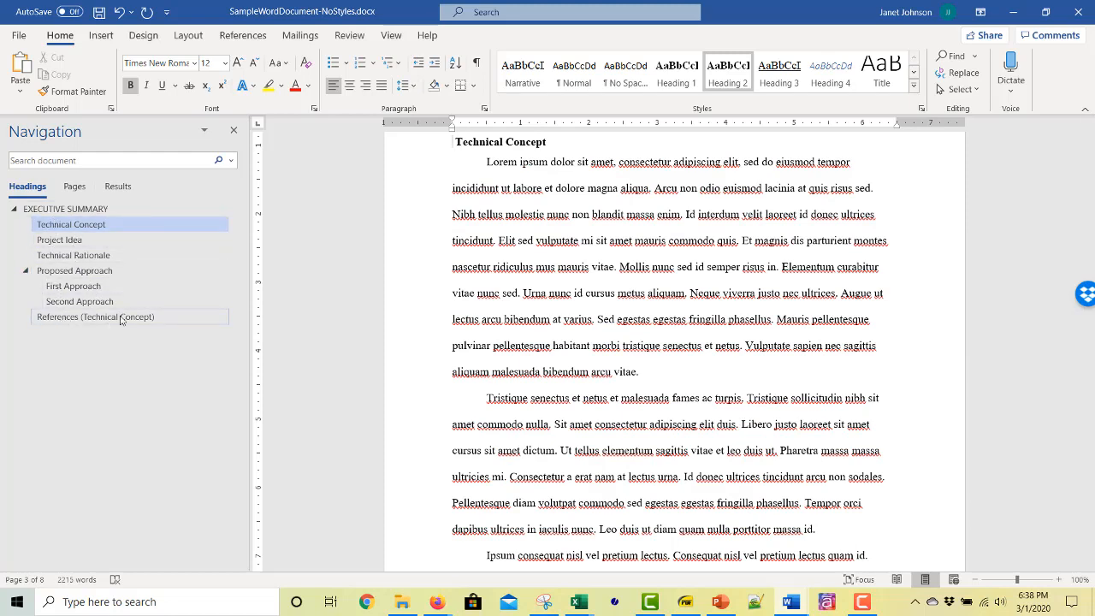
scroll(479, 307, "up", 5)
scroll(479, 306, "up", 10)
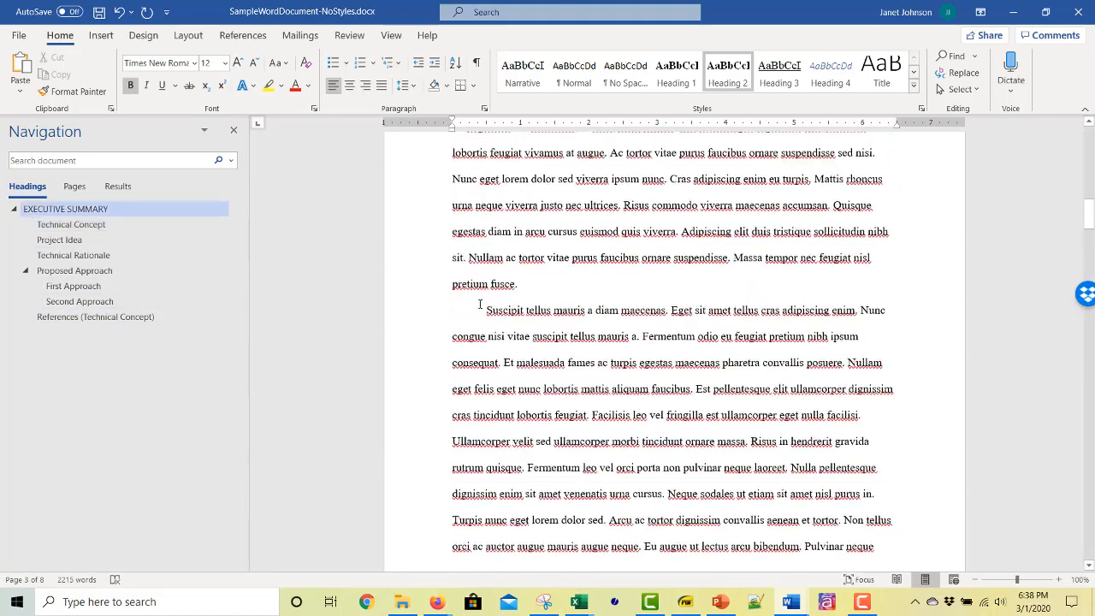
scroll(488, 291, "up", 2)
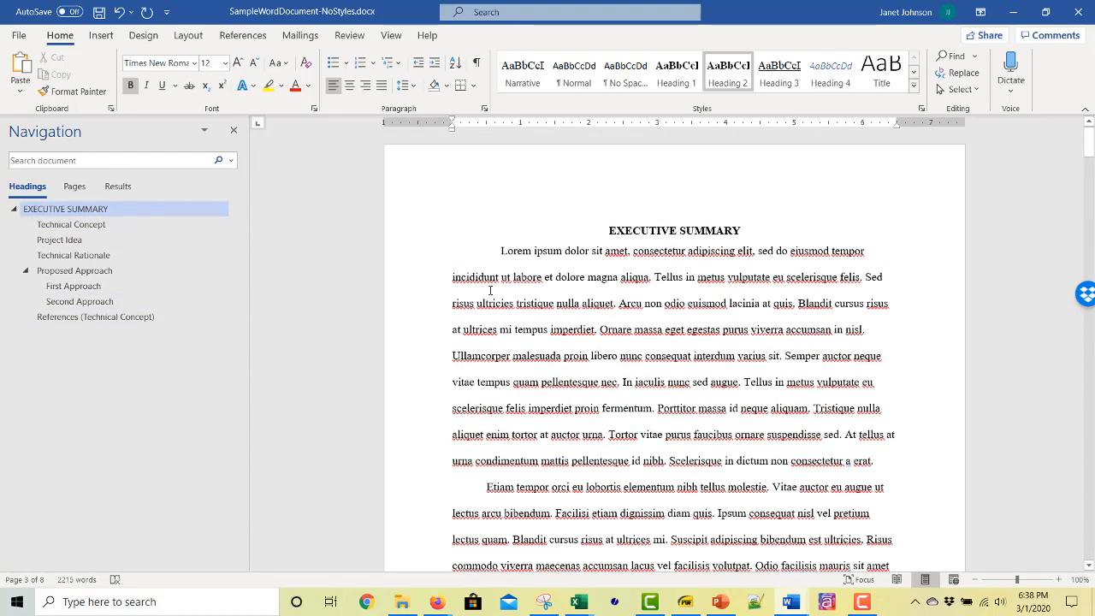
left_click(599, 231)
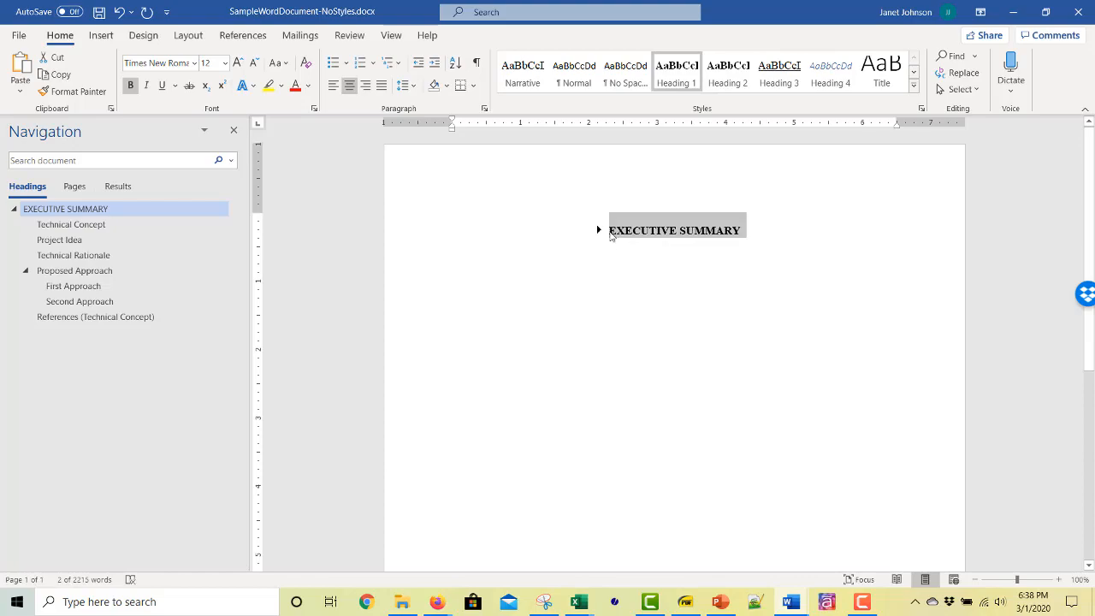
left_click(120, 12)
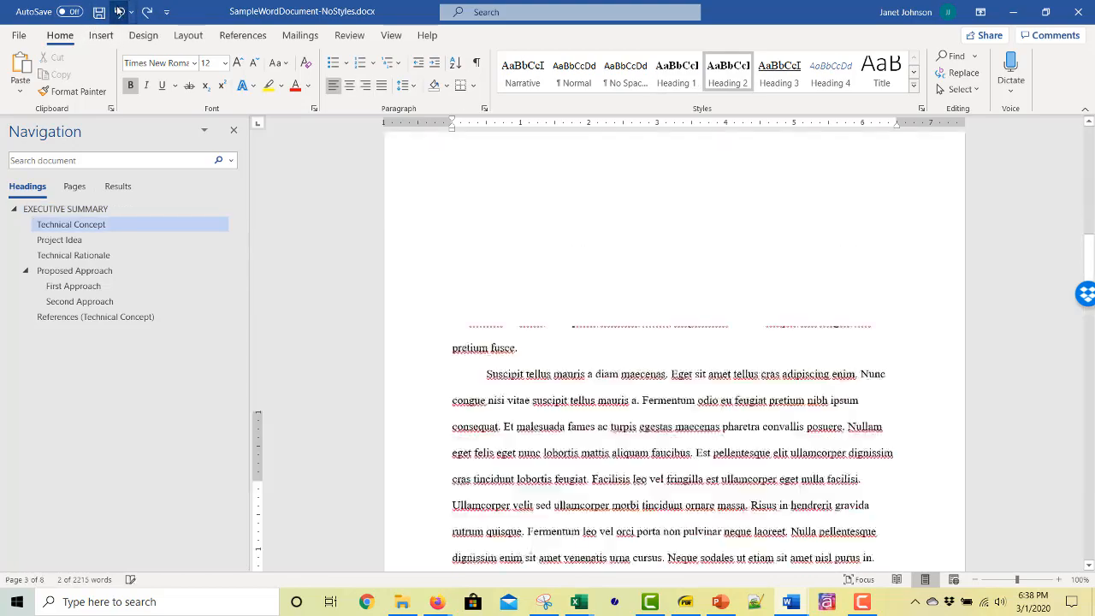
- Insert a page break directly before the EXECUTIVE SUMMARY heading at the start of the document
scroll(611, 269, "up", 10)
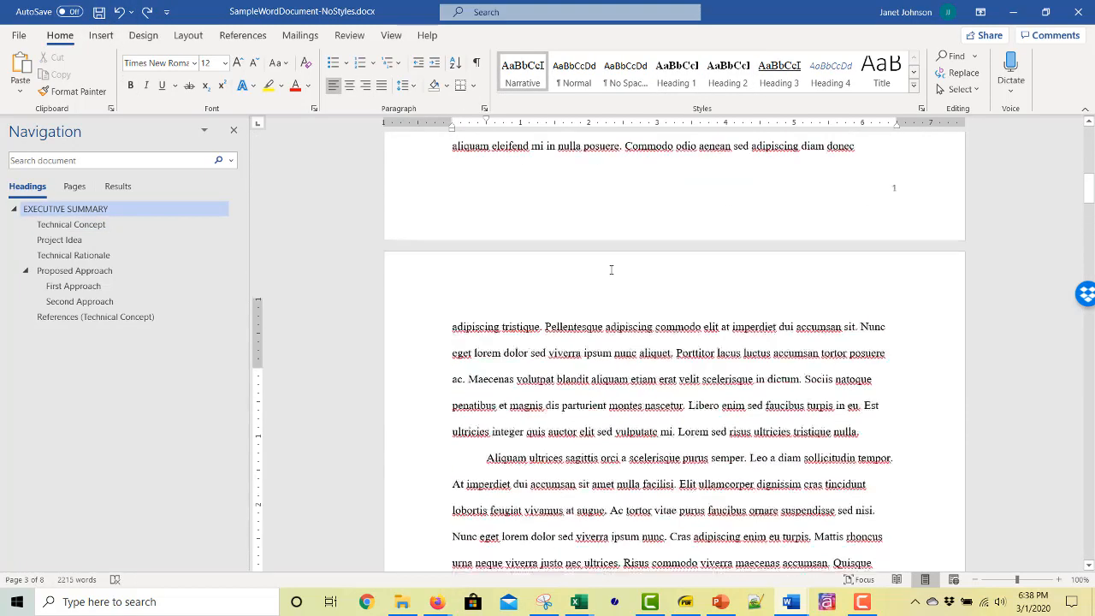
scroll(610, 270, "up", 10)
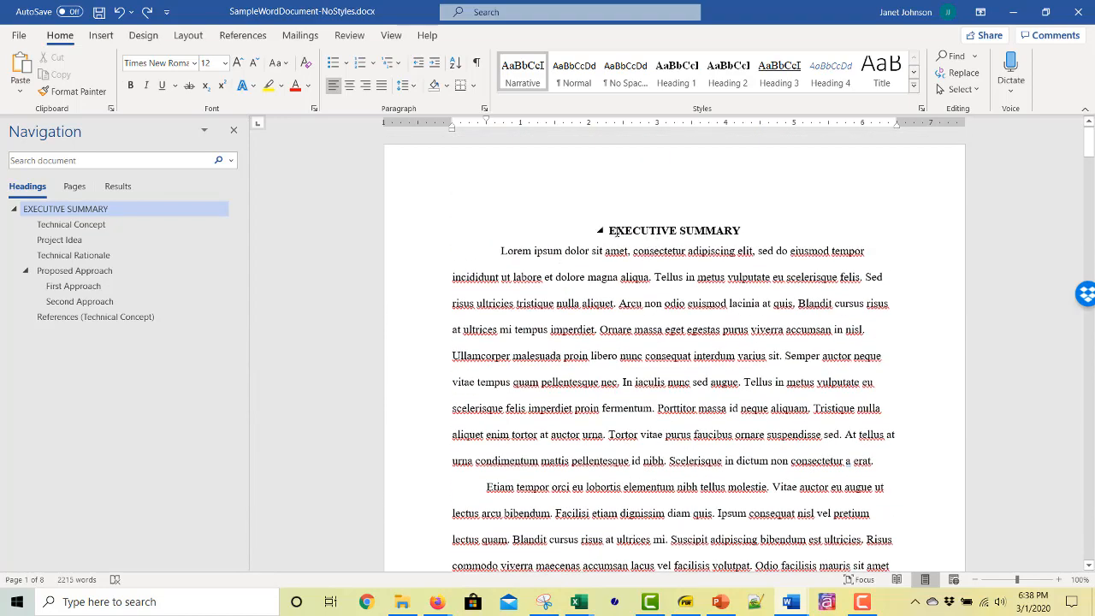
left_click(610, 231)
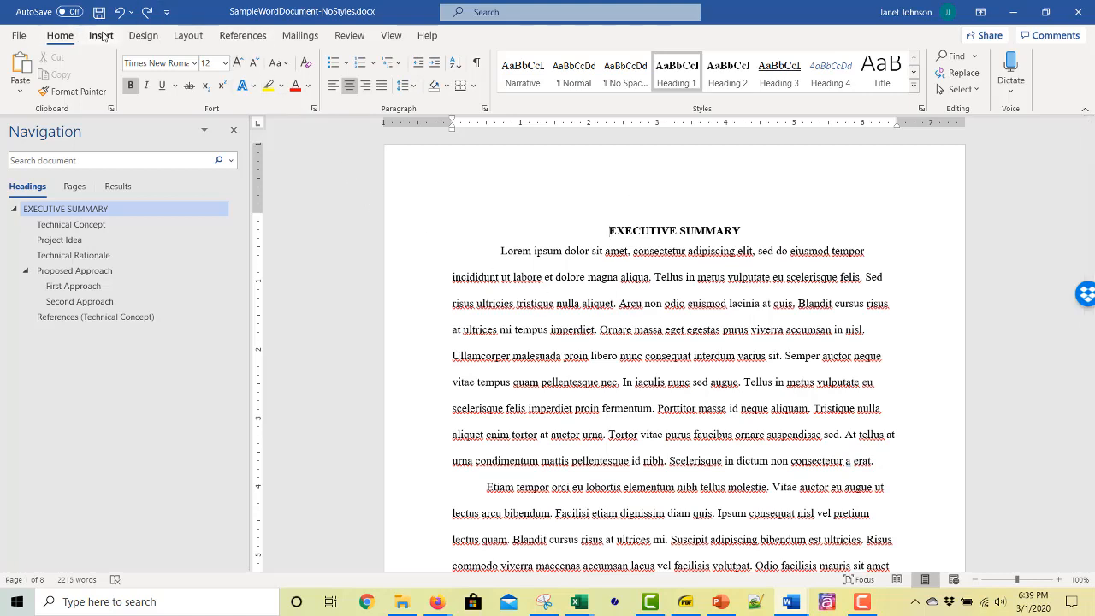
left_click(101, 35)
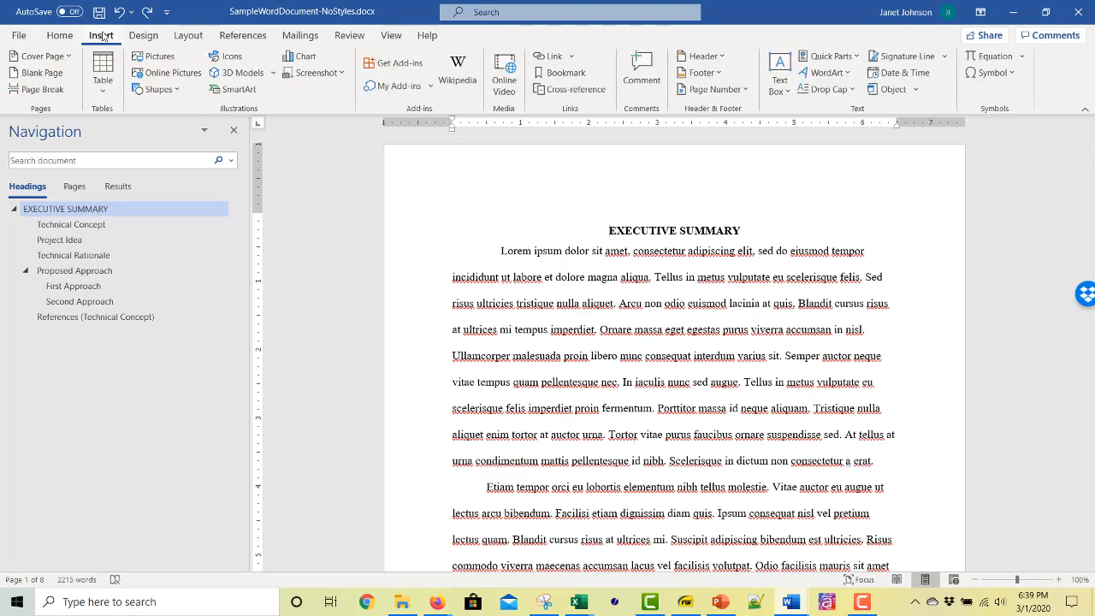
left_click(38, 90)
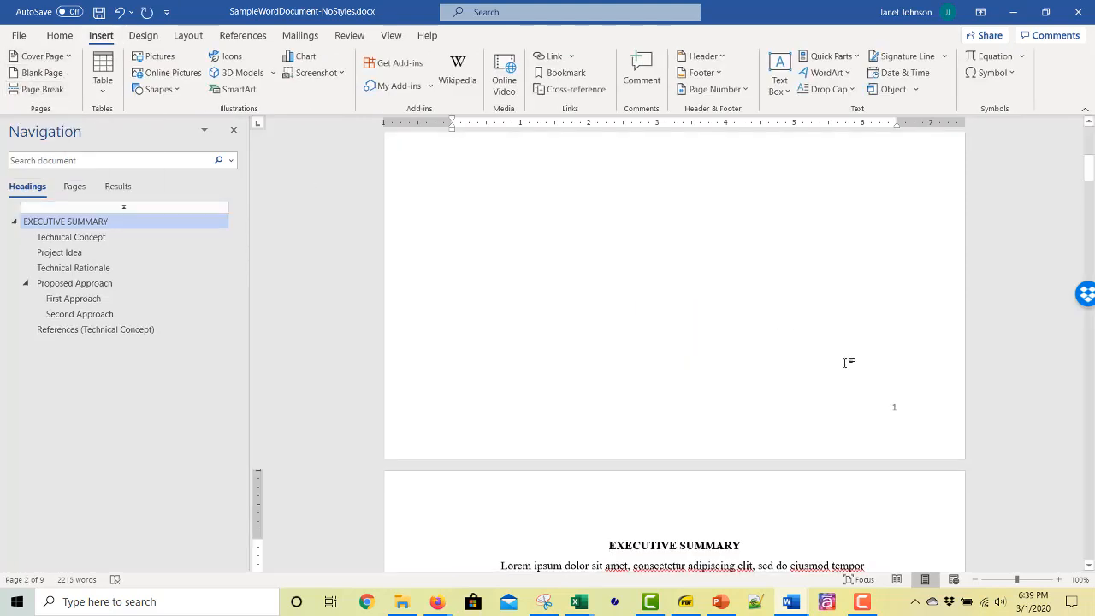
scroll(846, 363, "up", 5)
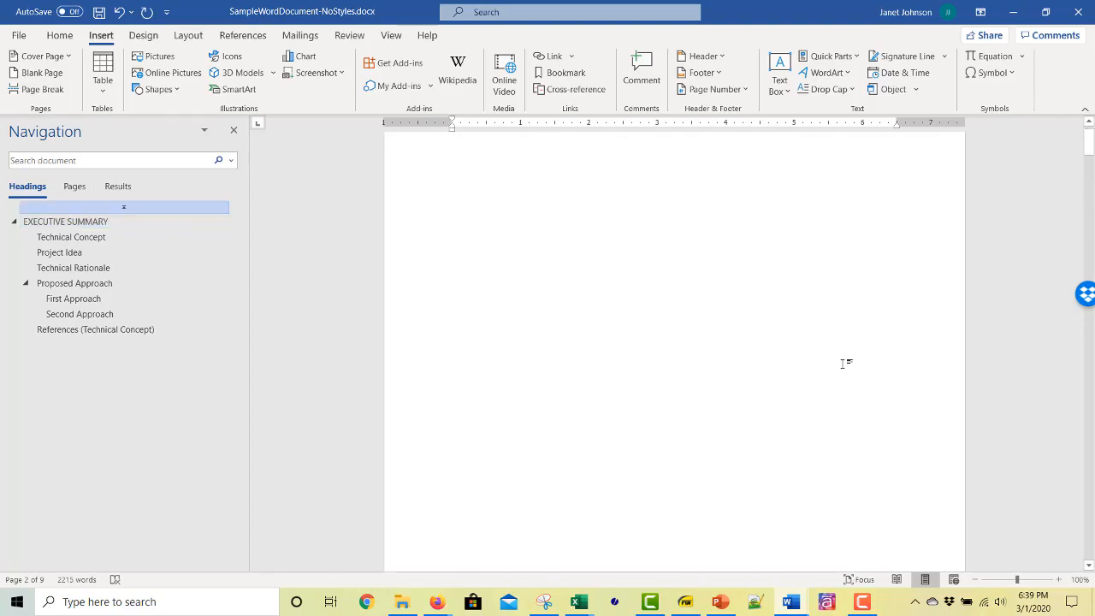
scroll(847, 363, "down", 8)
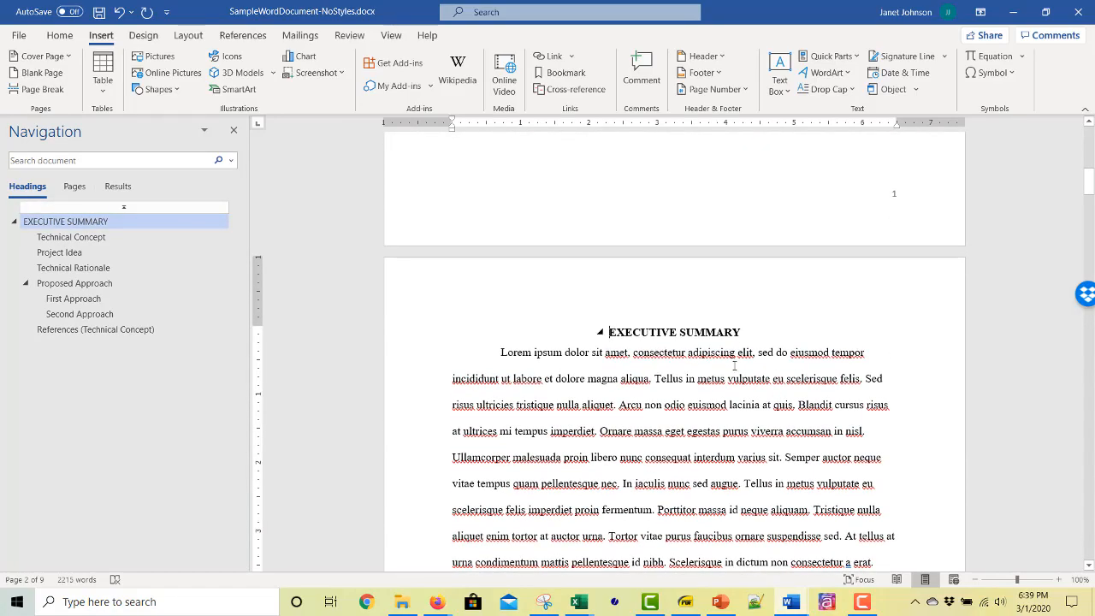
scroll(728, 374, "up", 2)
scroll(729, 377, "down", 6)
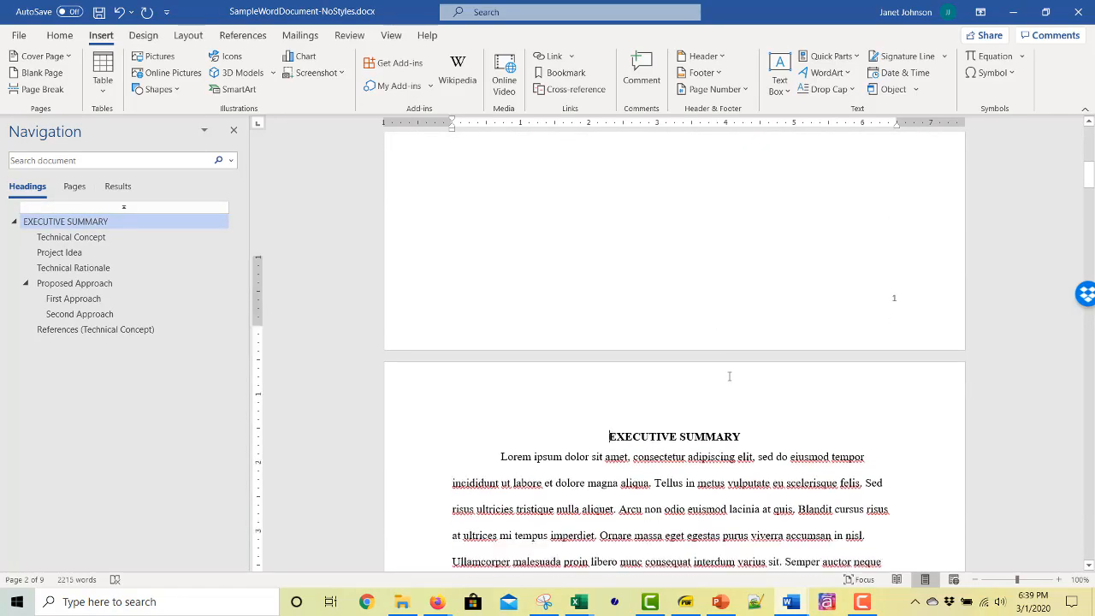
scroll(729, 376, "down", 3)
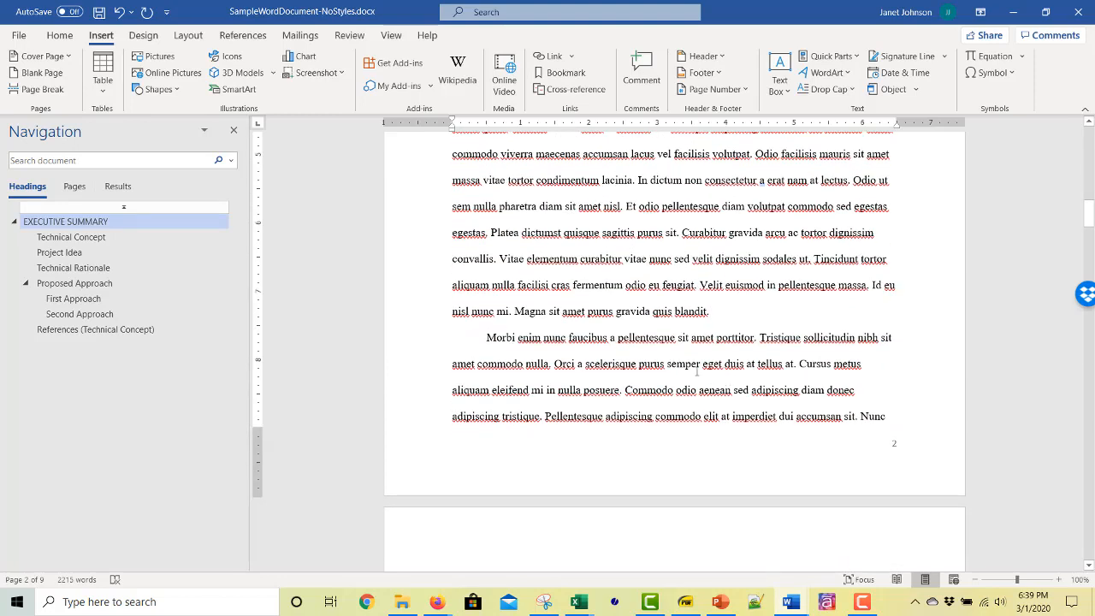
- Insert a table of contents in the Automatic Table 1 format on the blank page before the Executive Summary
scroll(697, 371, "up", 12)
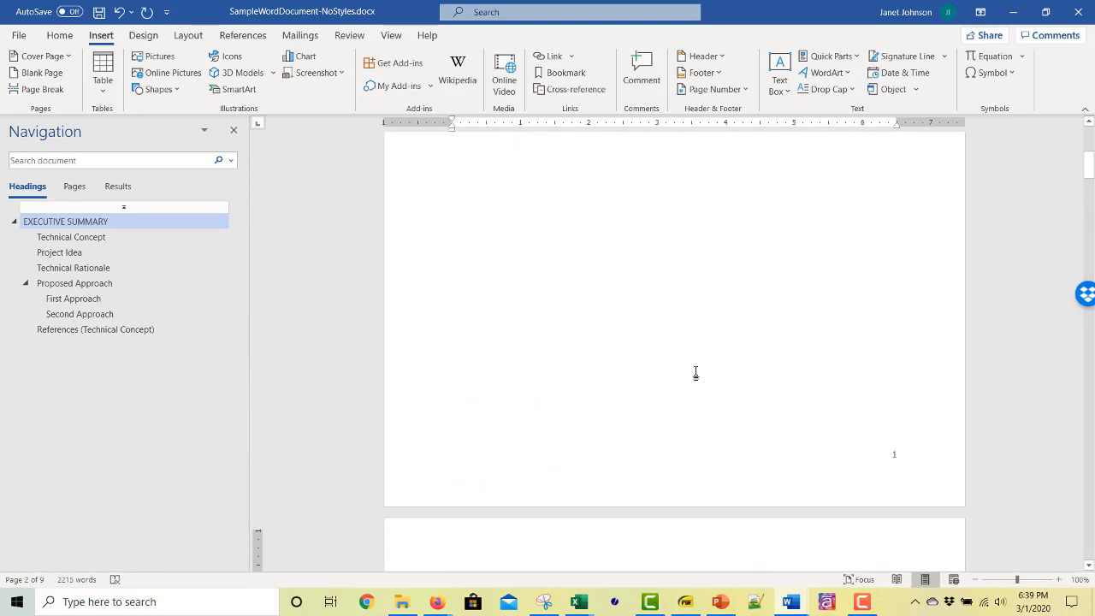
scroll(696, 372, "up", 12)
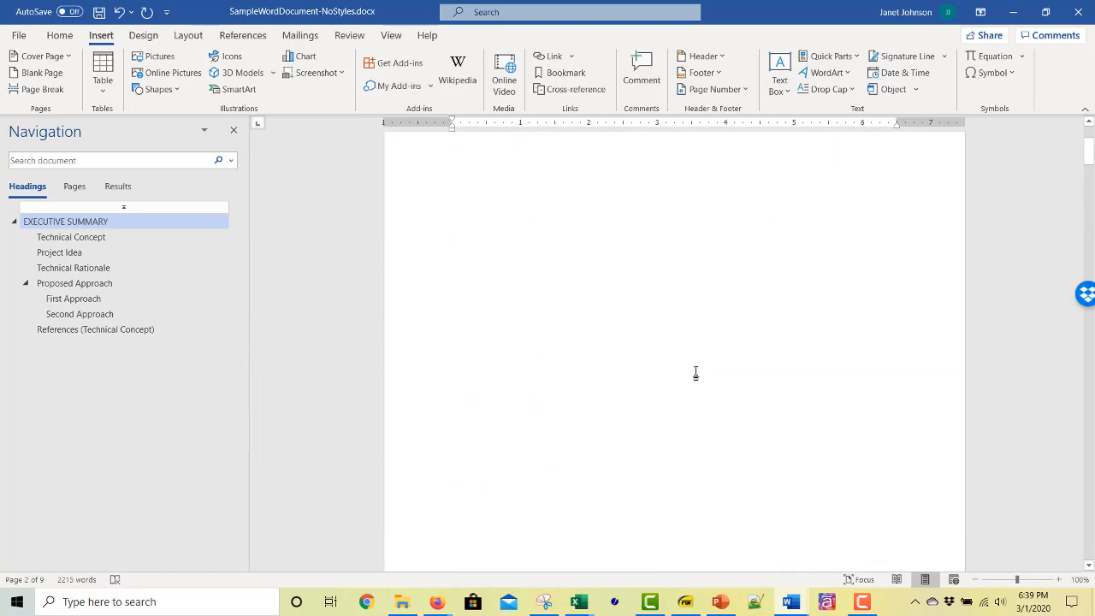
left_click(671, 263)
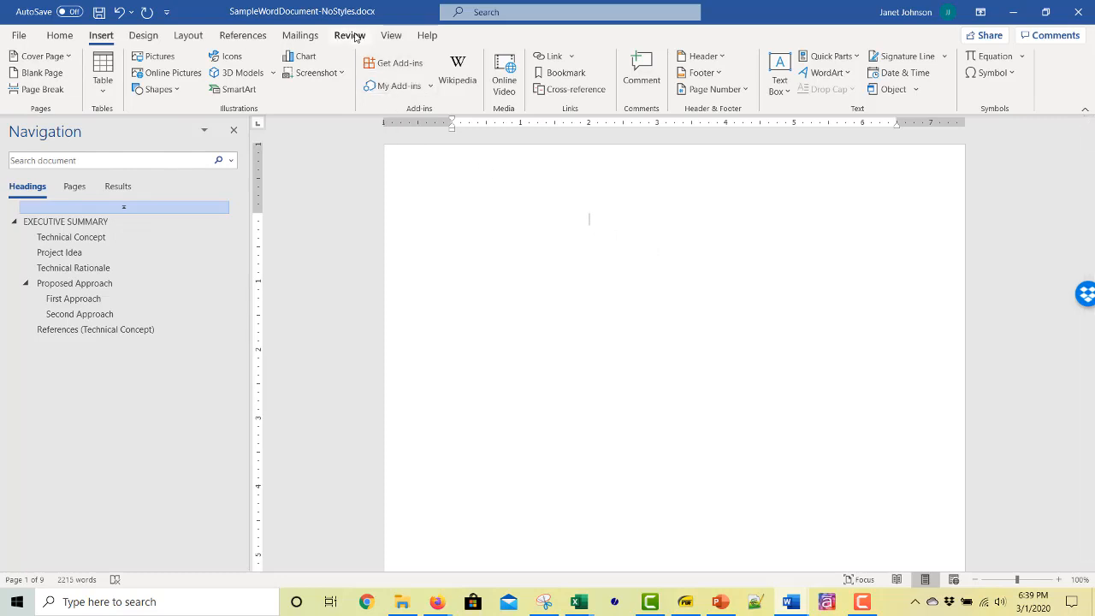
left_click(244, 35)
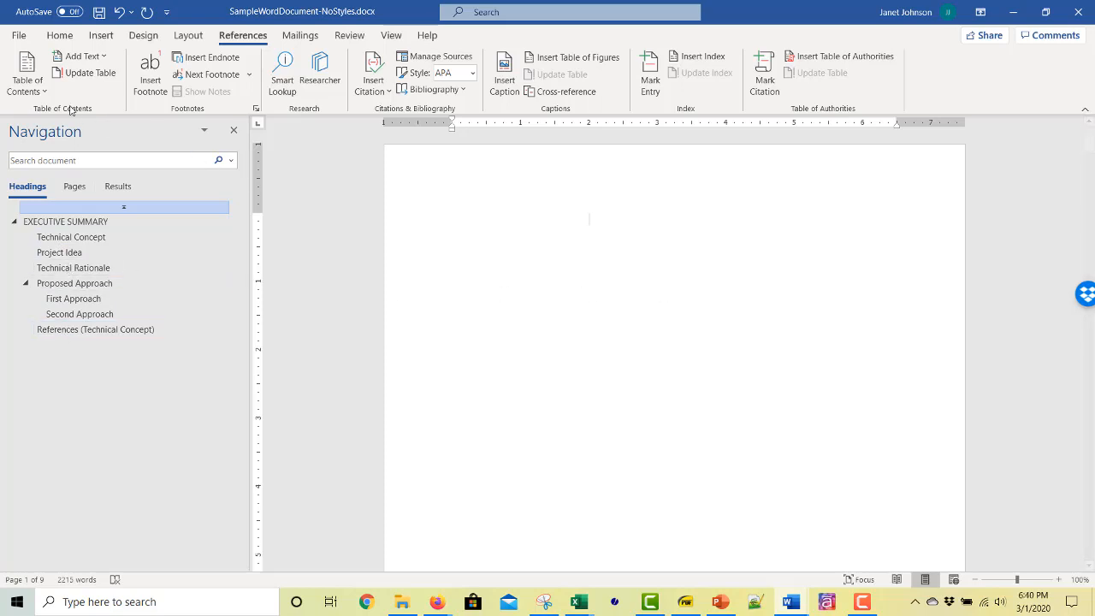
left_click(41, 91)
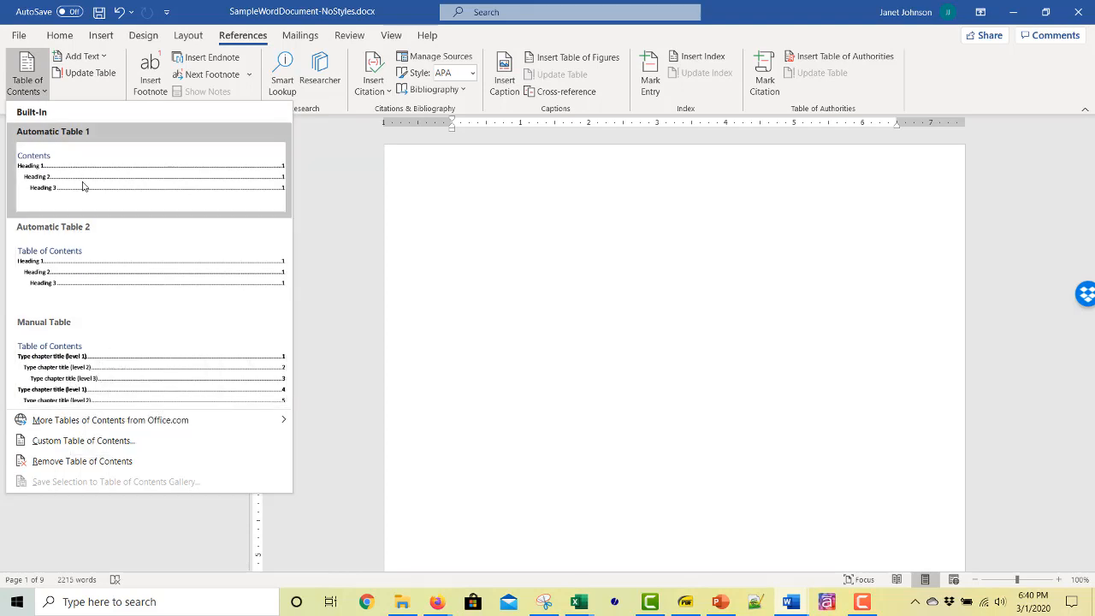
left_click(165, 175)
scroll(417, 330, "up", 3)
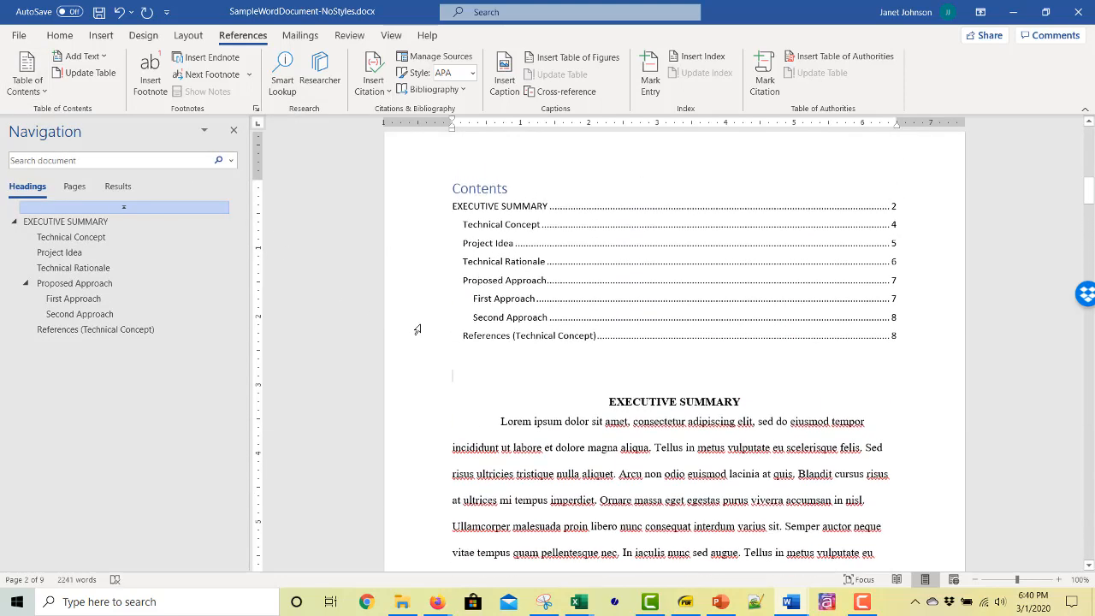
scroll(416, 330, "up", 1)
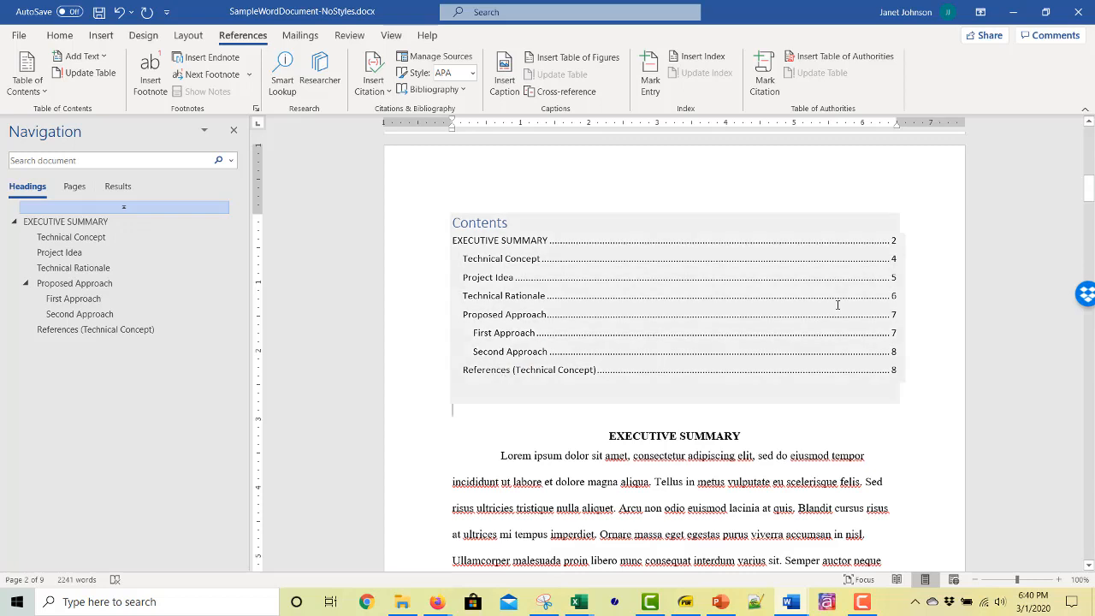
- Add an empty paragraph and a page break after the Executive Summary paragraph ending in "gravida quis blandit."
left_click(810, 507)
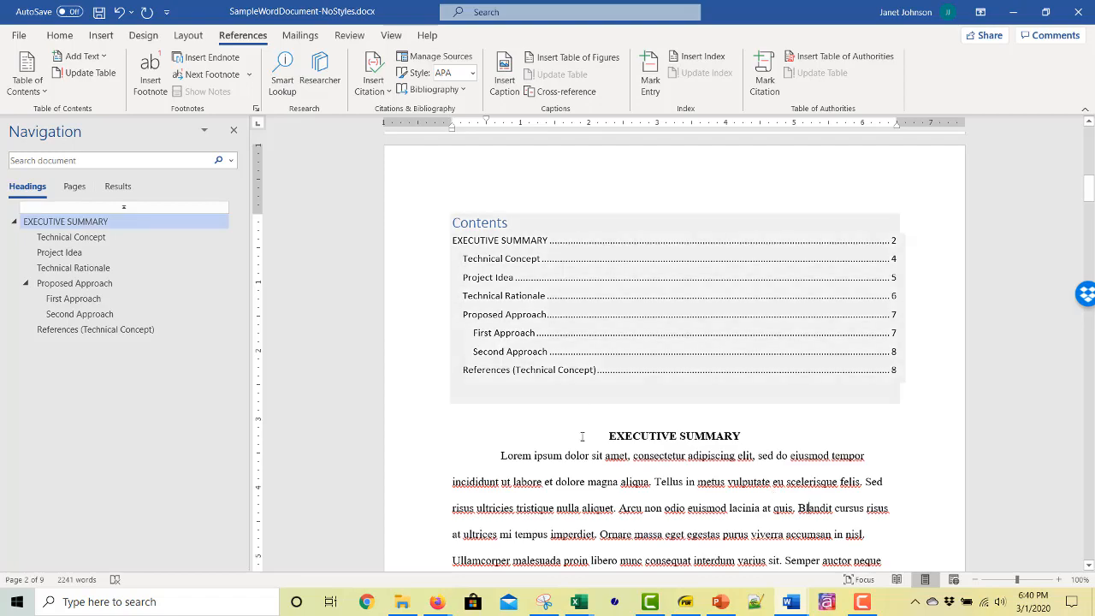
scroll(720, 490, "down", 5)
scroll(690, 370, "down", 2)
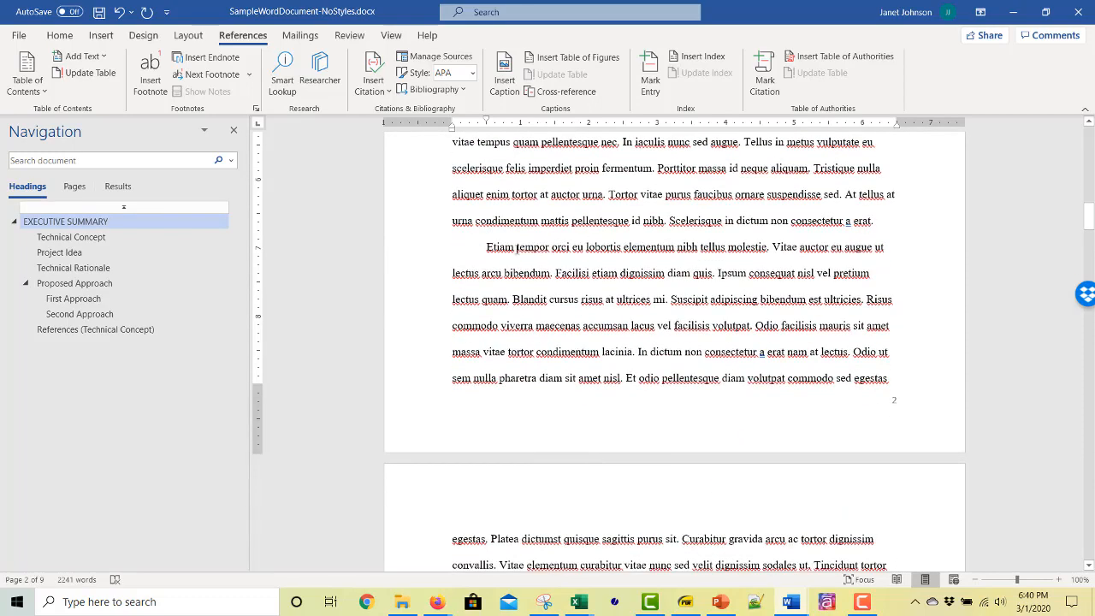
scroll(577, 343, "down", 4)
left_click(770, 378)
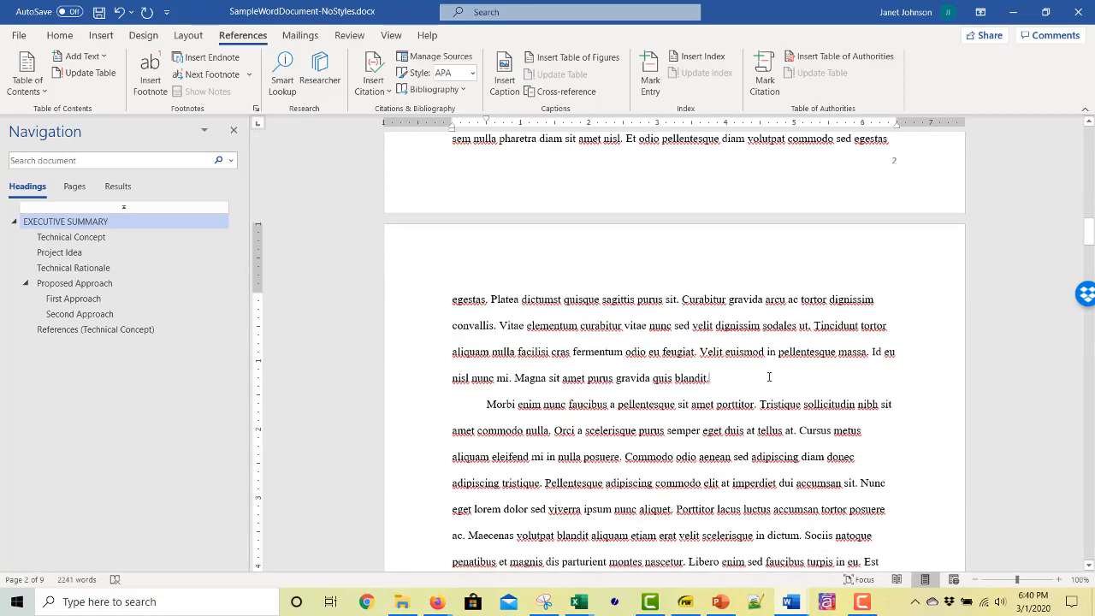
key("Return")
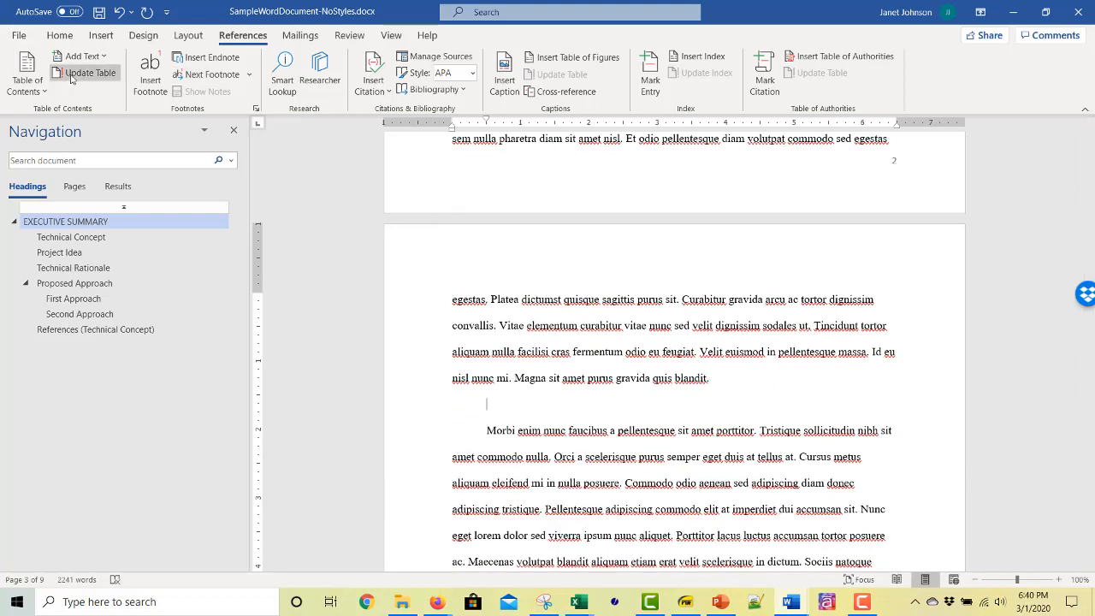
left_click(109, 39)
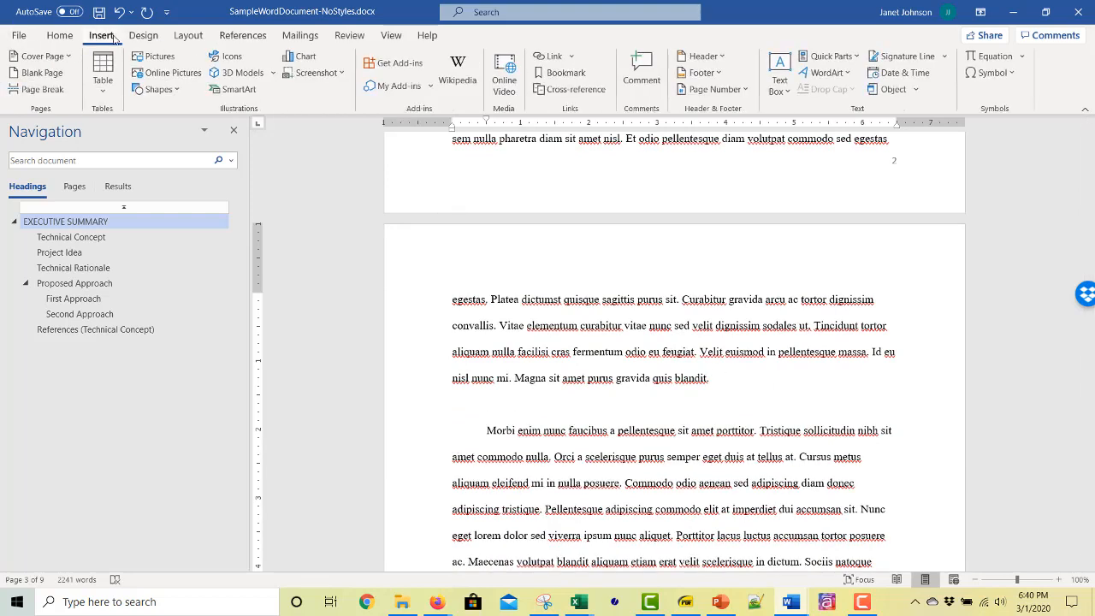
left_click(43, 89)
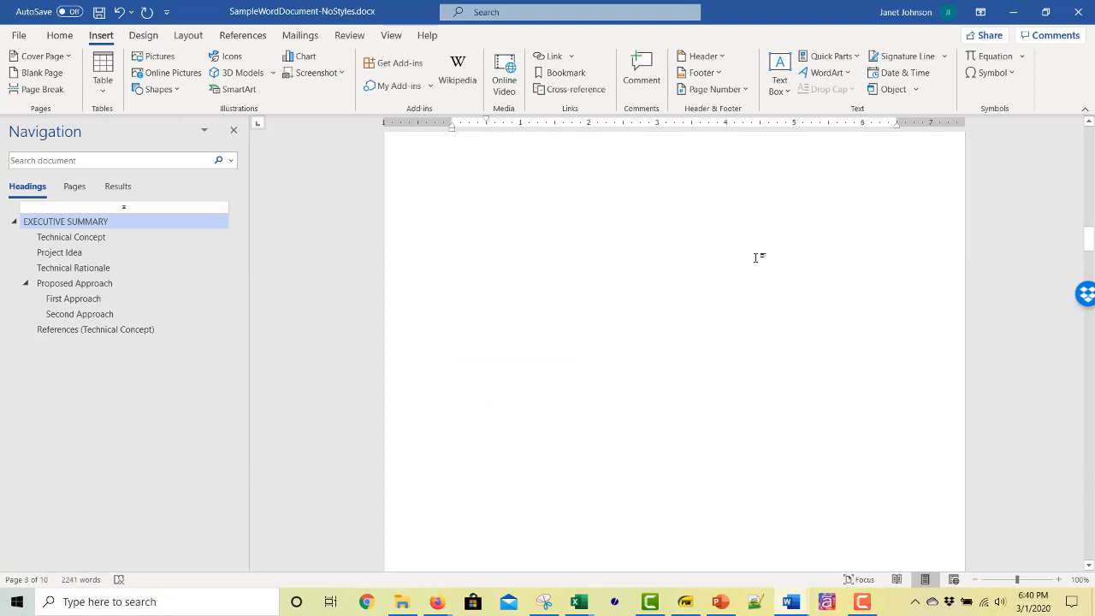
- Update the table of contents with the page-numbers-only option
scroll(758, 257, "up", 10)
scroll(757, 259, "up", 10)
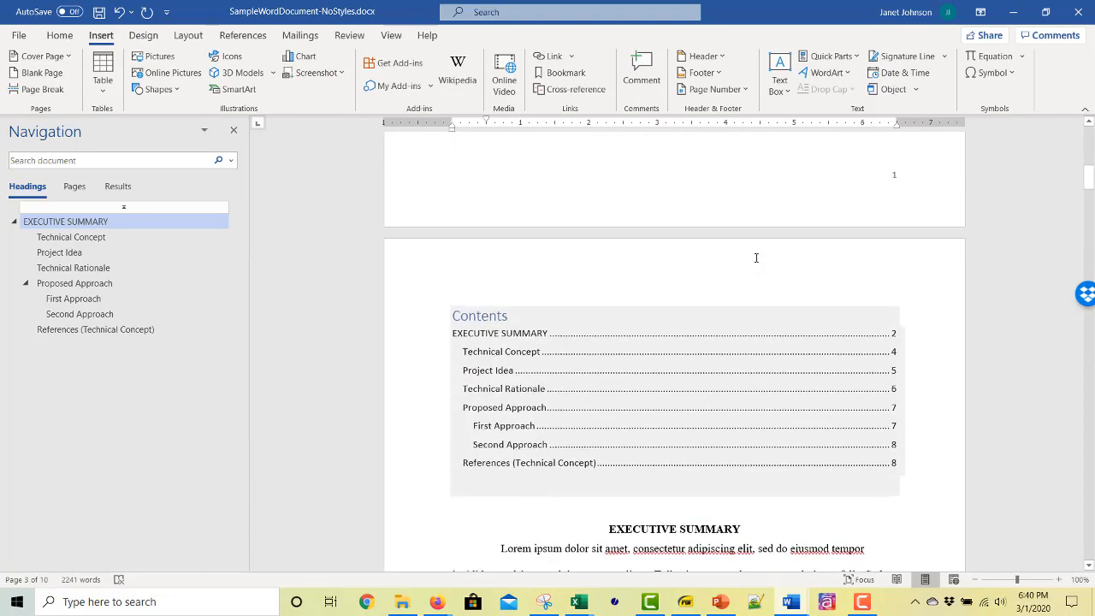
left_click(645, 334)
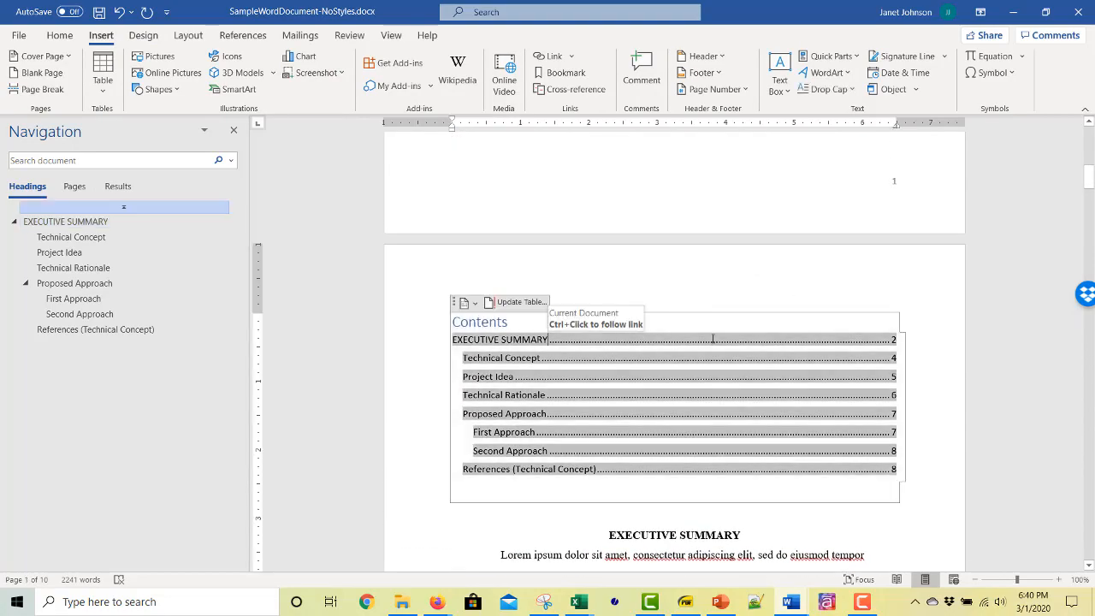
left_click(520, 302)
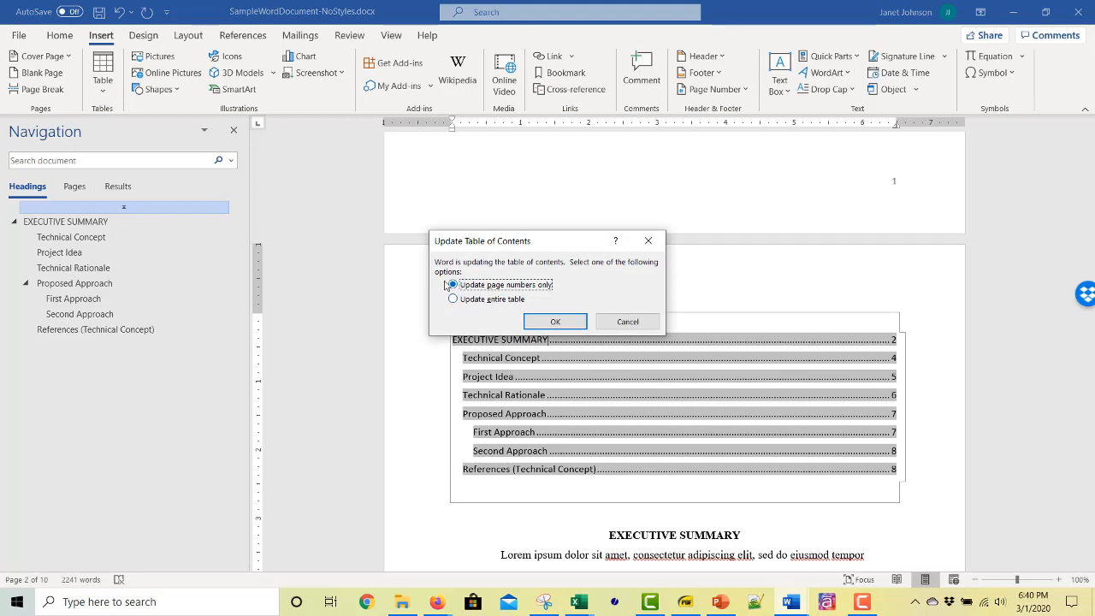
left_click(576, 325)
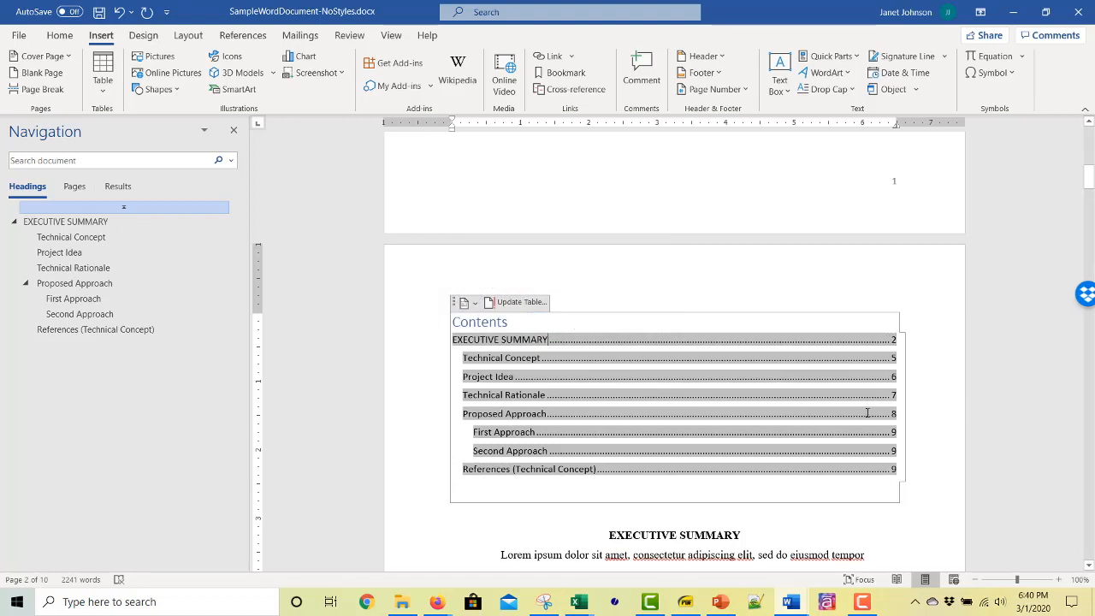
- Show the paragraph marks and other hidden formatting symbols to inspect the blank page before the table of contents
key("Up")
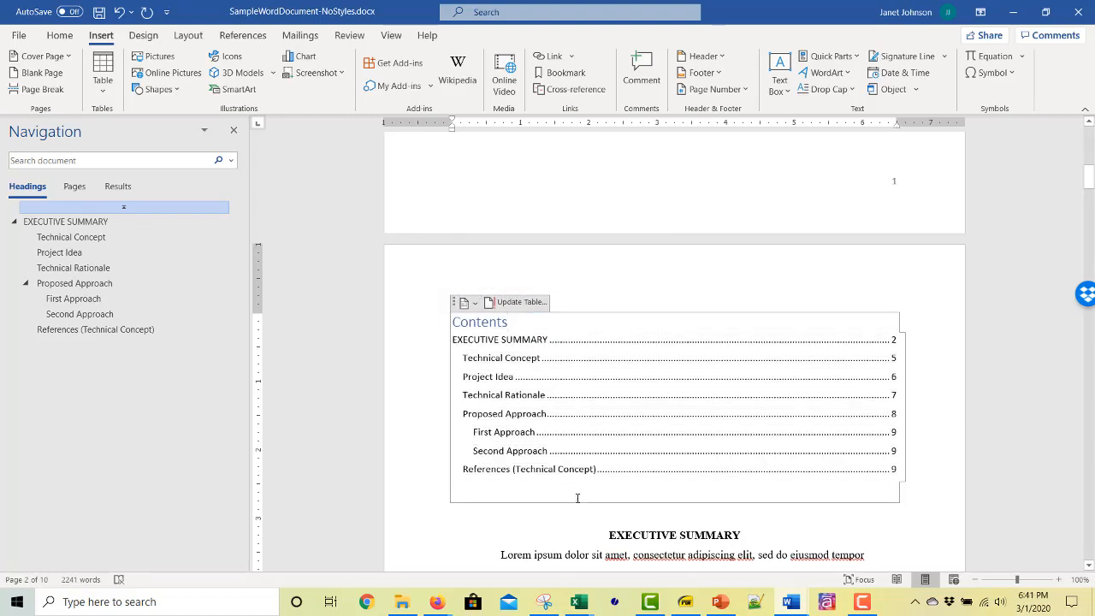
scroll(635, 440, "up", 8)
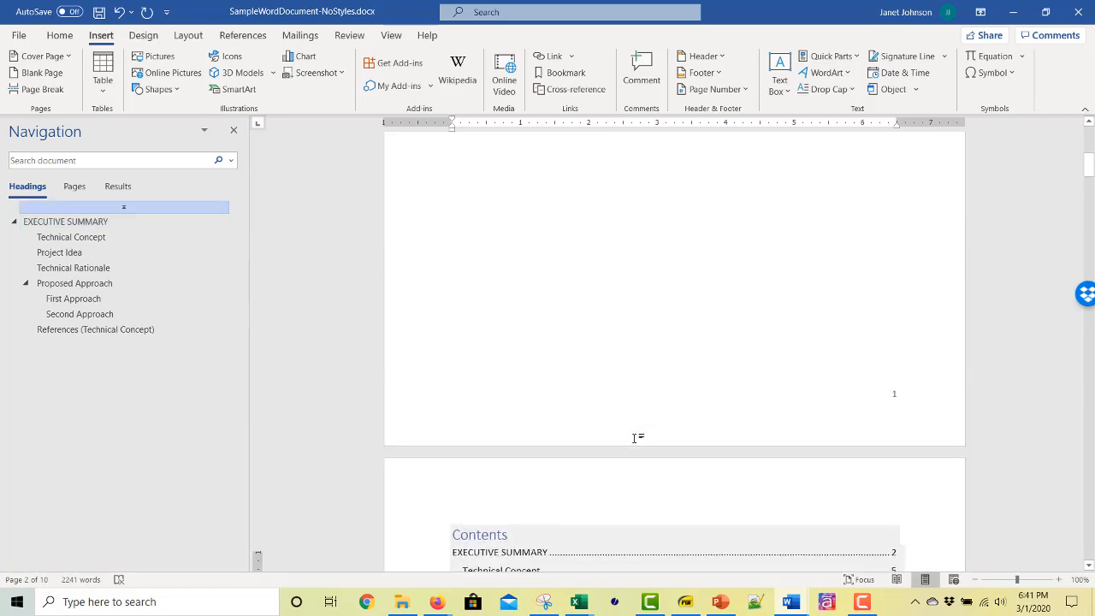
scroll(633, 434, "up", 1)
scroll(635, 428, "down", 7)
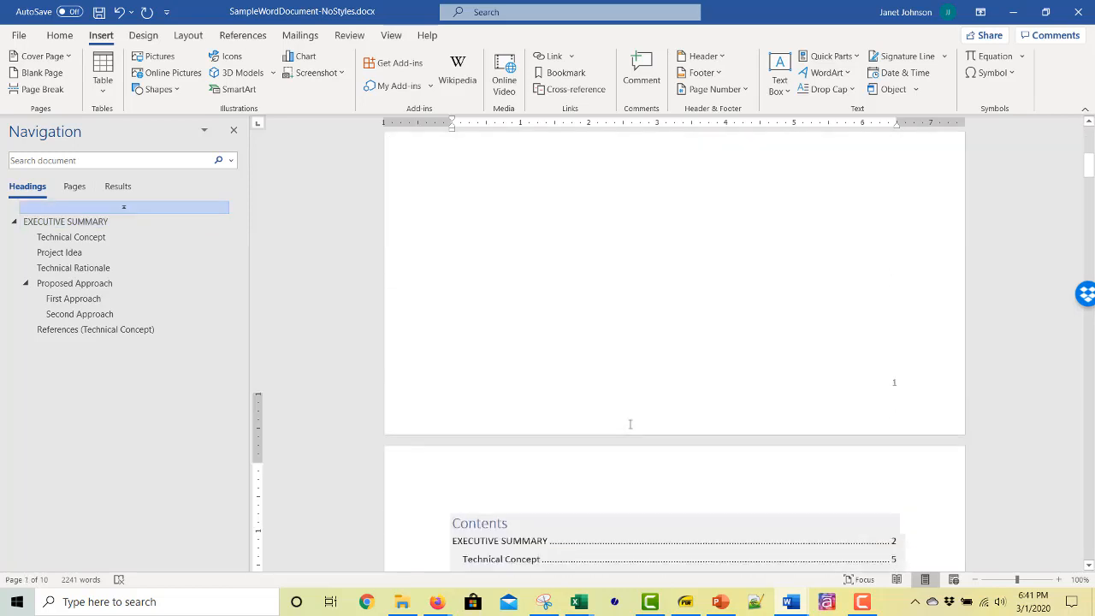
left_click(596, 435)
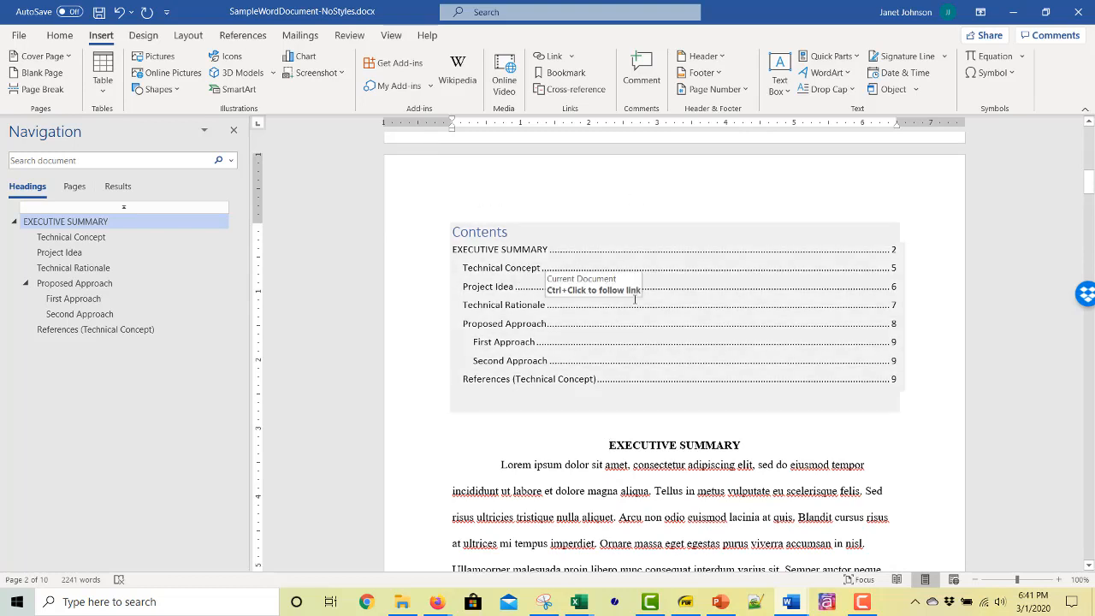
scroll(618, 394, "up", 8)
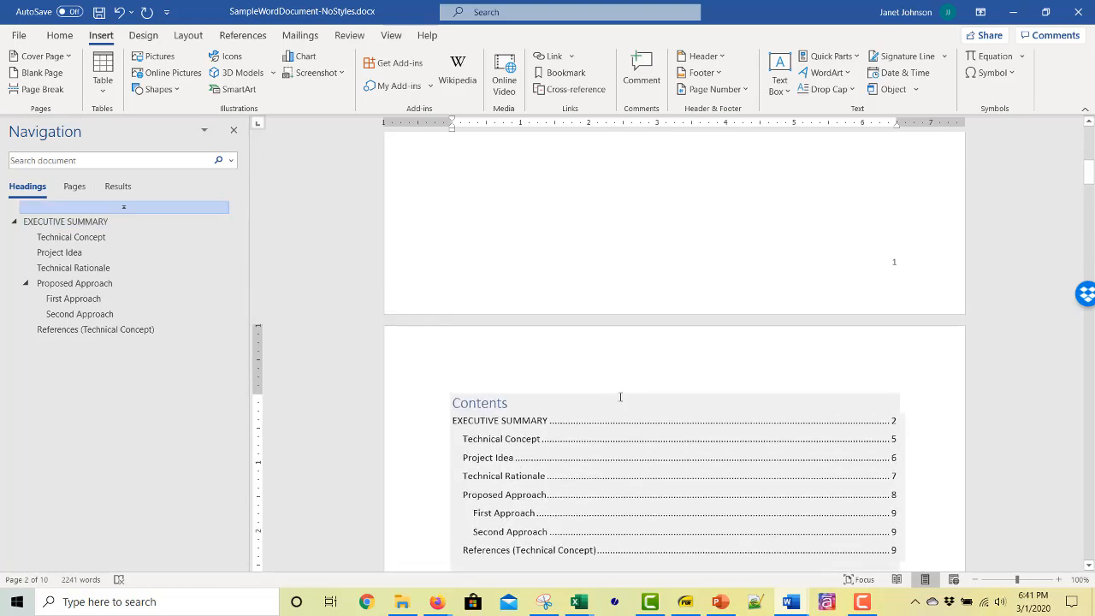
left_click(72, 36)
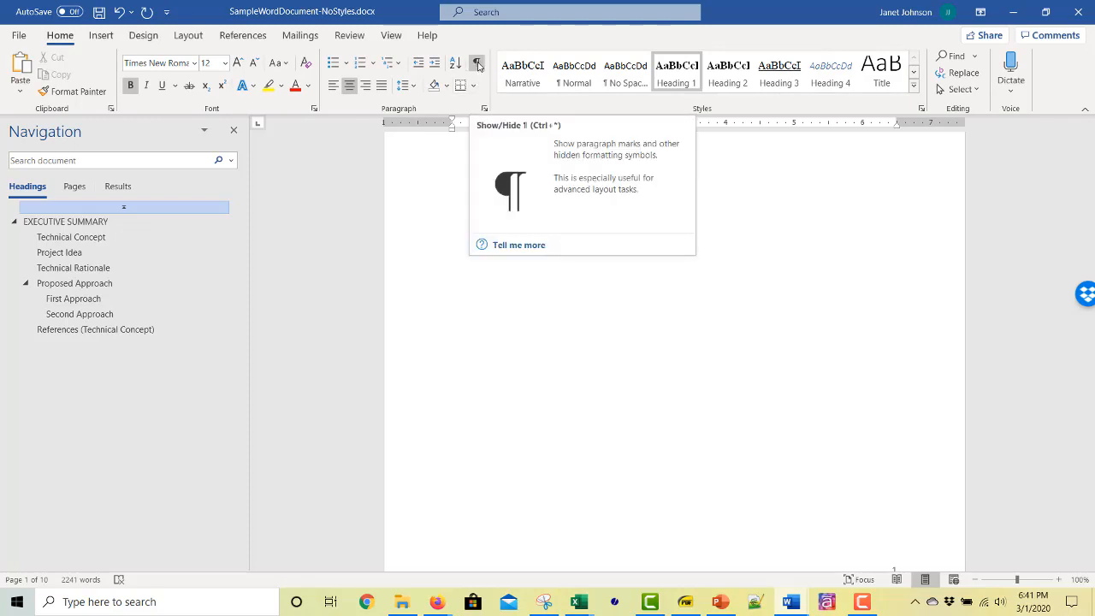
left_click(479, 66)
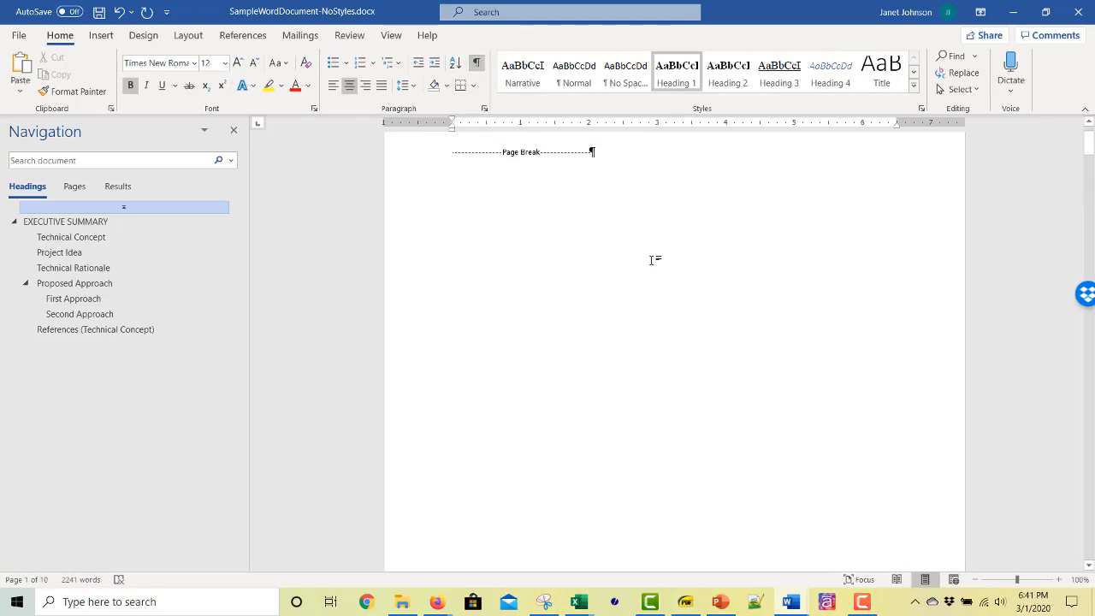
- Delete the page break on the blank first page so the table of contents starts the document
scroll(655, 259, "up", 2)
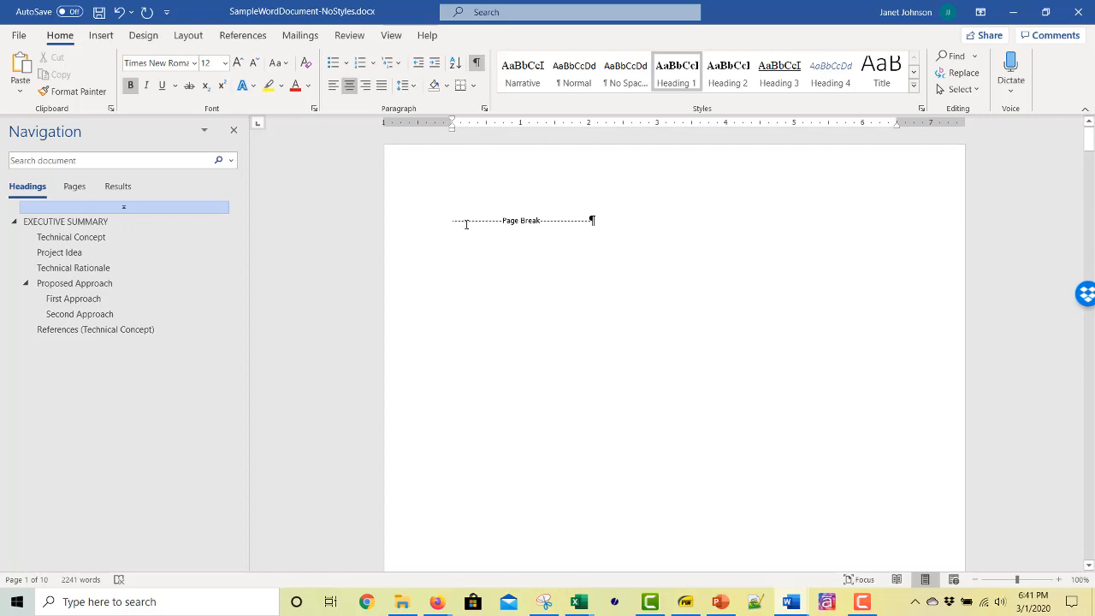
left_click(420, 227)
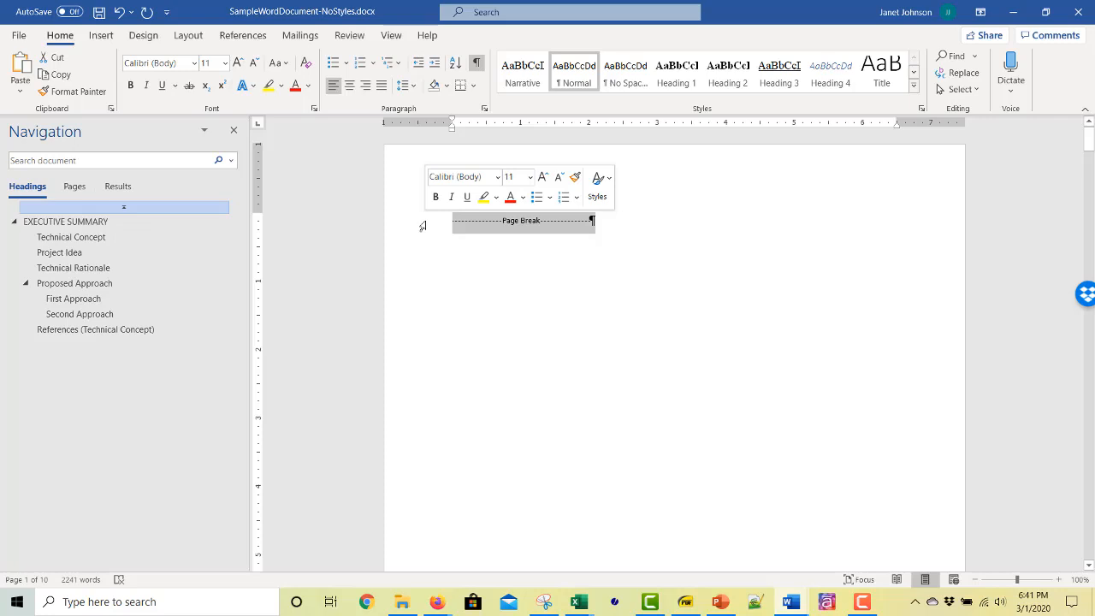
key("Delete")
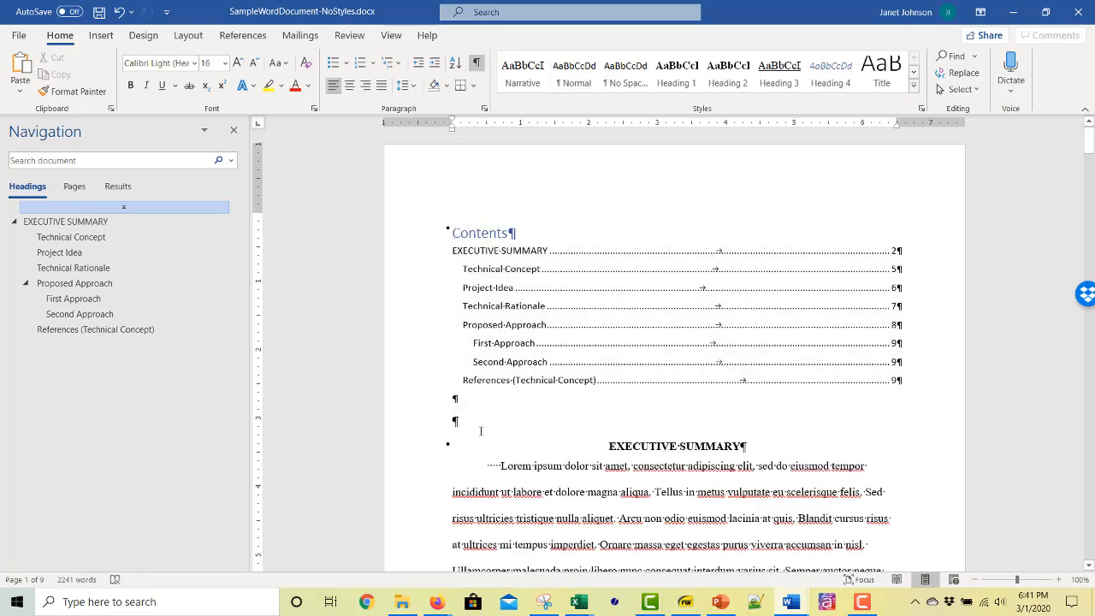
- Insert a page break in the empty paragraph between the table of contents and the EXECUTIVE SUMMARY heading
left_click(473, 419)
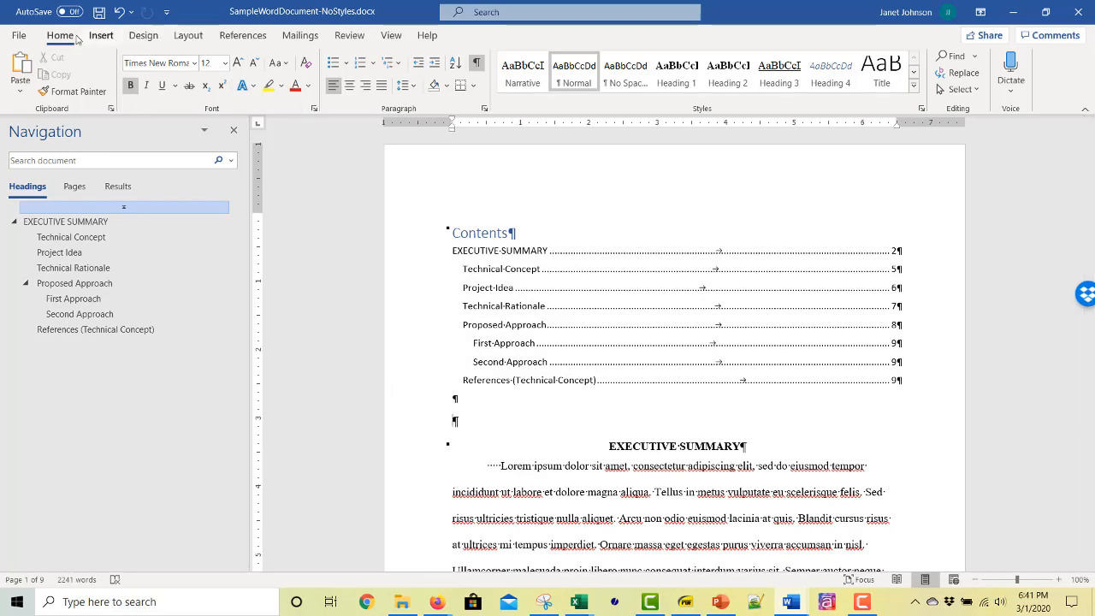
left_click(100, 36)
left_click(39, 89)
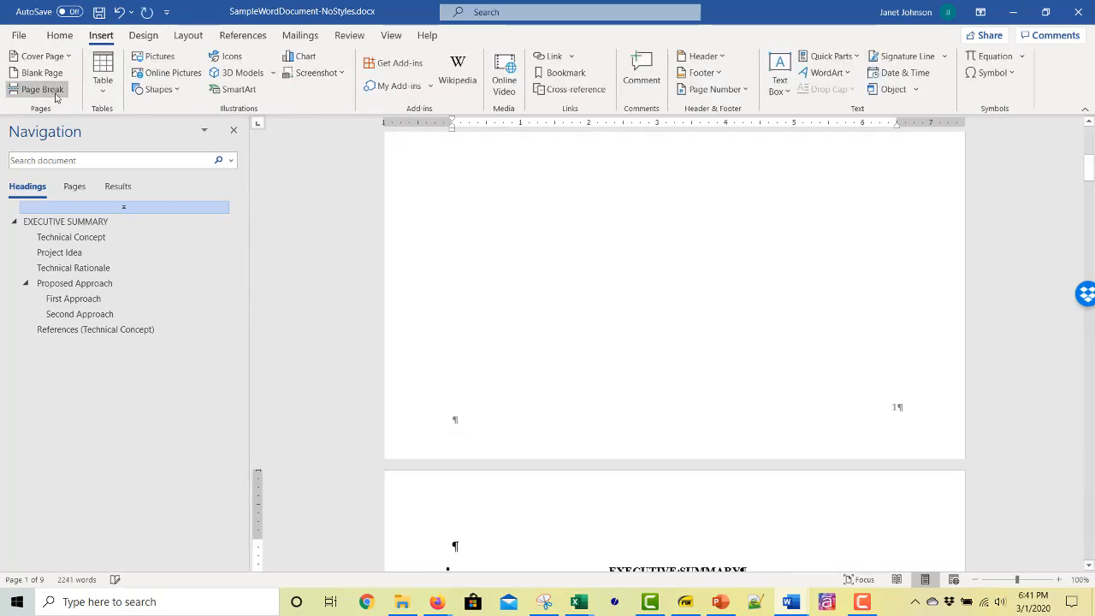
- Delete the extra spaces before "Lorem ipsum" at the start of the first Executive Summary paragraph
scroll(470, 357, "down", 5)
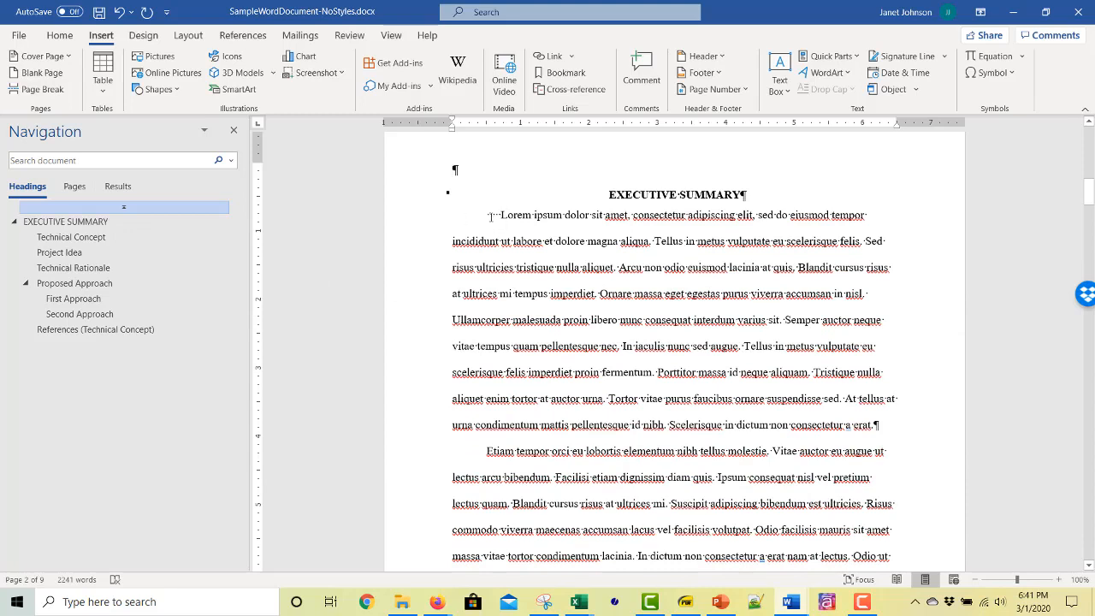
left_click(498, 215)
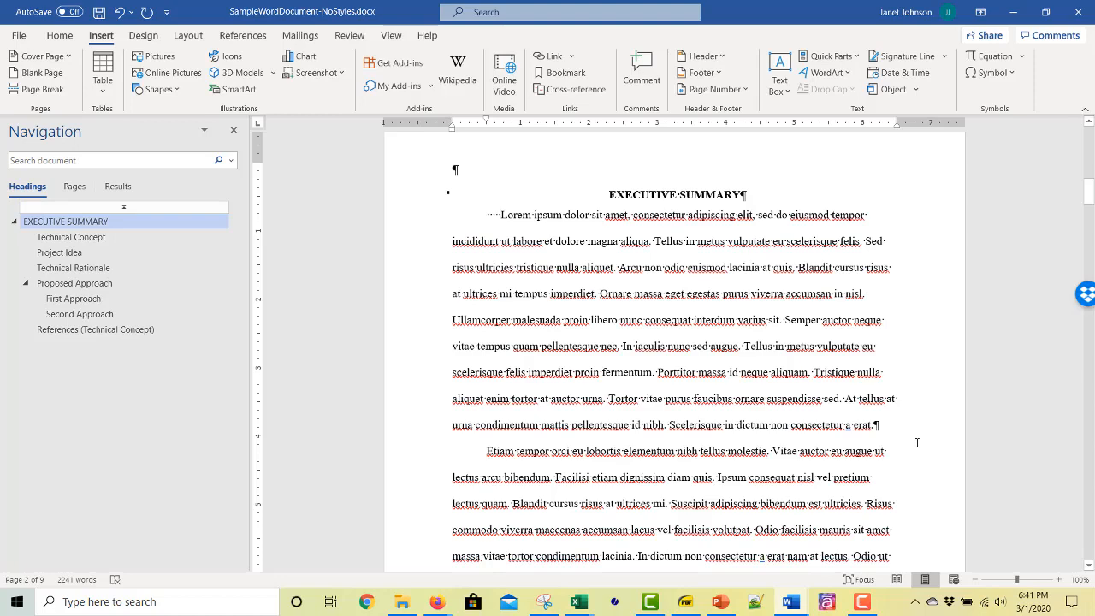
key("BackSpace")
key("BackSpace")
key("BackSpace")
key("BackSpace")
key("BackSpace")
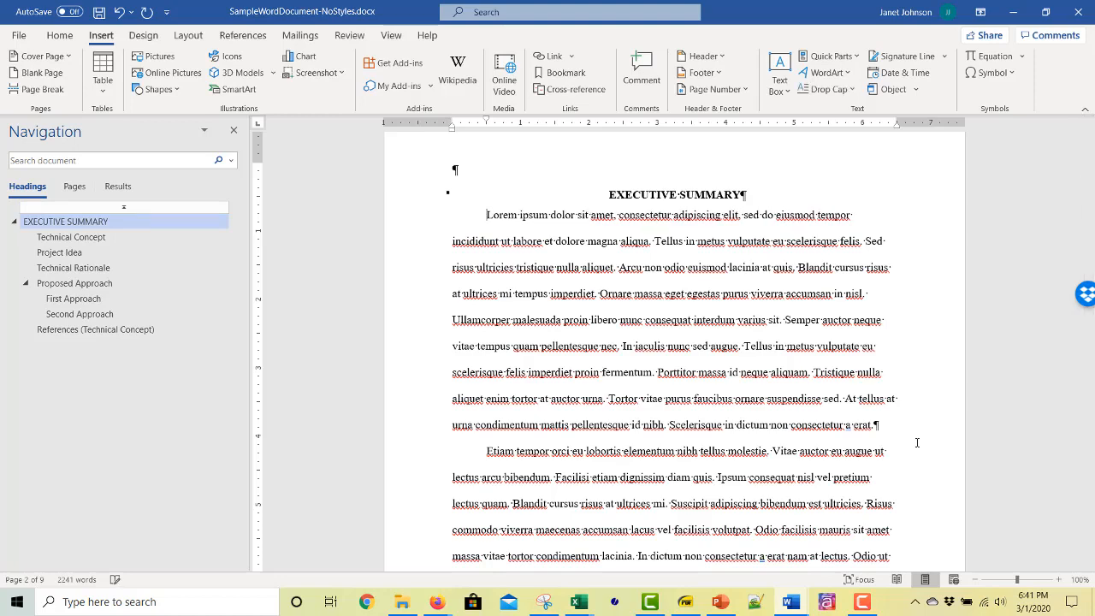
- Examine the formatting marks, page breaks and paragraph spacing from the Executive Summary through the Project Idea section
scroll(900, 399, "down", 2)
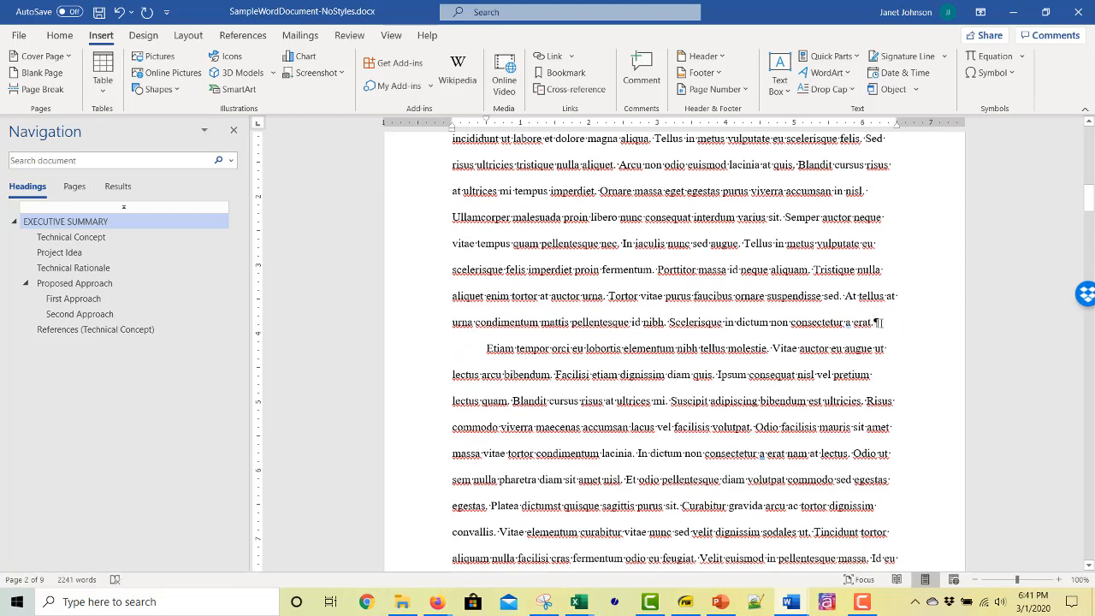
scroll(882, 322, "down", 5)
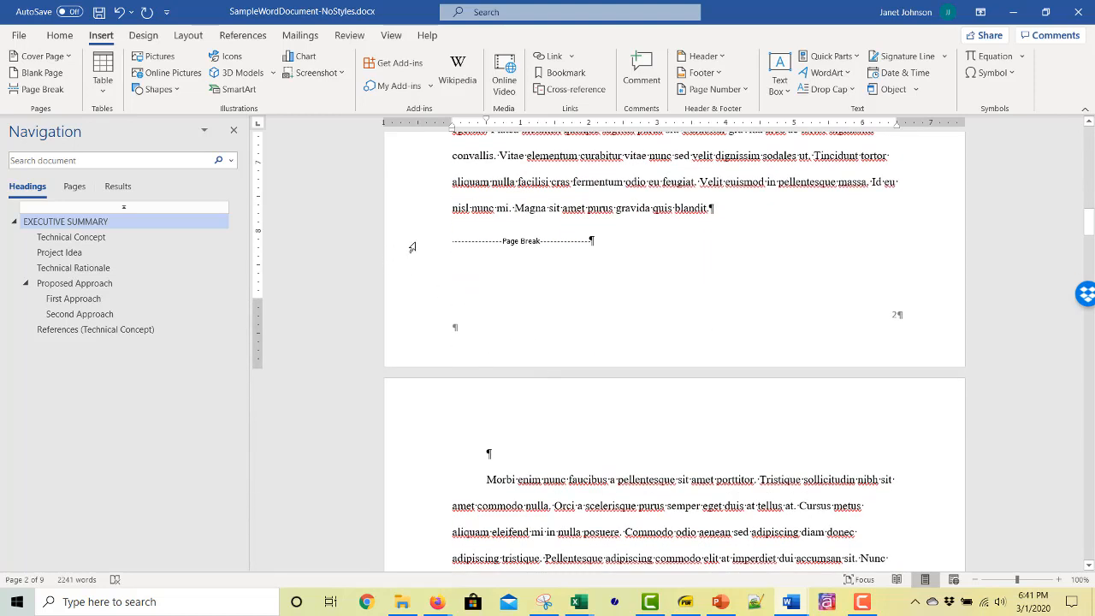
scroll(703, 269, "up", 8)
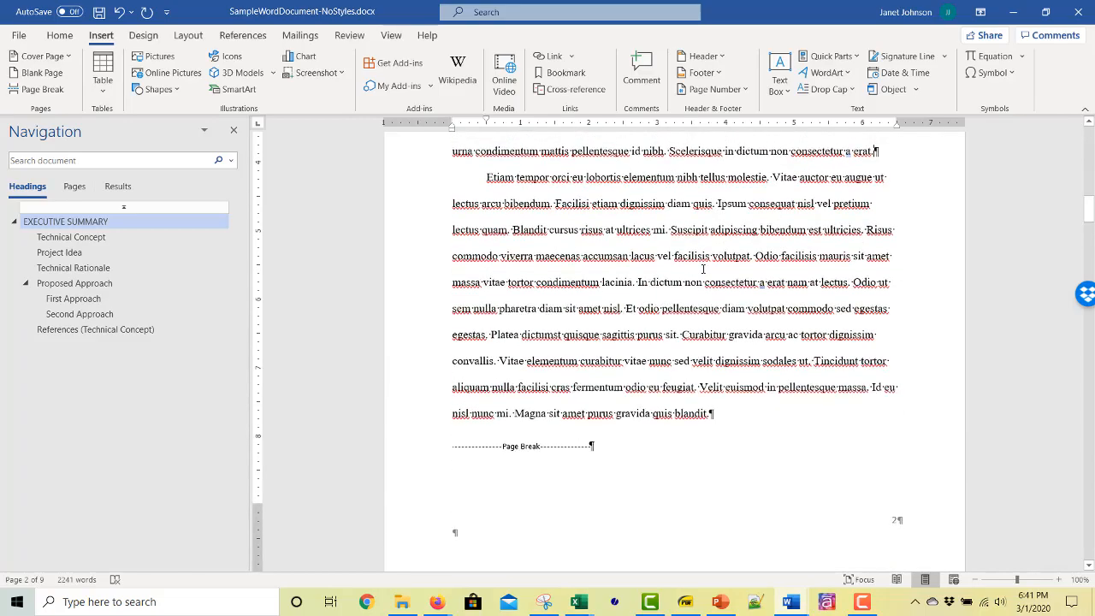
scroll(703, 269, "down", 13)
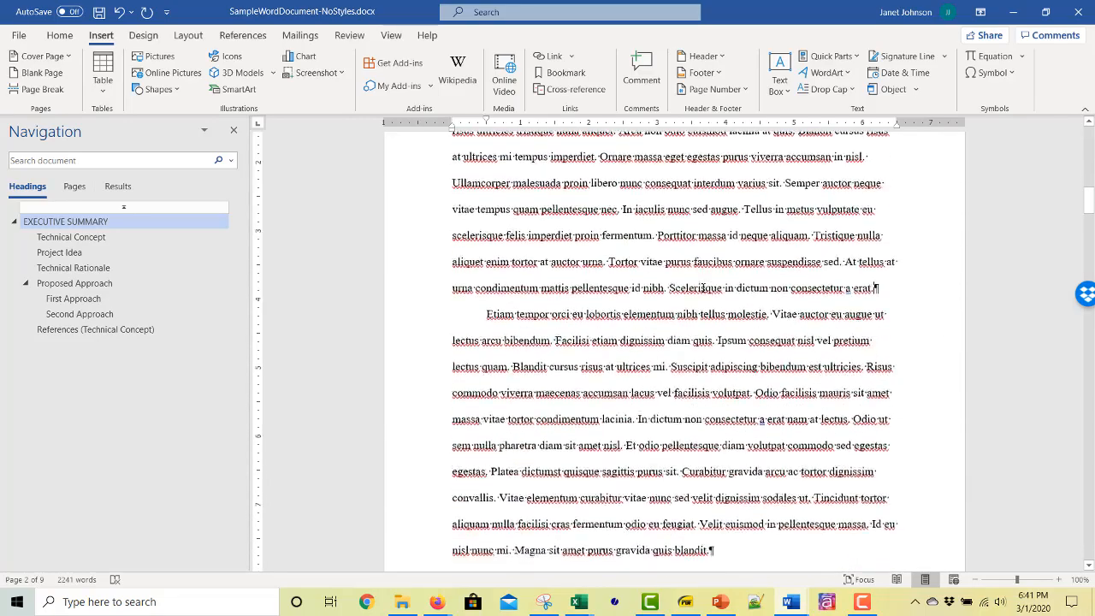
scroll(703, 288, "down", 5)
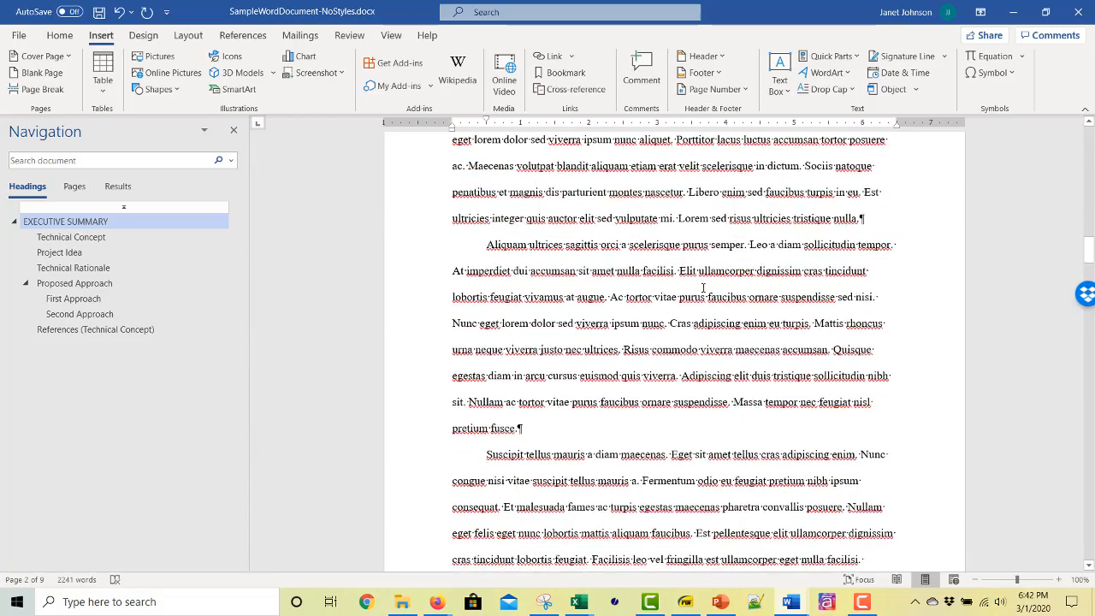
scroll(703, 293, "down", 3)
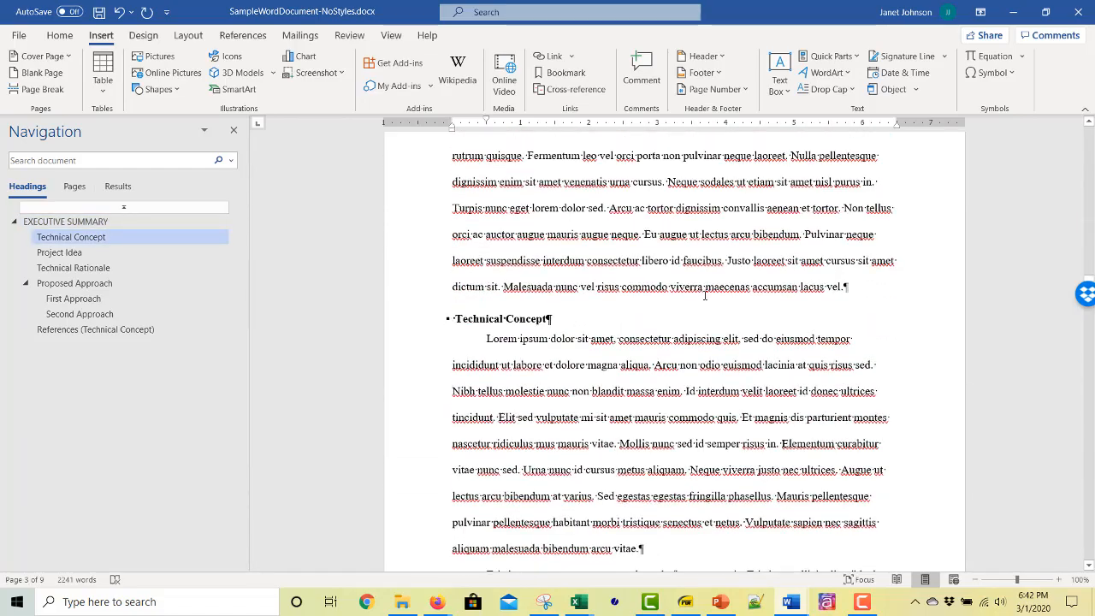
scroll(636, 359, "down", 8)
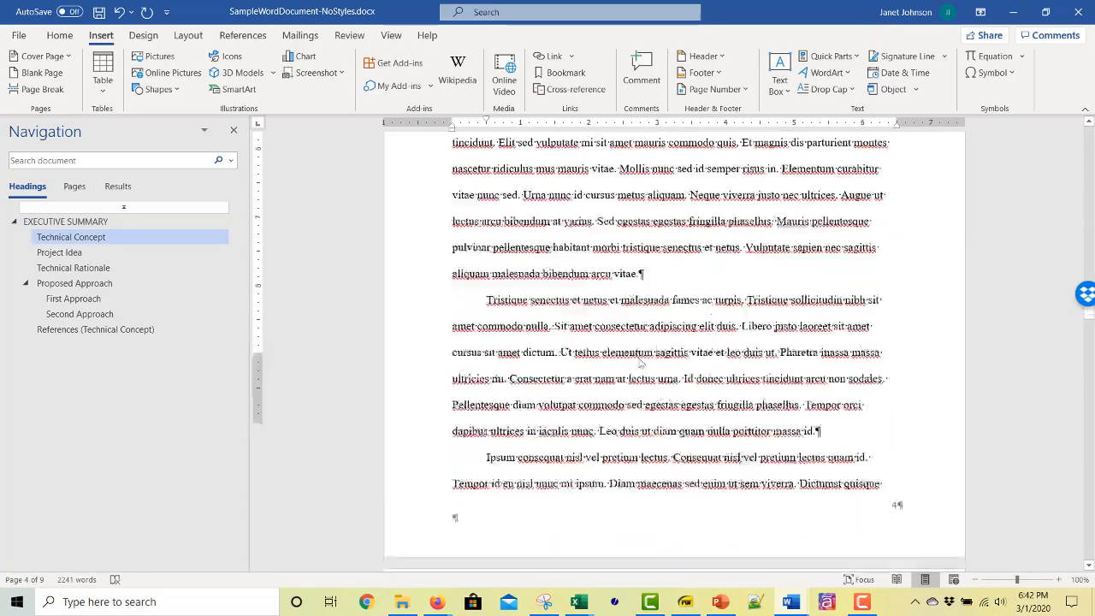
scroll(640, 359, "down", 3)
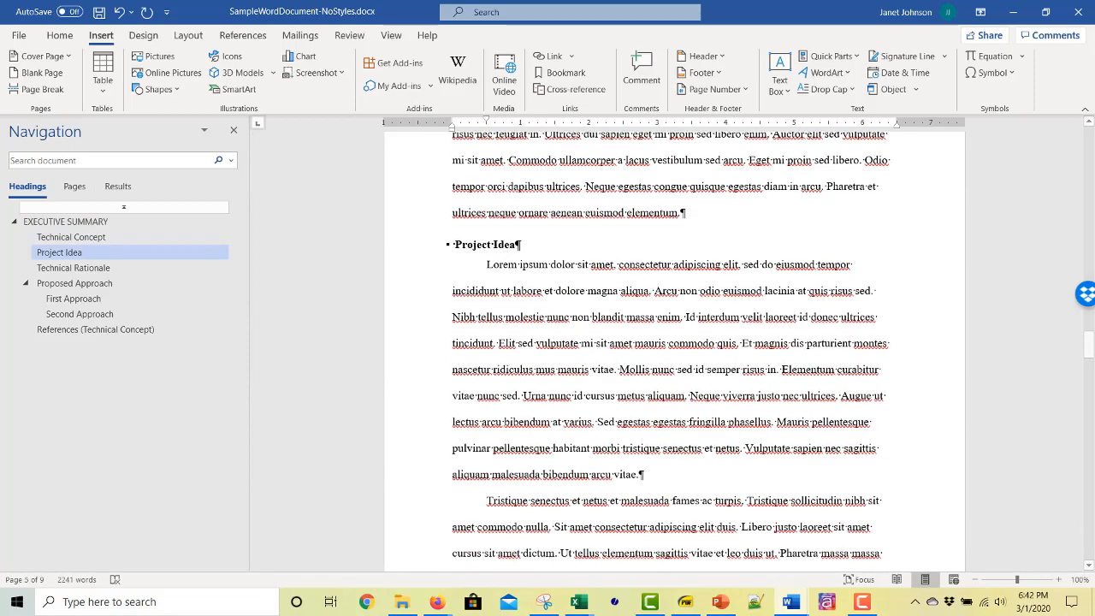
- Hide the paragraph marks and other formatting symbols
mouse_move(862, 601)
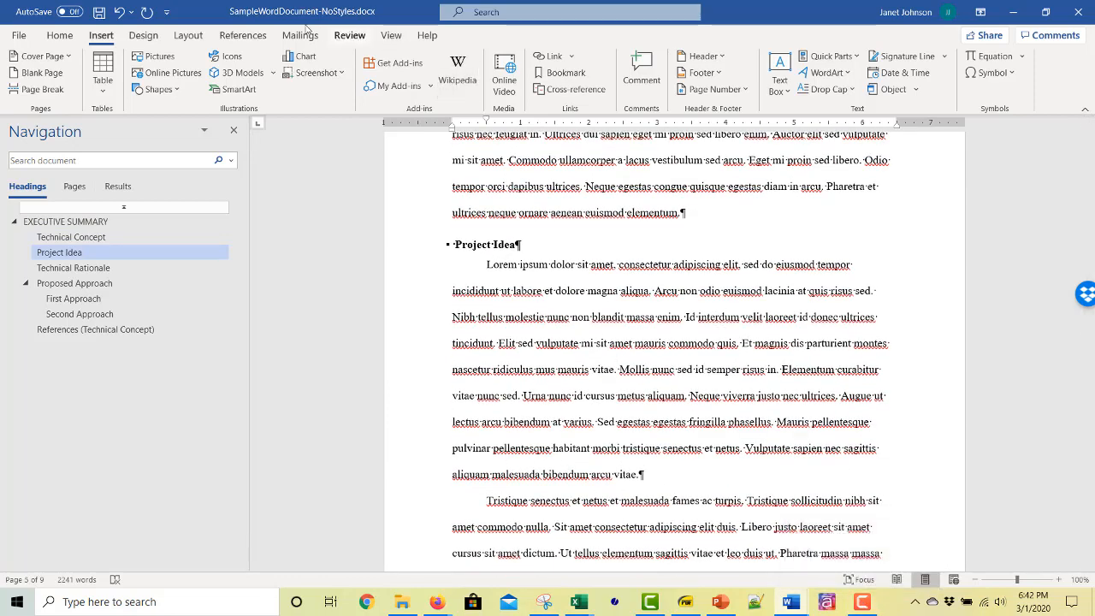
left_click(59, 35)
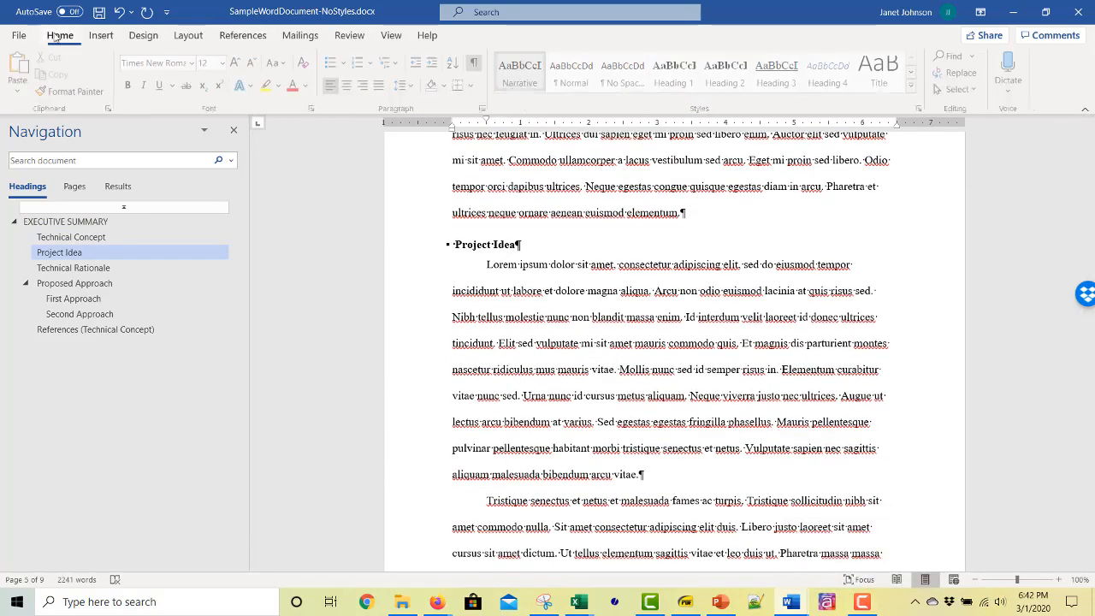
left_click(476, 63)
- Try the Narrative style on the first entry under References (Technical Concept), and apply the Normal style to it instead
scroll(798, 357, "down", 5)
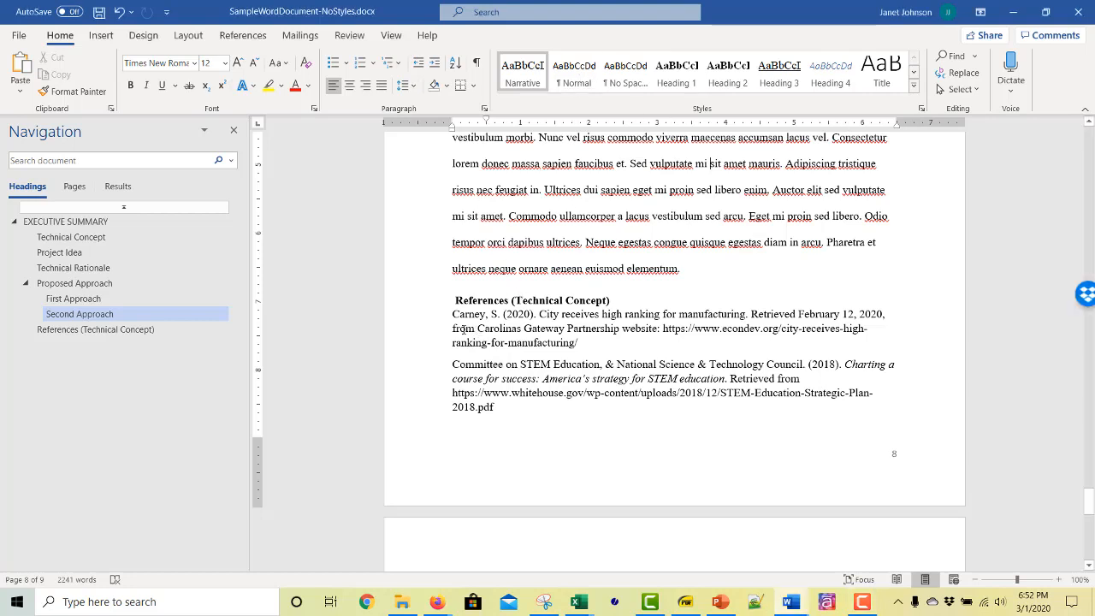
left_click(465, 317)
left_click(532, 84)
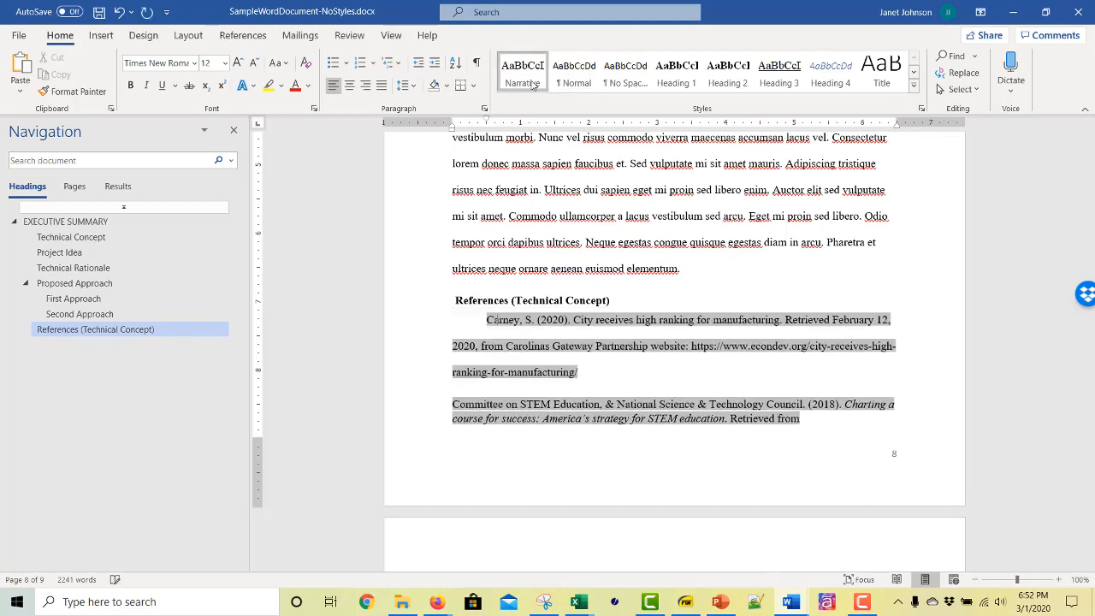
left_click(564, 83)
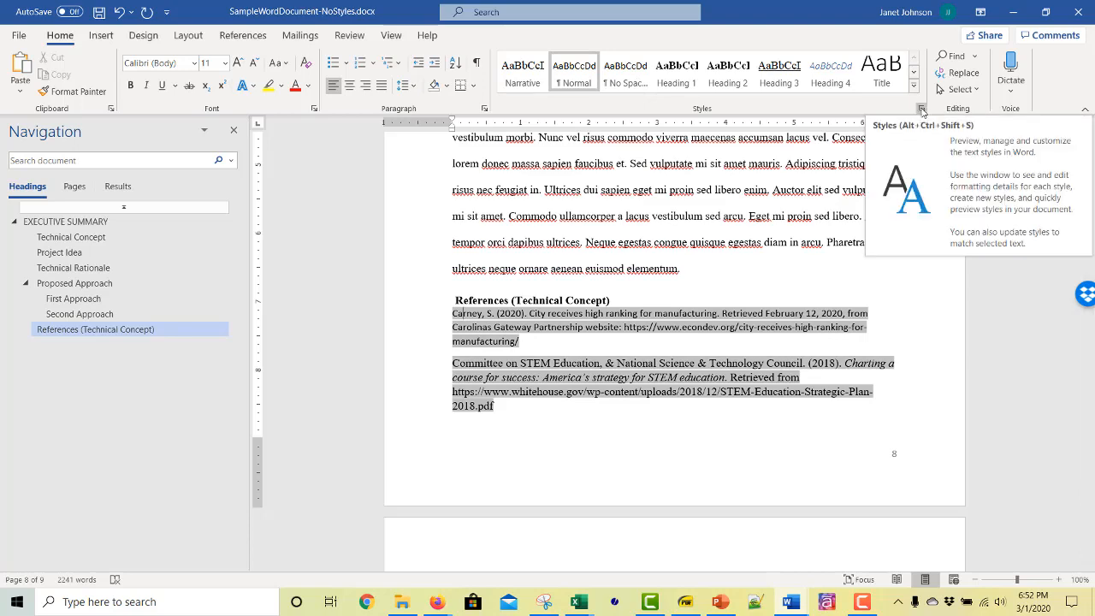
- Start a new paragraph style named "References hanging" and set its font to Times New Roman, 12 pt
left_click(922, 110)
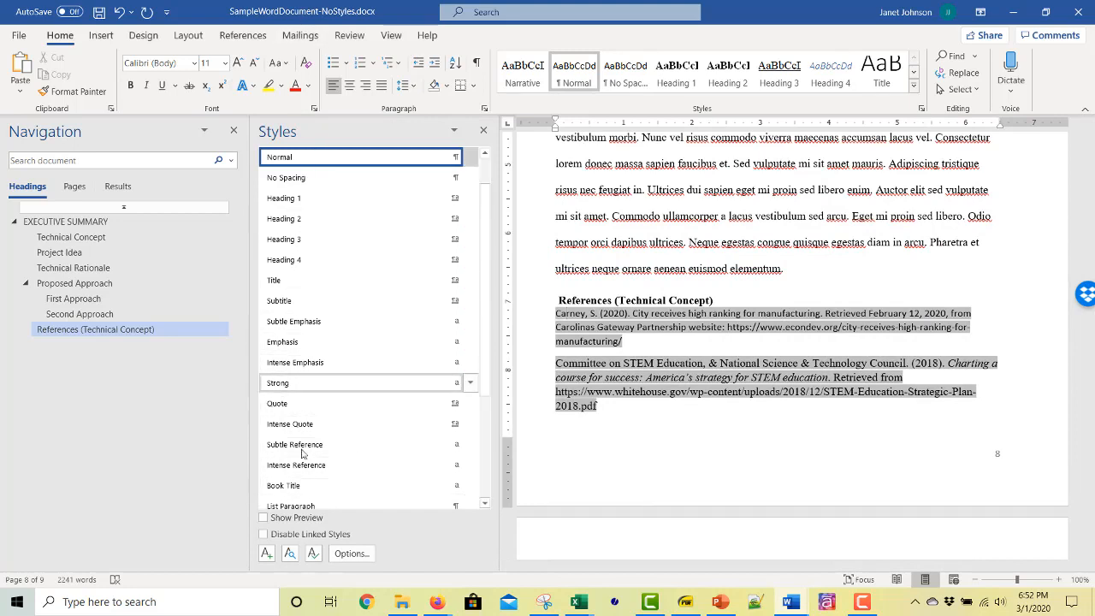
left_click(266, 555)
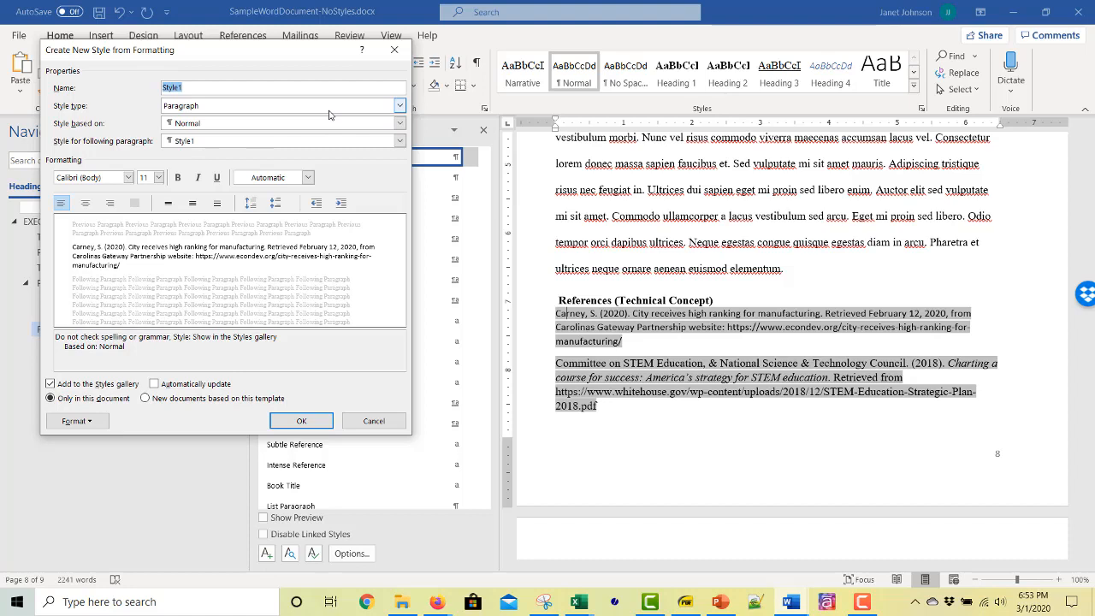
type("References hanging")
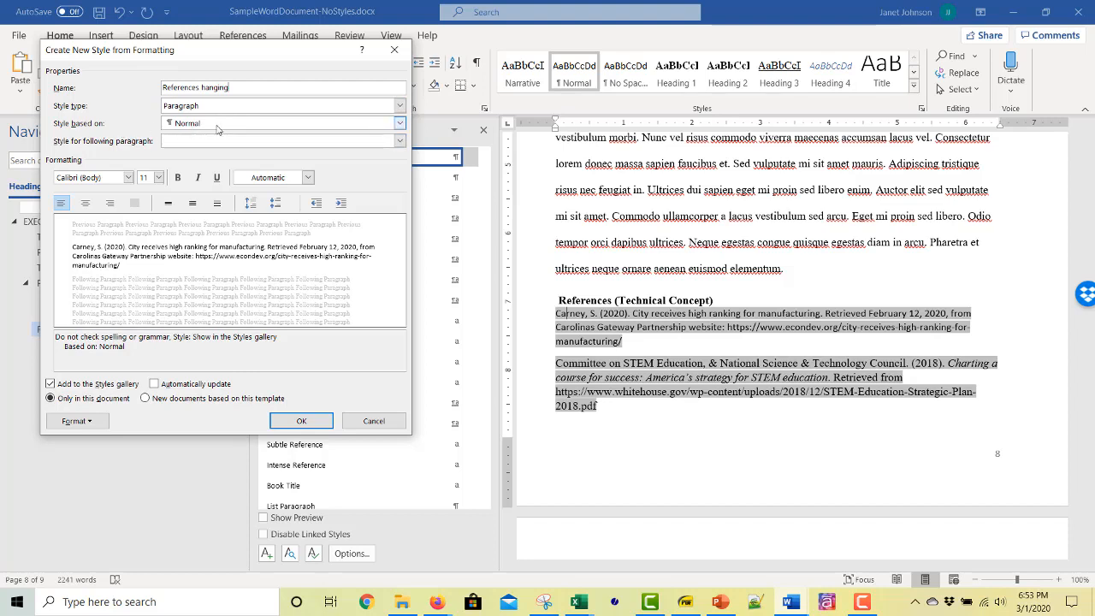
left_click(129, 178)
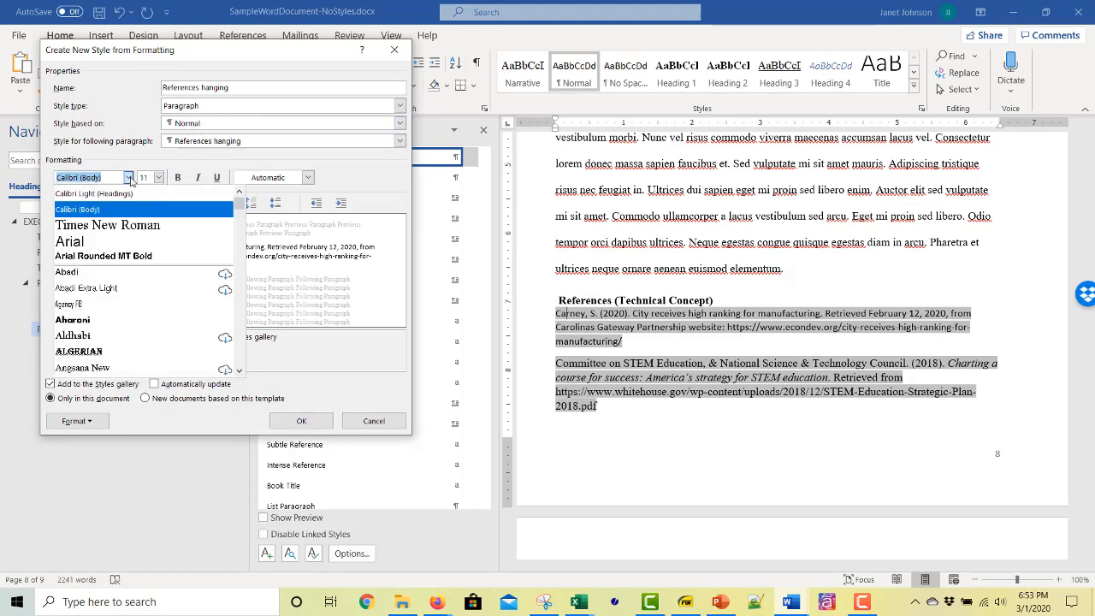
left_click(130, 228)
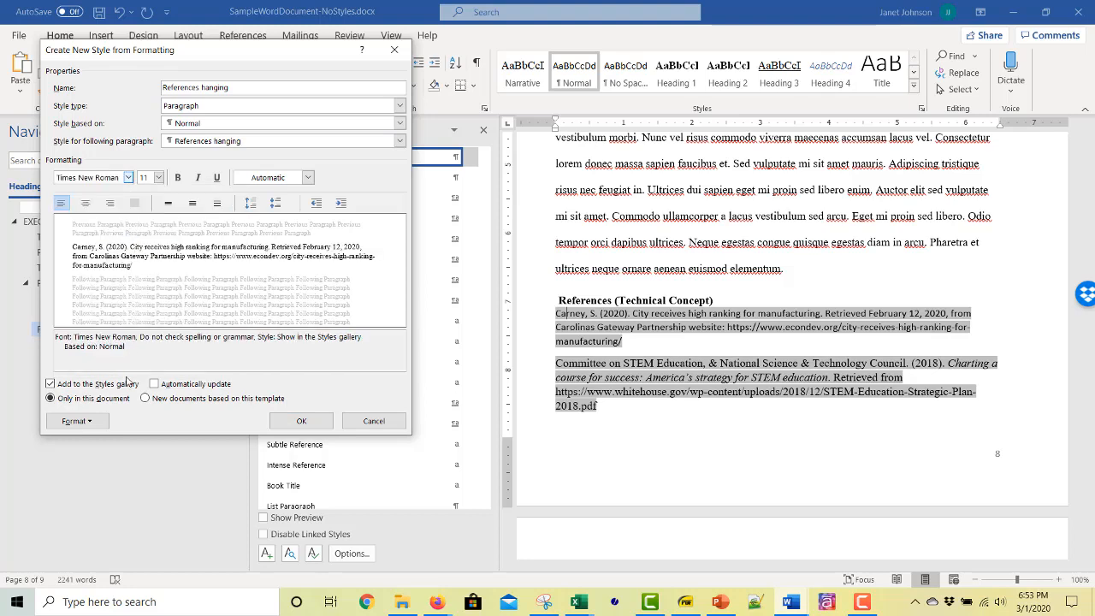
left_click(158, 177)
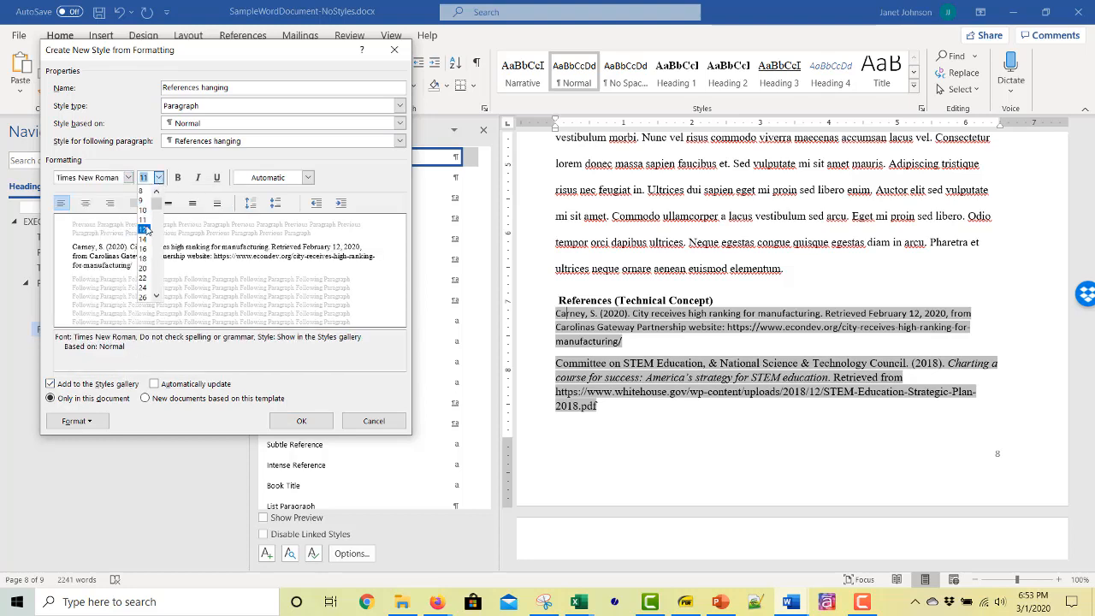
left_click(146, 229)
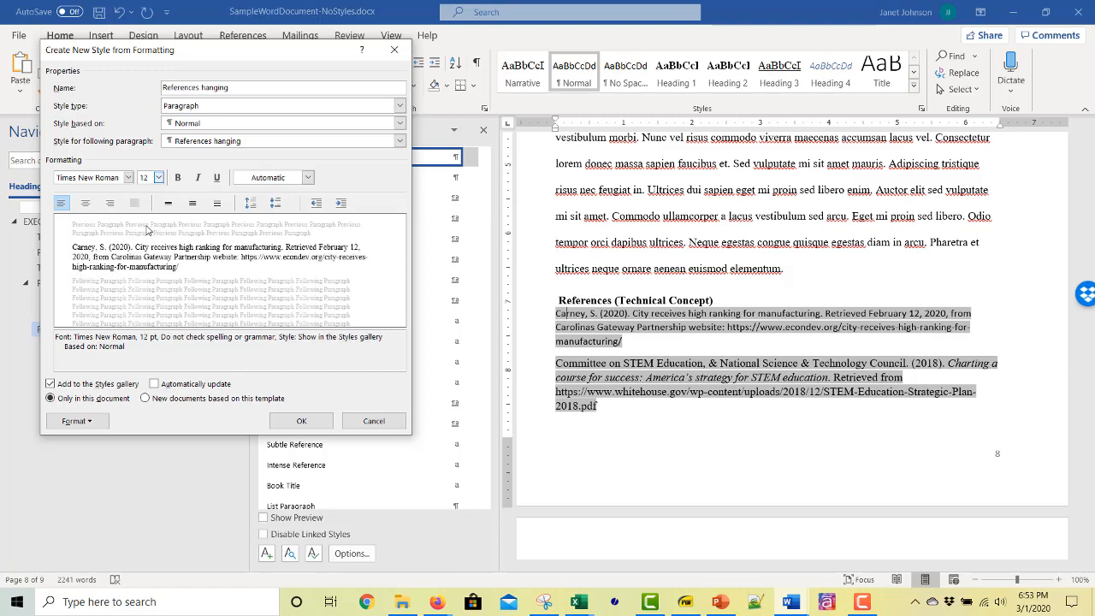
- Give the "References hanging" style a hanging indent of 0.5" and save the new style
left_click(85, 422)
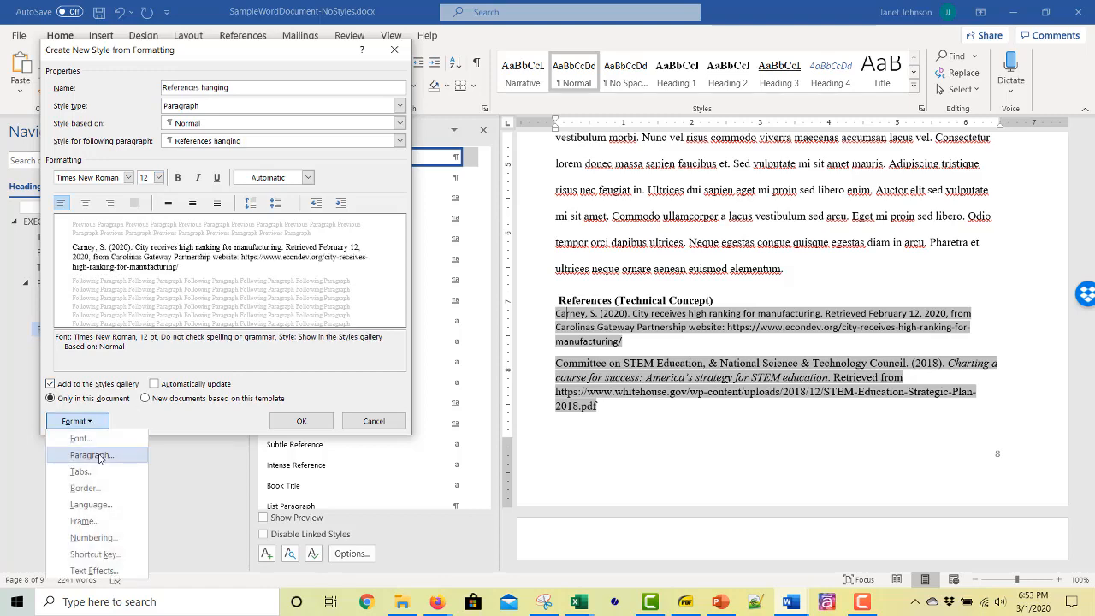
left_click(92, 455)
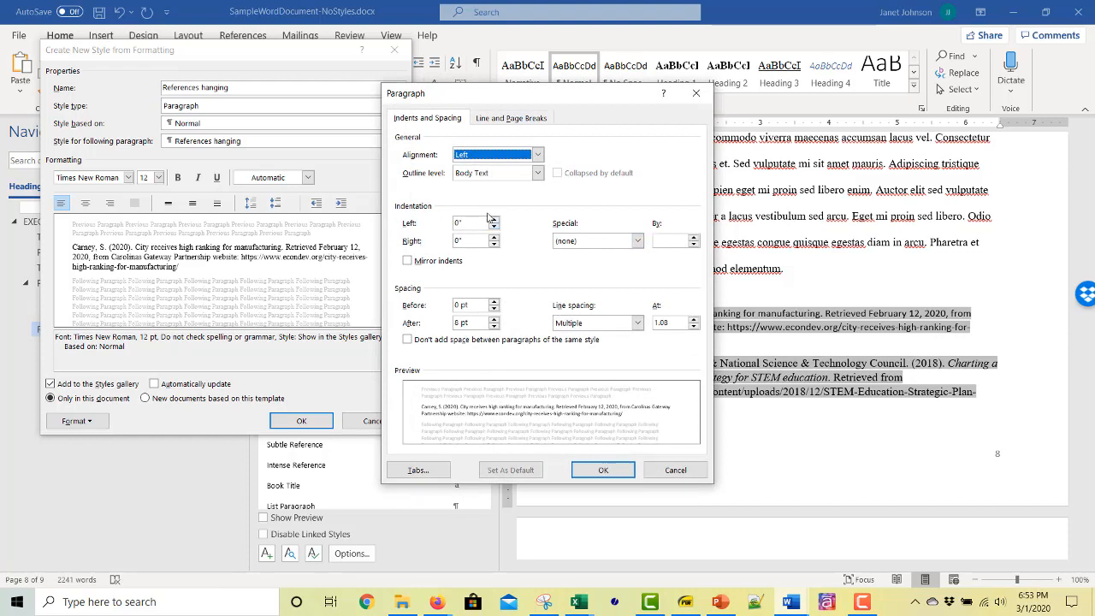
left_click(637, 241)
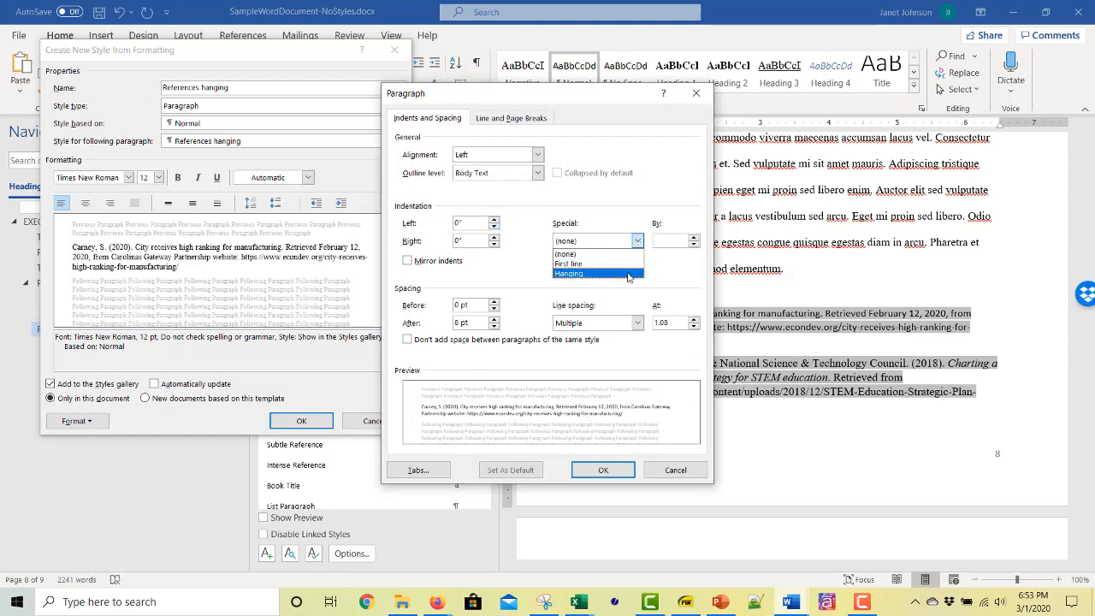
left_click(569, 274)
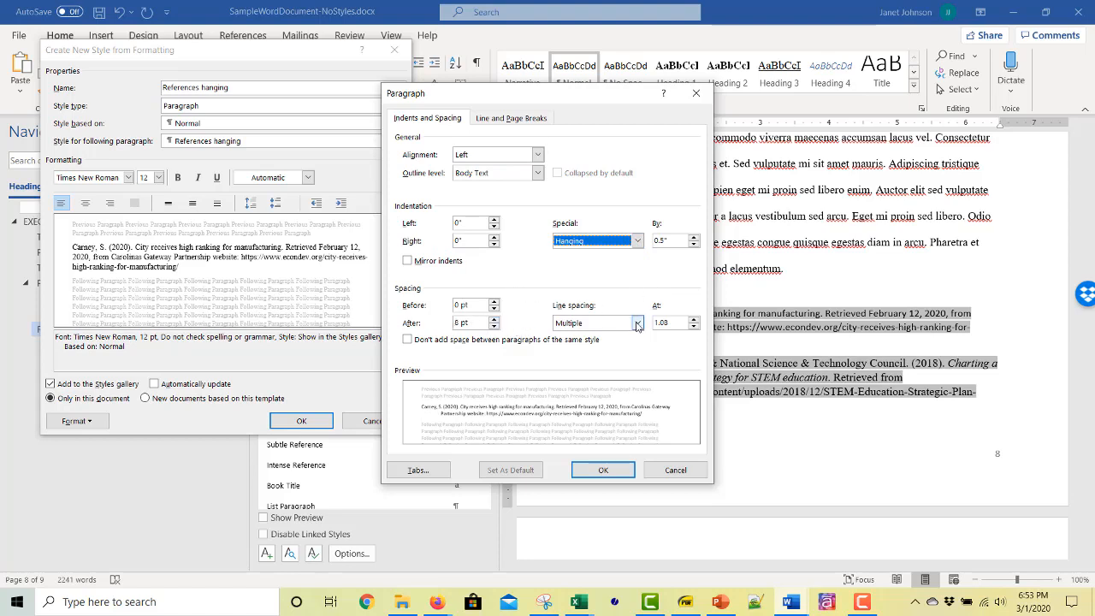
left_click(603, 469)
left_click(301, 421)
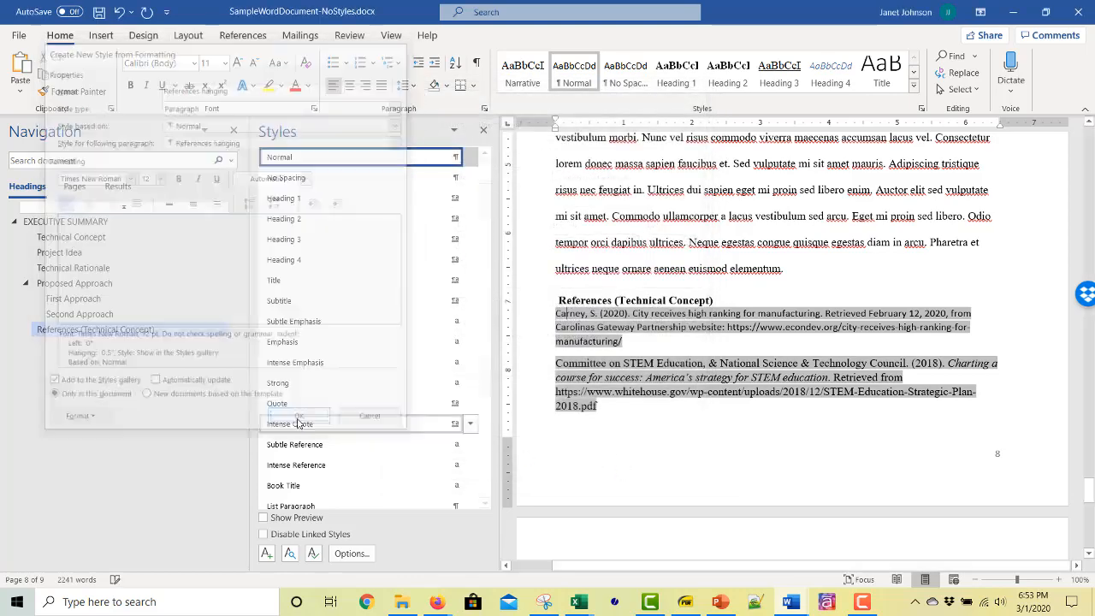
left_click(800, 246)
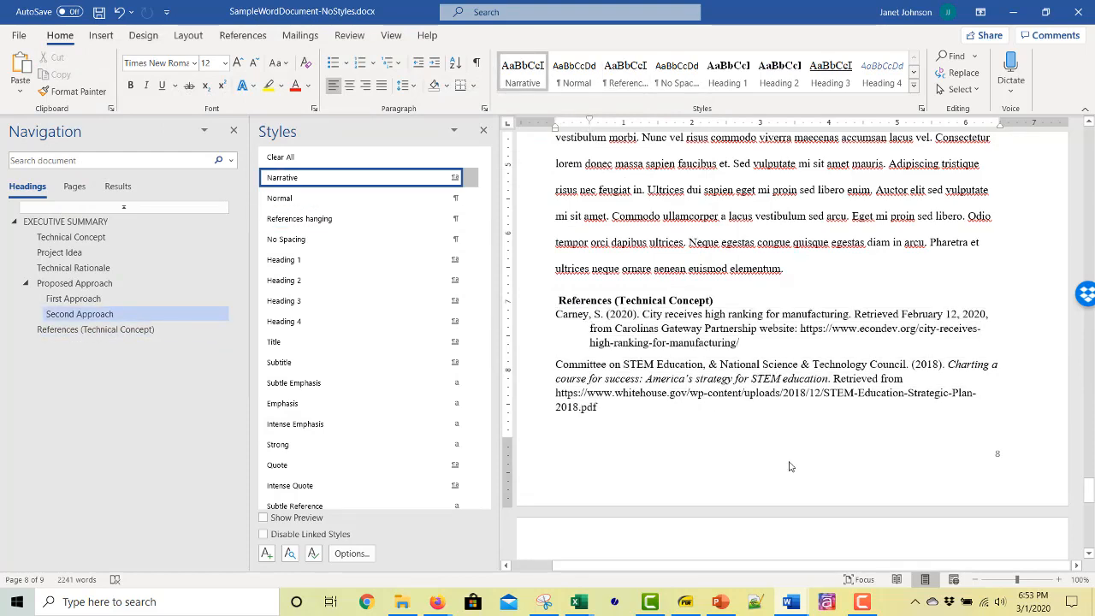
- Apply the "References hanging" style to all entries under References (Technical Concept) and check the reference list
left_click_drag(555, 314, 620, 469)
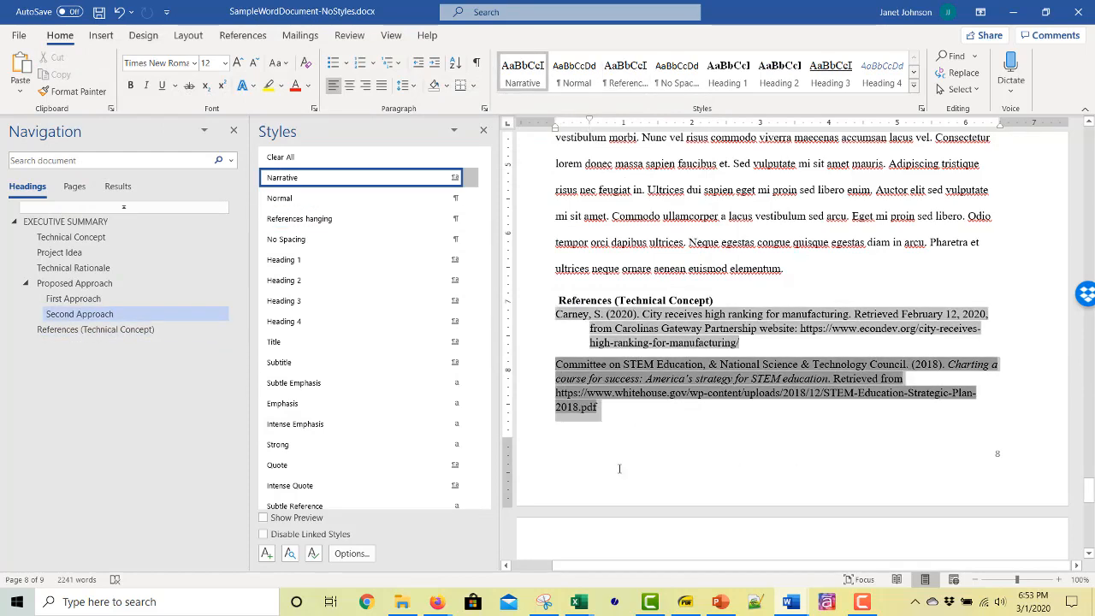
left_click_drag(634, 536, 762, 281)
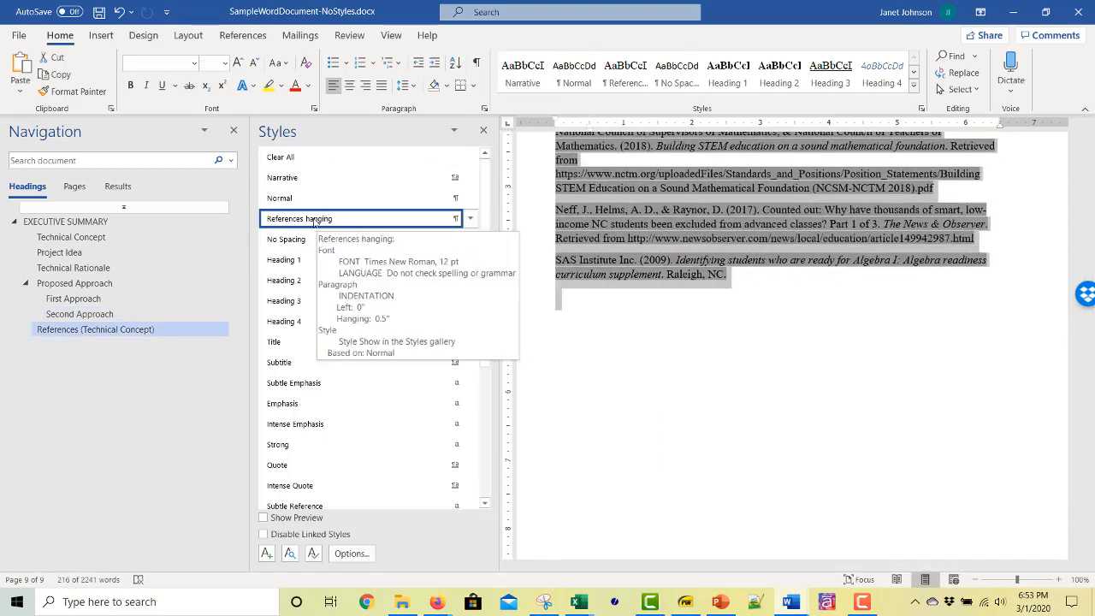
left_click(315, 221)
left_click(826, 449)
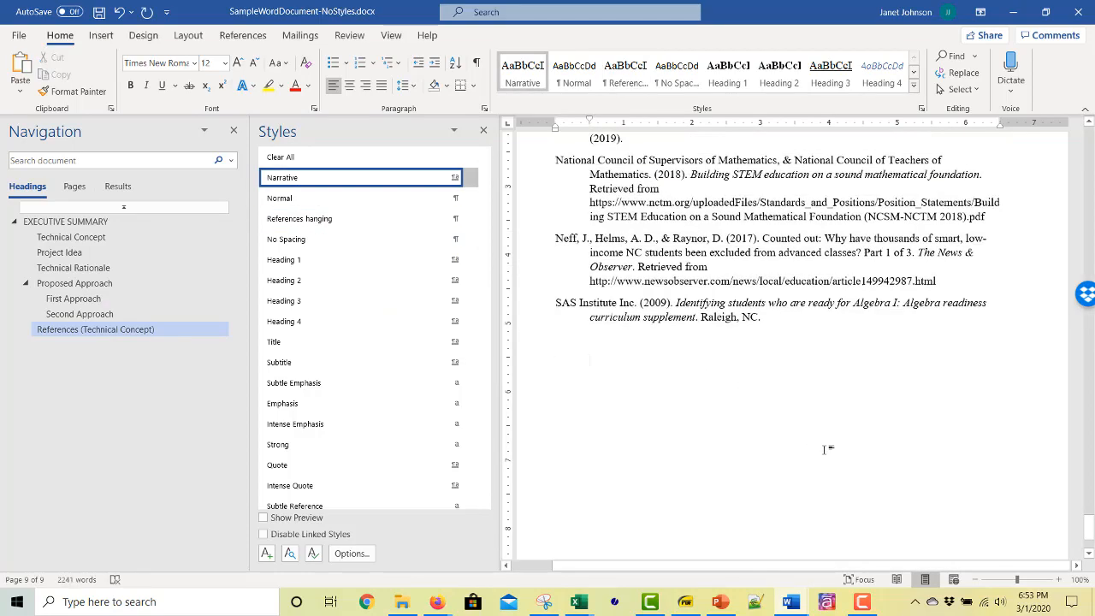
scroll(826, 449, "up", 10)
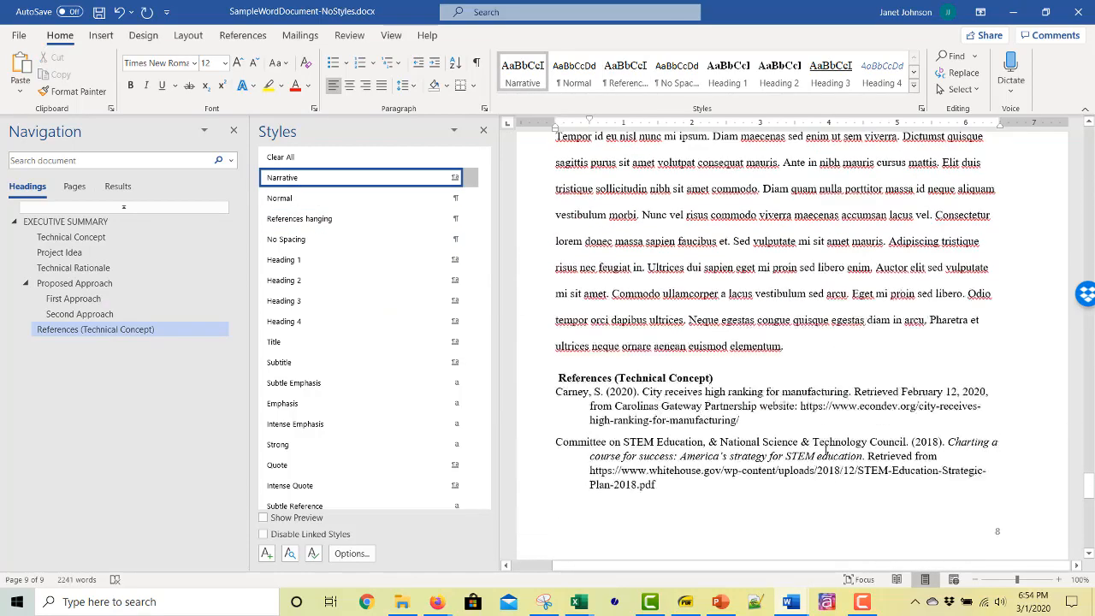
scroll(826, 450, "down", 10)
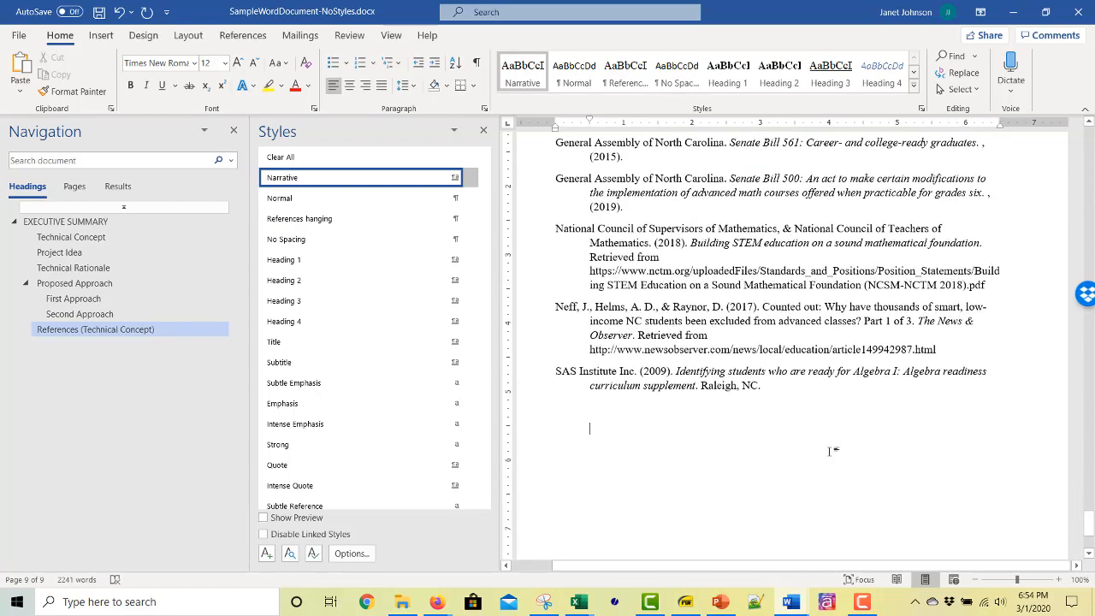
scroll(830, 451, "up", 8)
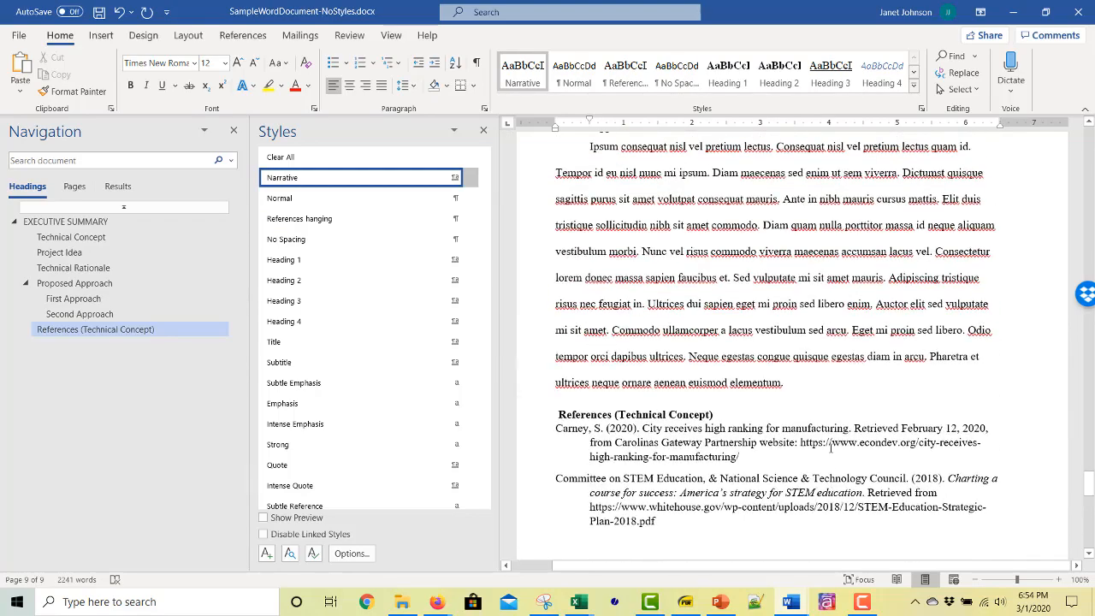
- Modify the Narrative style to use single line spacing and review the body text throughout the document
scroll(830, 450, "up", 6)
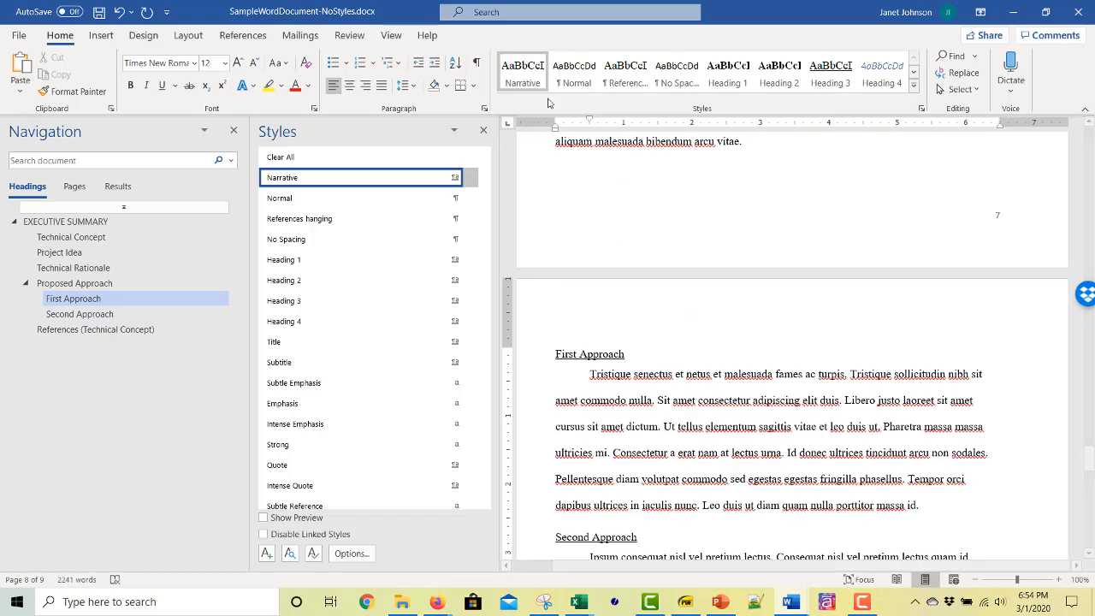
right_click(531, 69)
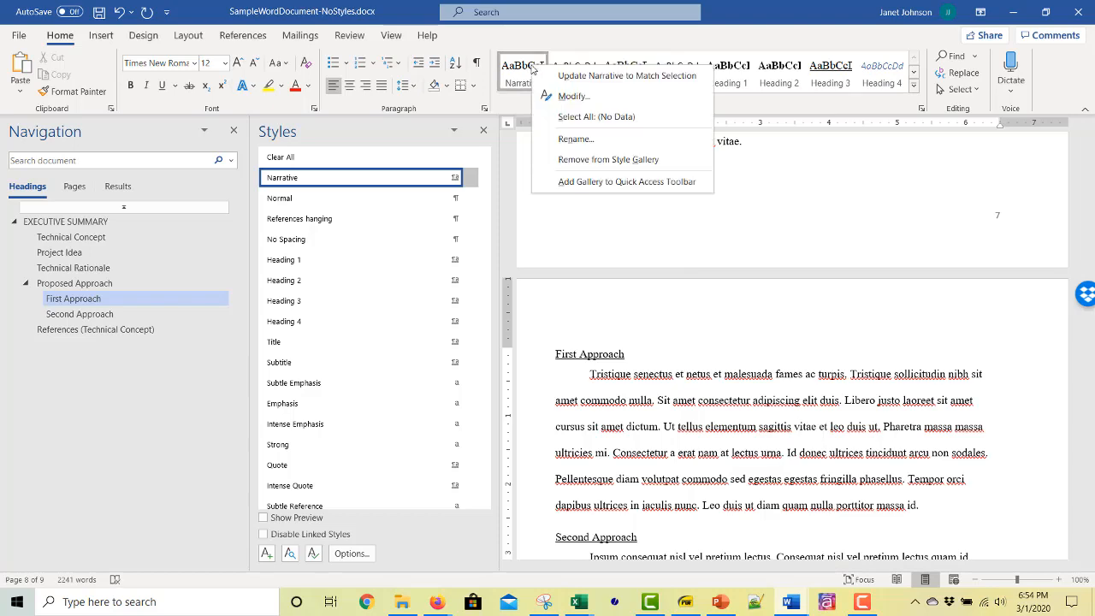
left_click(552, 33)
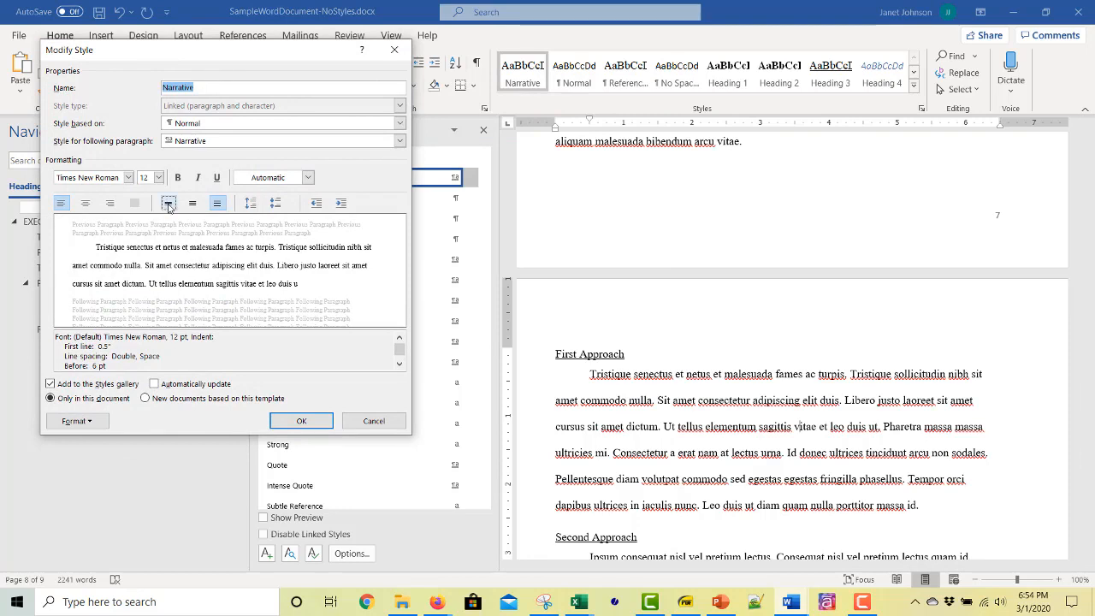
left_click(169, 203)
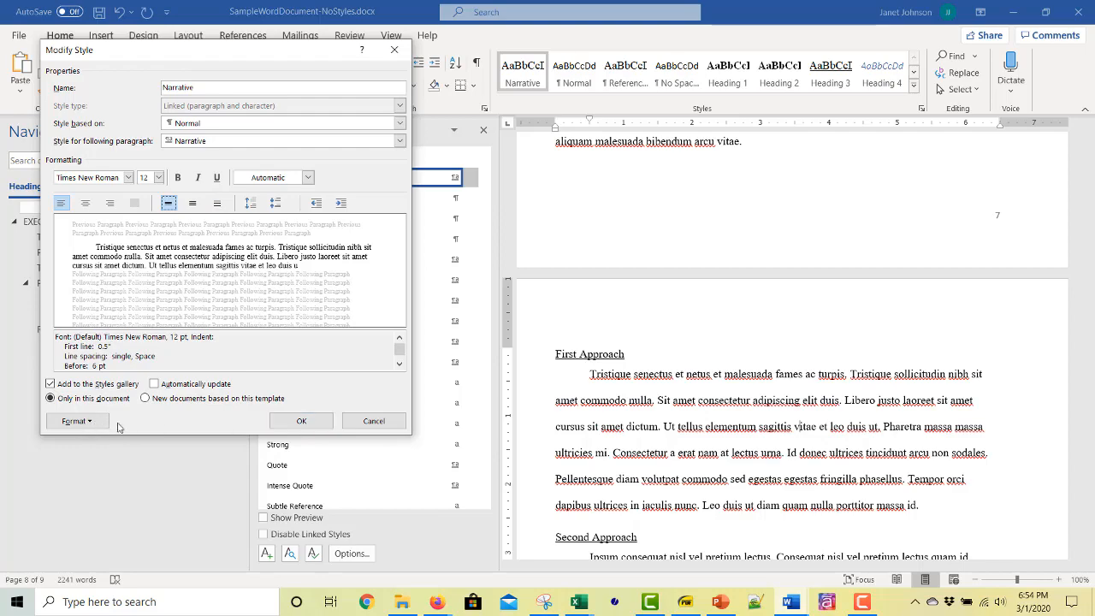
left_click(302, 421)
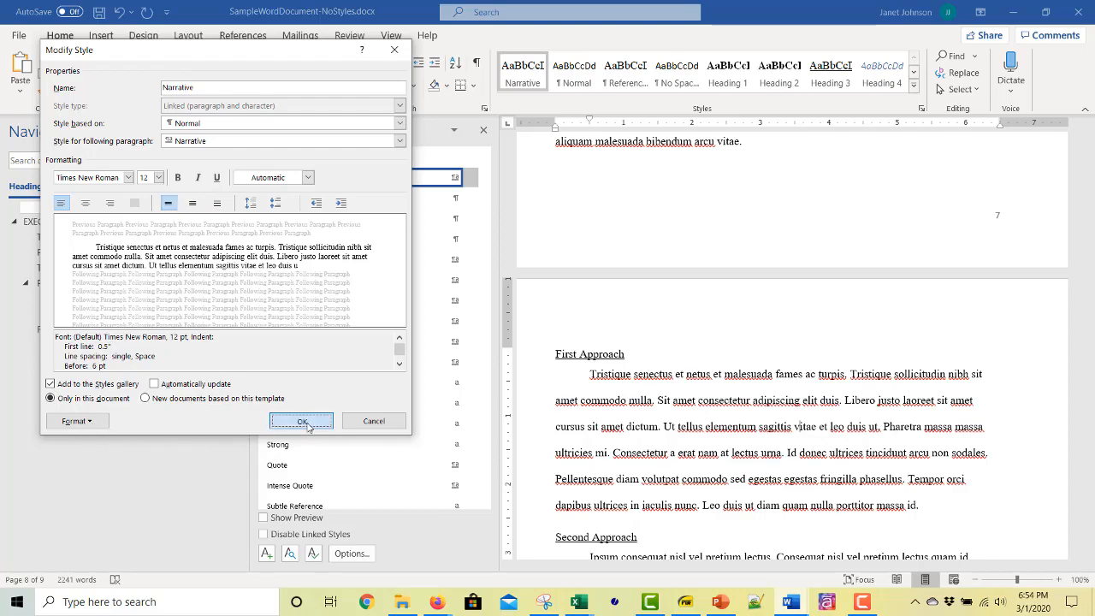
scroll(572, 446, "up", 15)
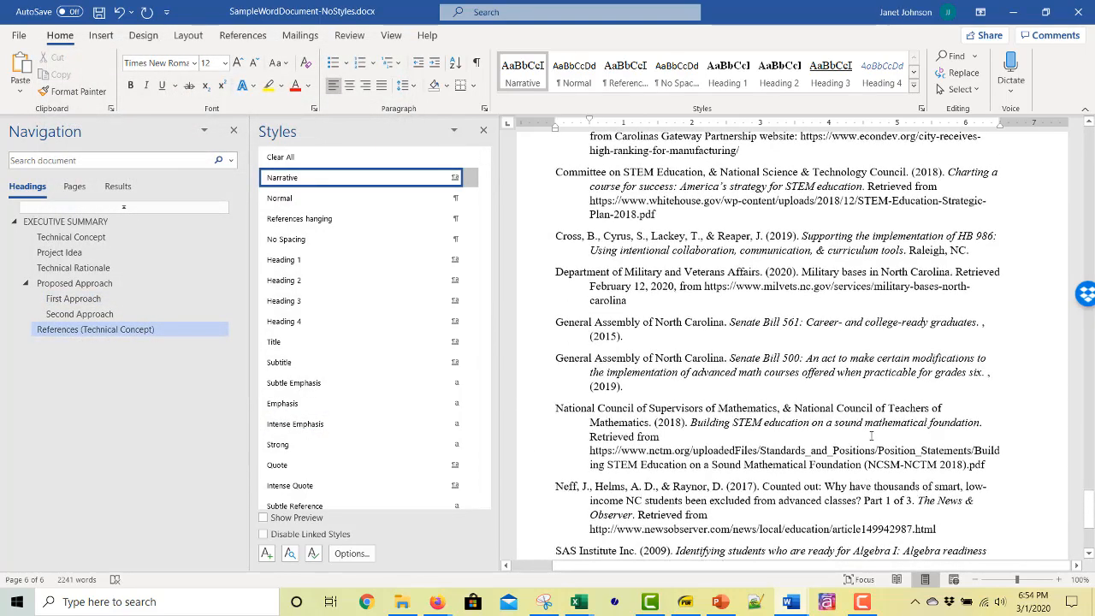
scroll(872, 434, "up", 5)
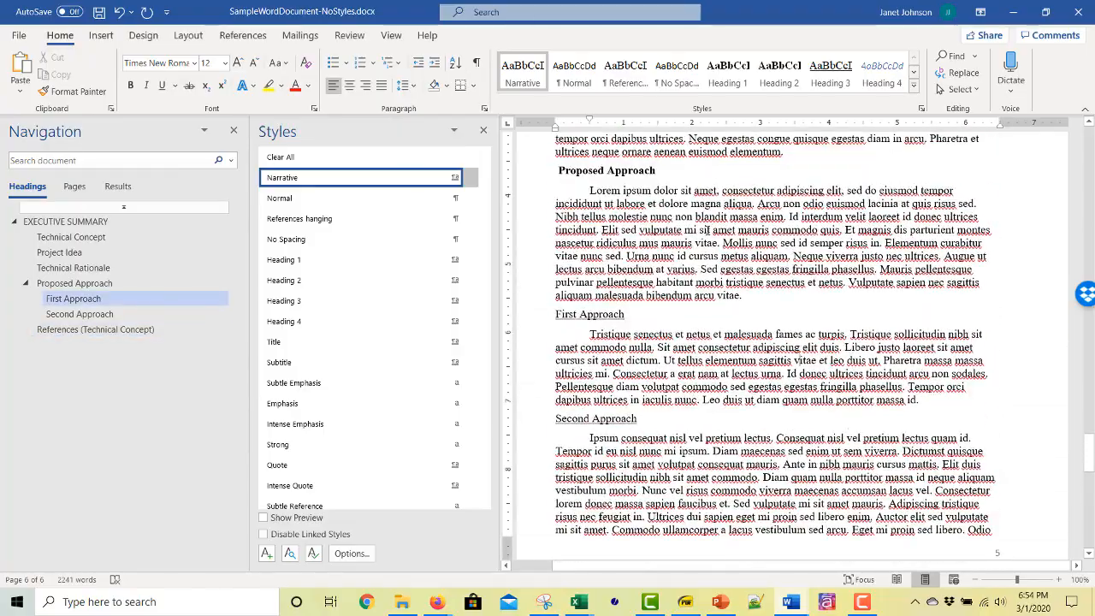
scroll(791, 274, "up", 19)
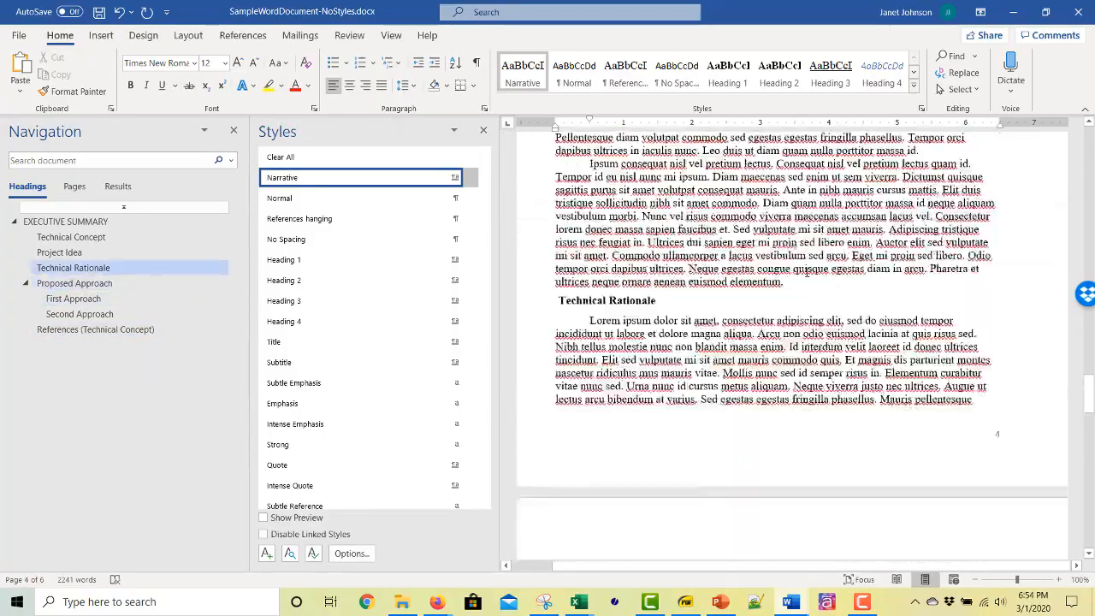
scroll(806, 272, "up", 10)
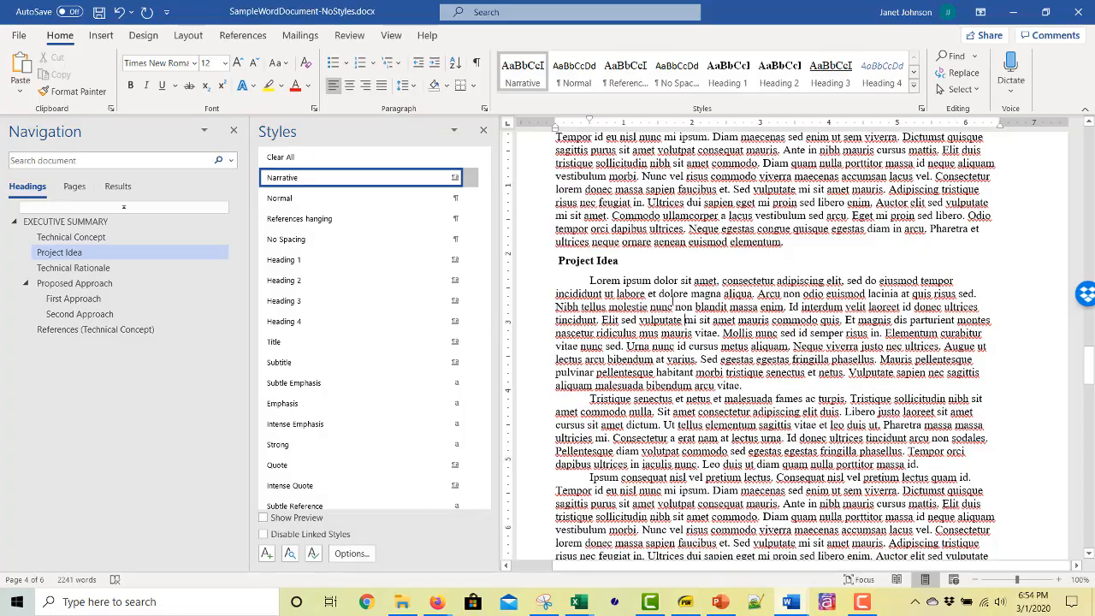